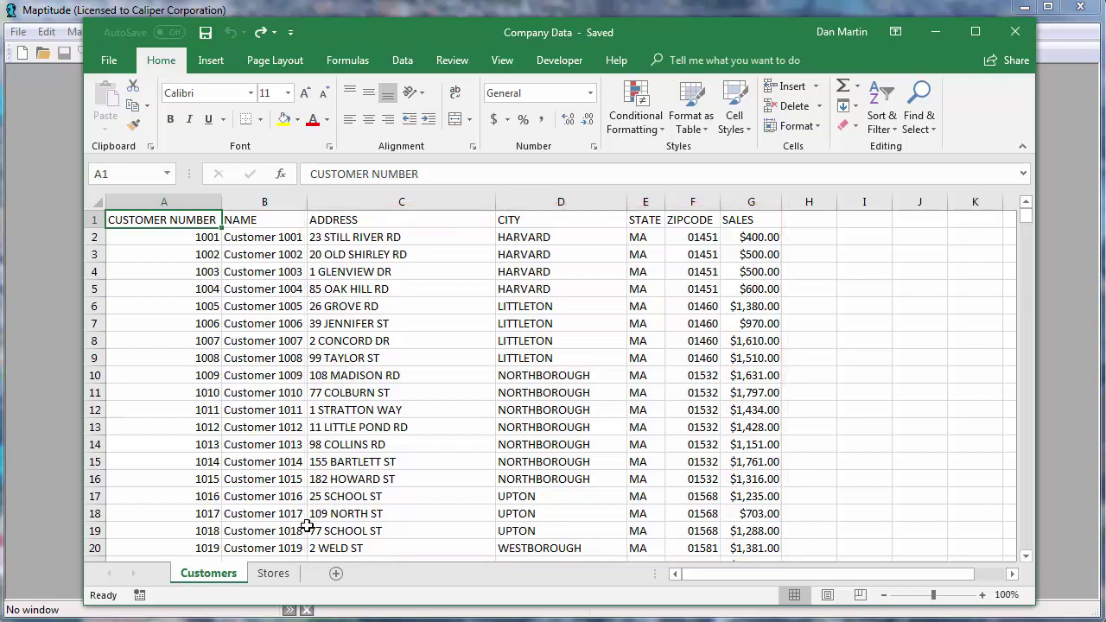
Review the Stores and Customers sheets of the Company Data workbook, and switch to Maptitude.
click(287, 578)
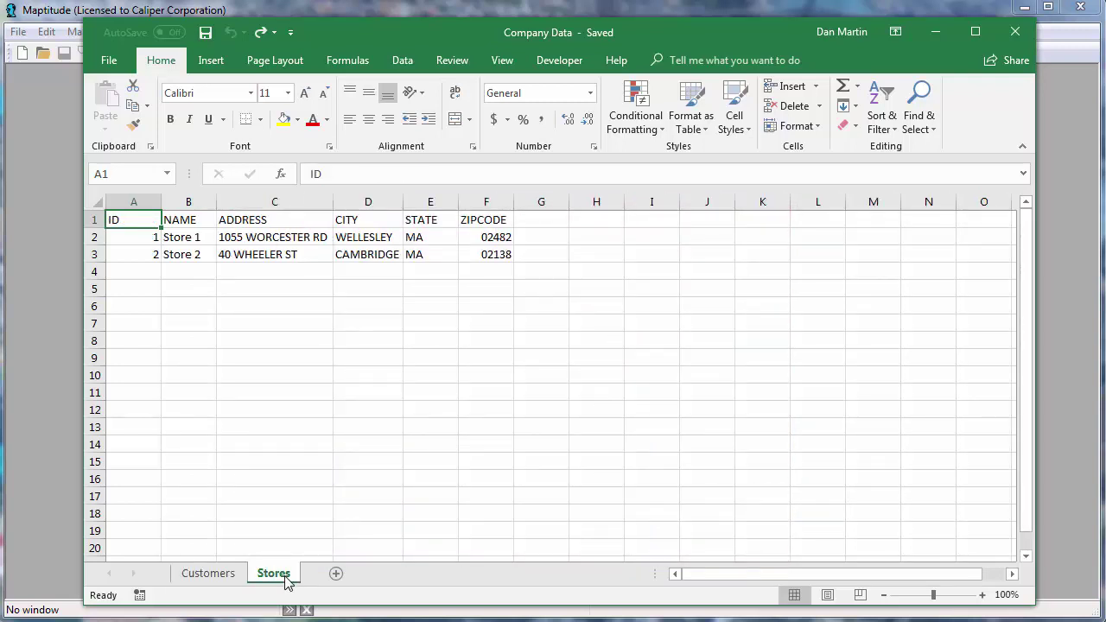
click(242, 580)
click(35, 301)
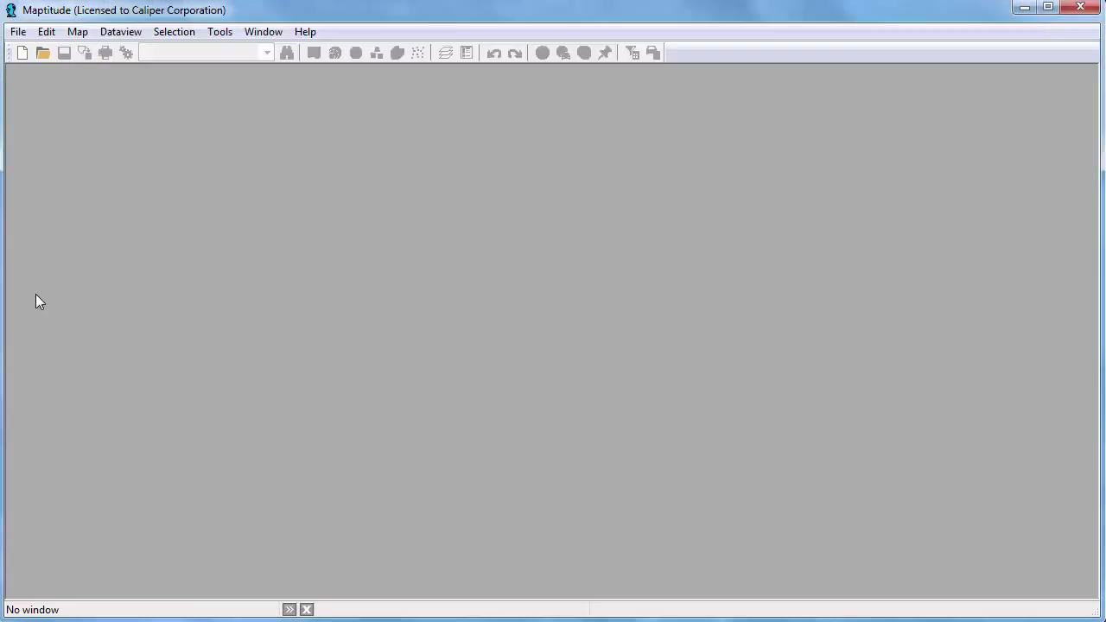
Start a new map of your own data using the Customers sheet of the Company Data workbook in C:\Data.
click(26, 51)
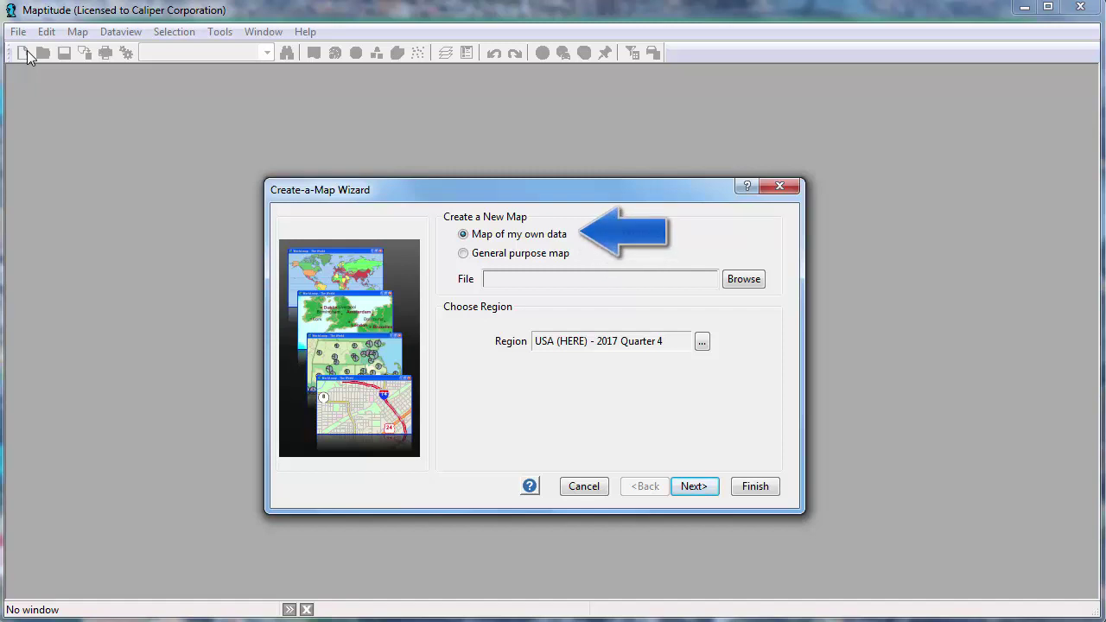
click(726, 279)
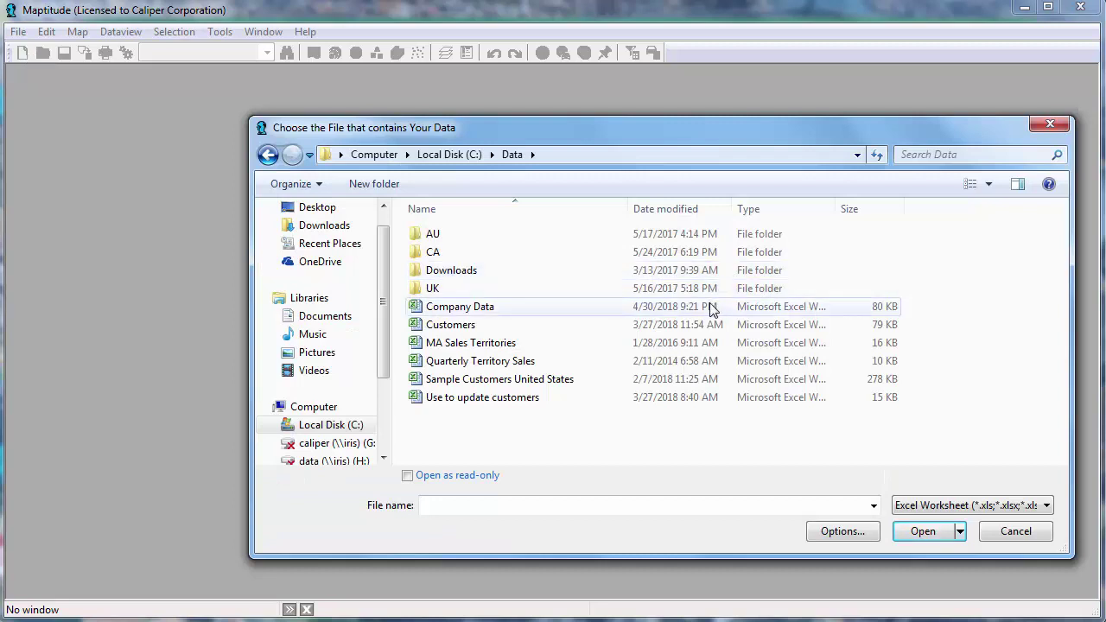
click(711, 307)
click(924, 532)
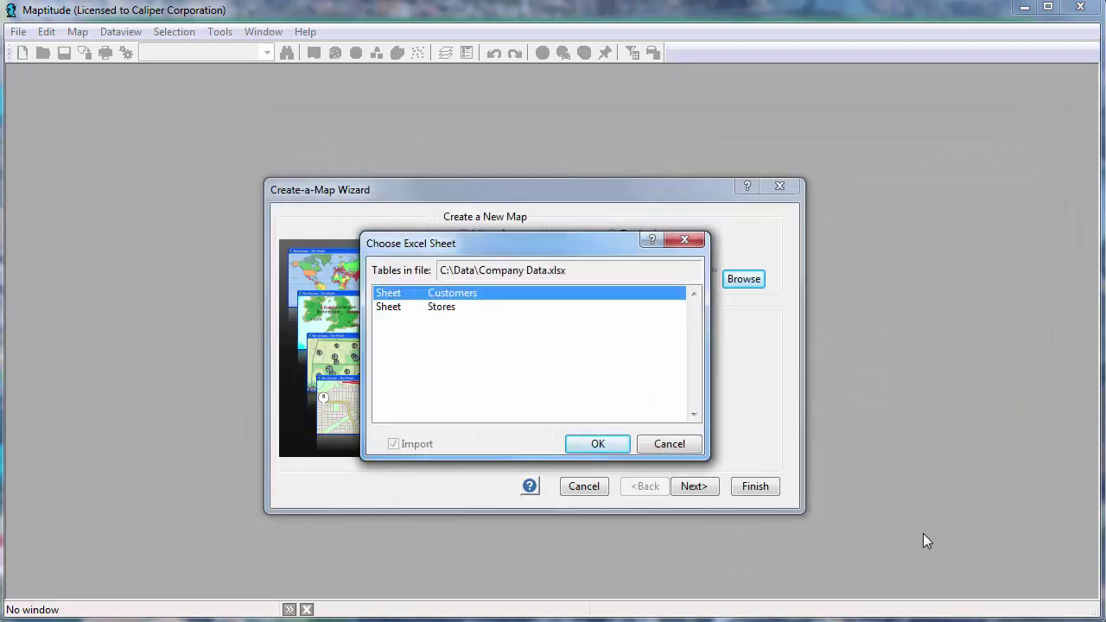
click(597, 446)
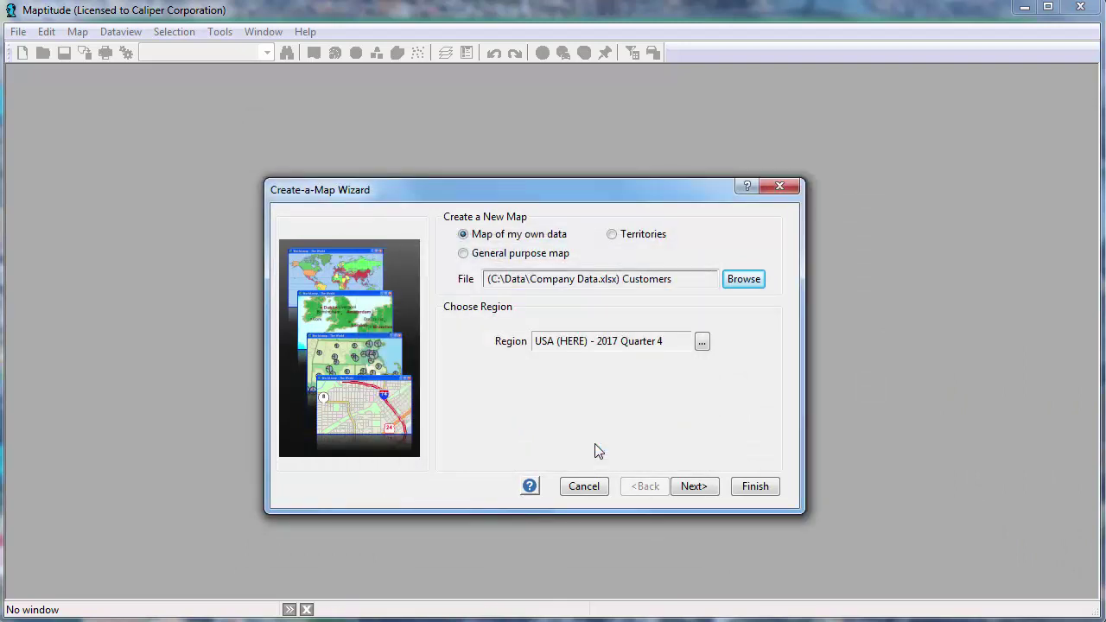
Accept the USA region and the matched address fields, and locate the customer records by Address, ZIP Code or City.
click(696, 485)
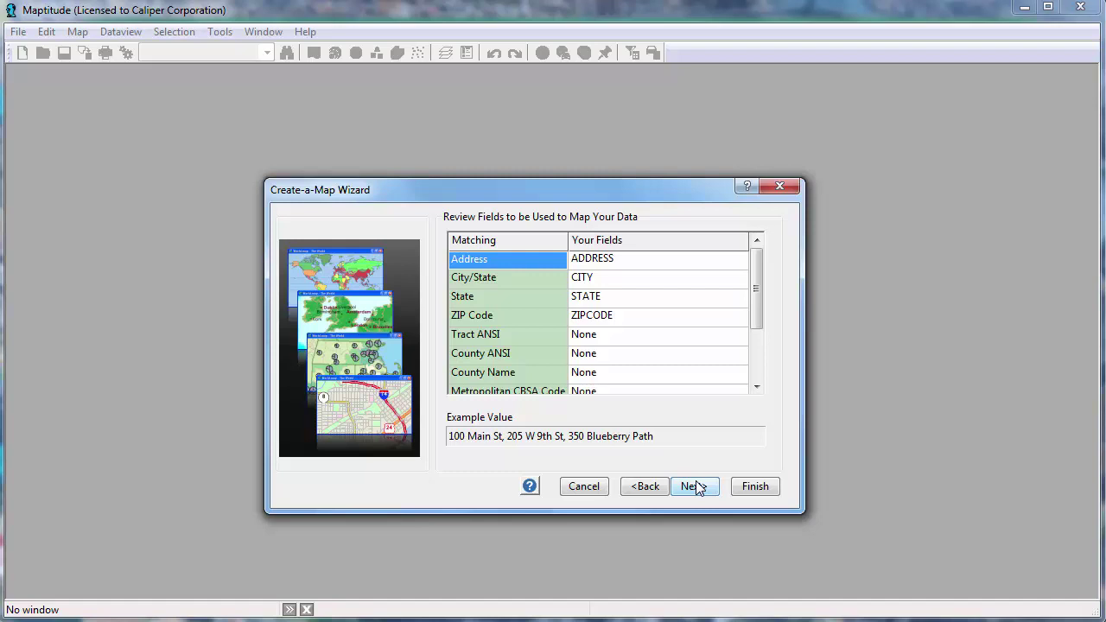
click(700, 487)
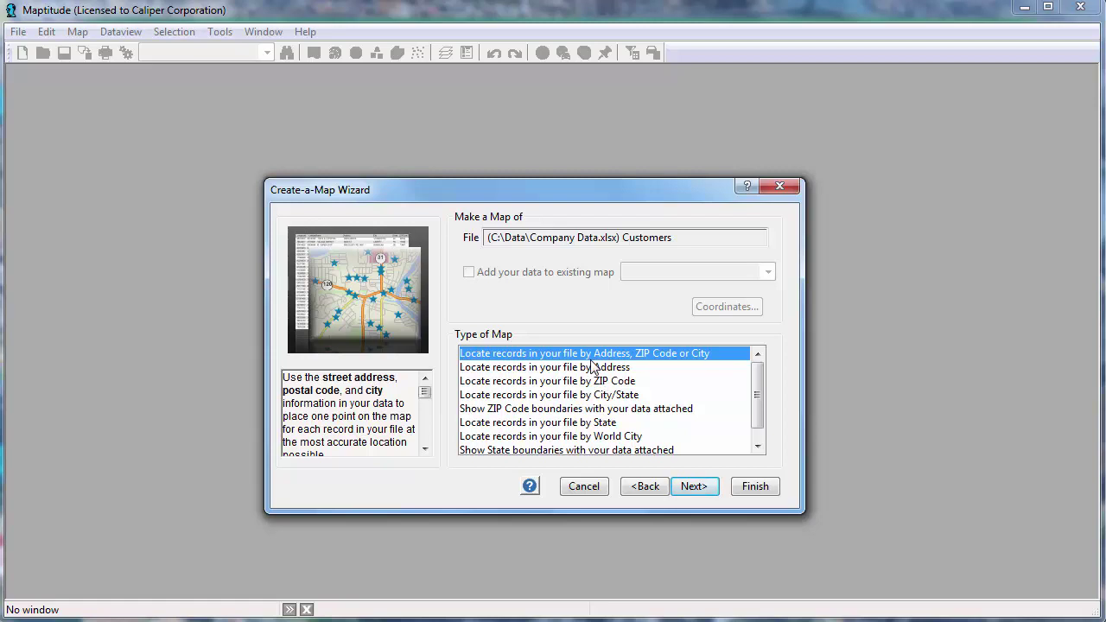
click(694, 486)
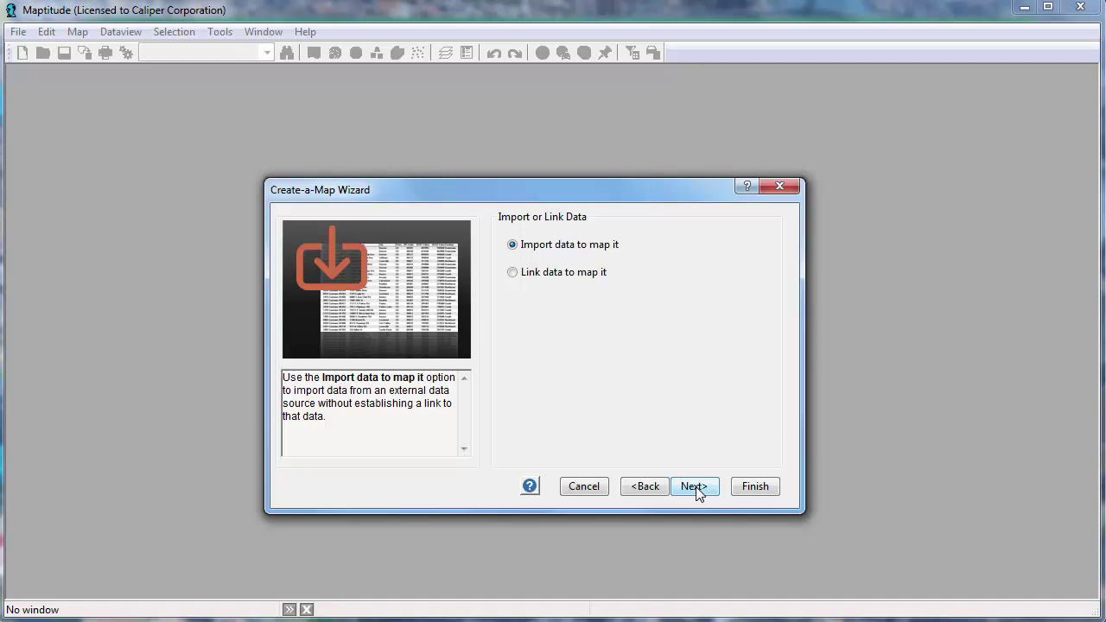
Link the customer data by the CUSTOMER NUMBER ID field and save the record locations as the geographic file Customers.
click(557, 280)
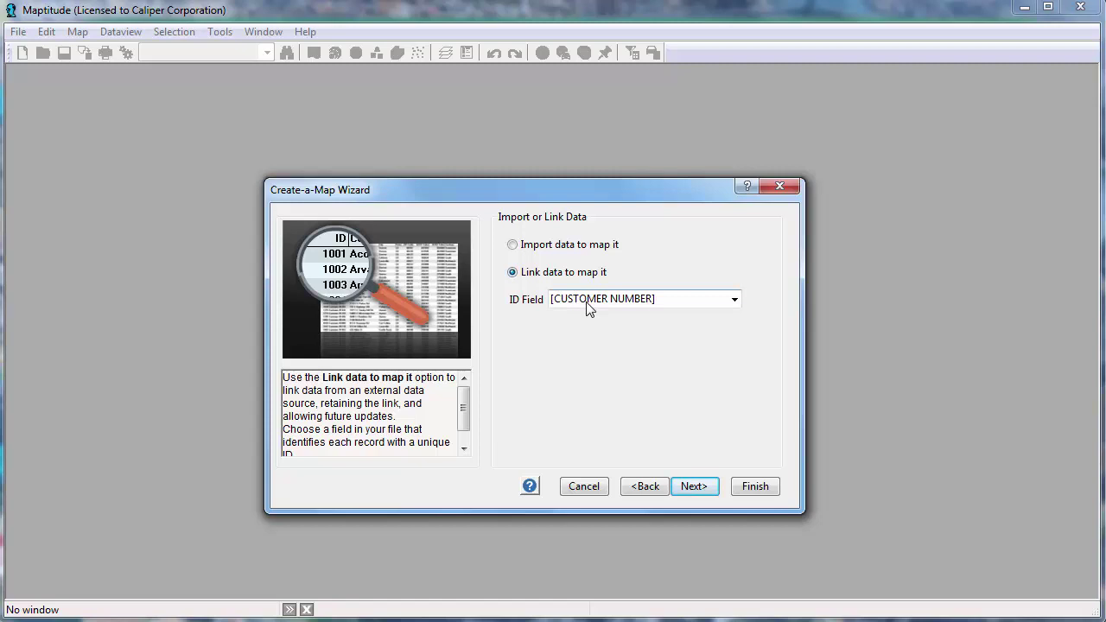
click(700, 486)
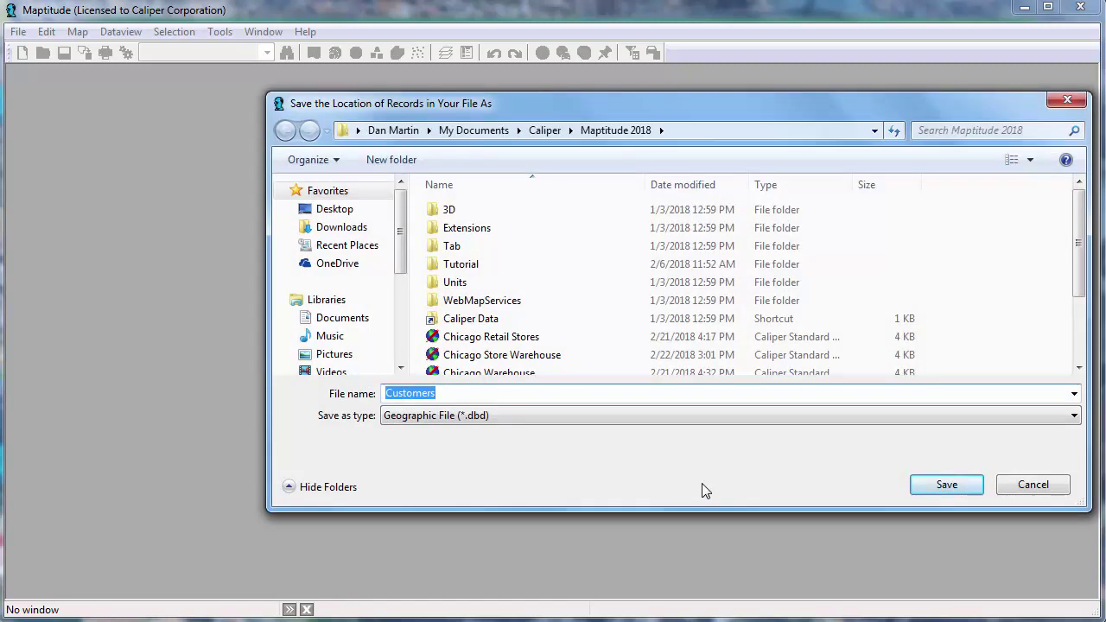
click(918, 486)
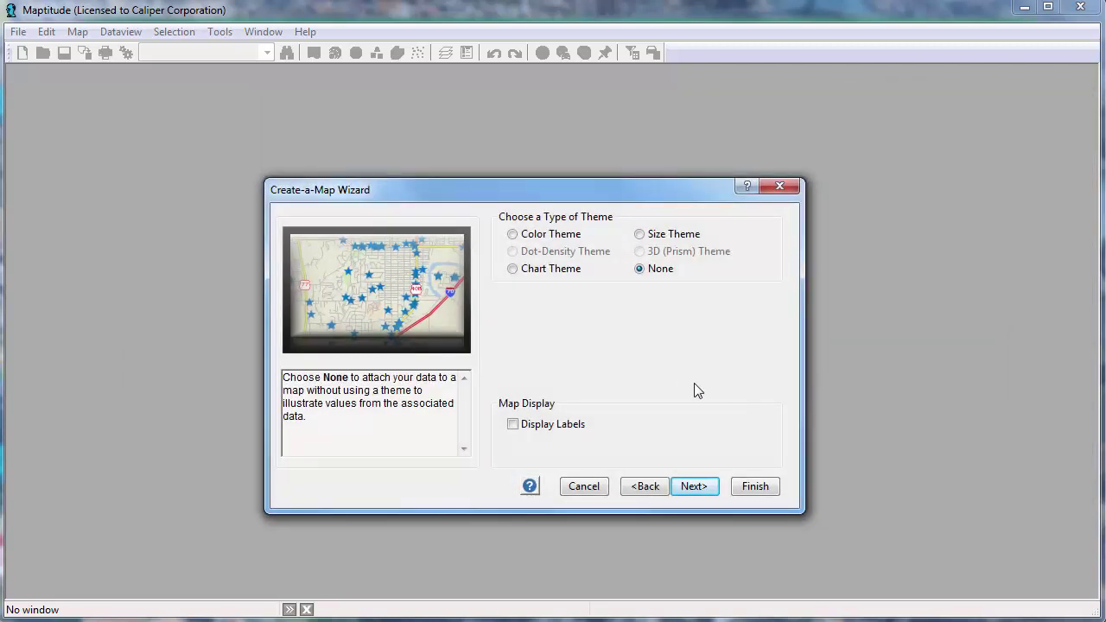
Apply a Size Theme on the SALES field, create the customer map and dismiss the address-locating results.
click(638, 236)
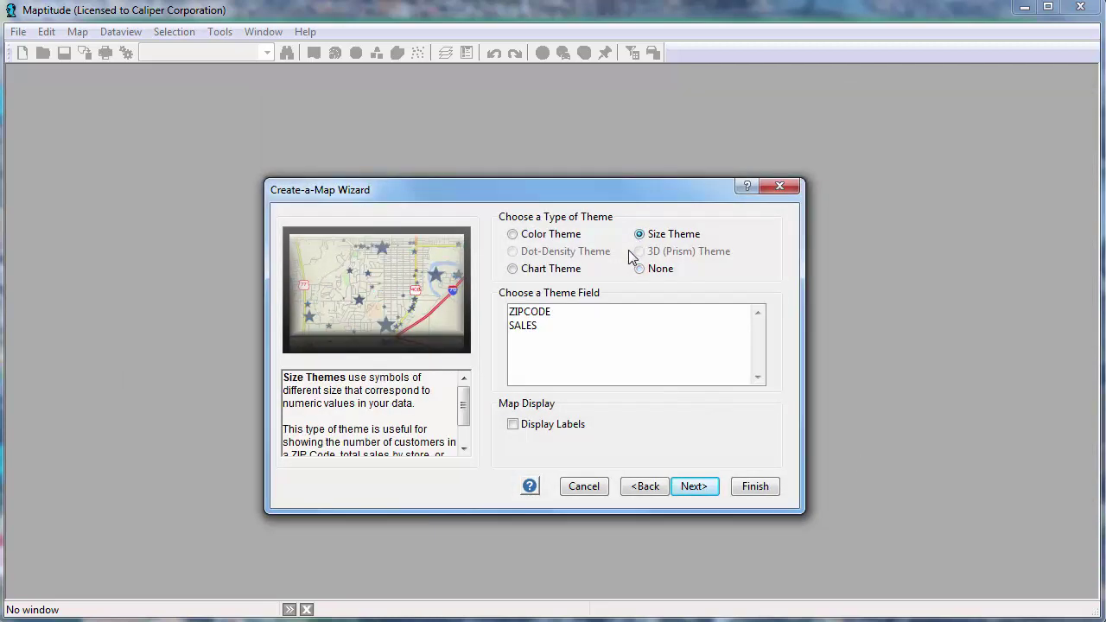
click(594, 331)
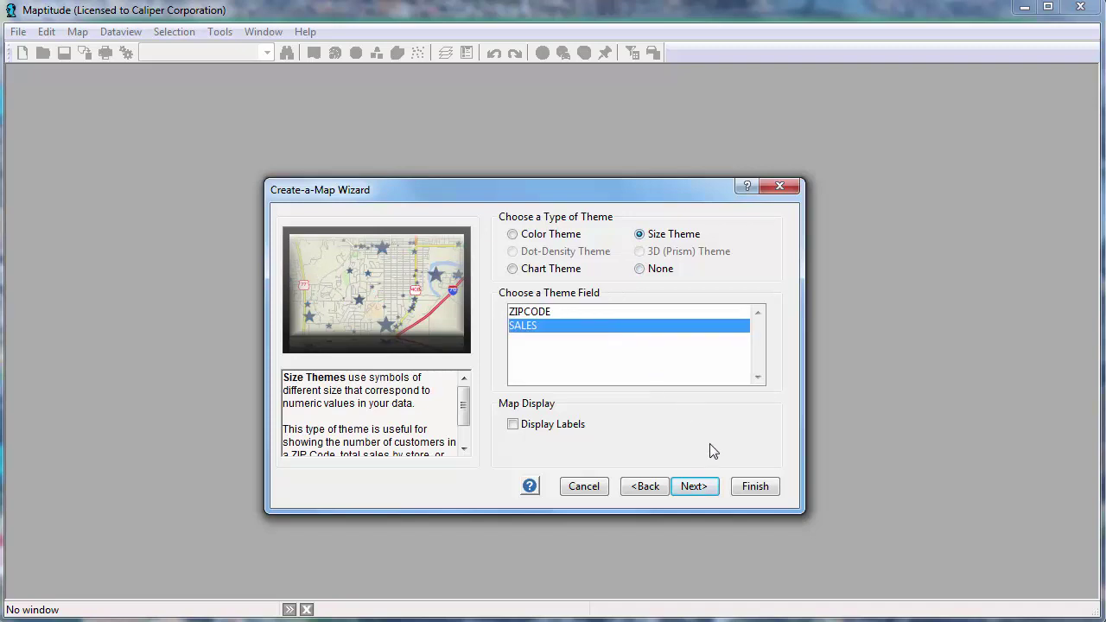
click(750, 485)
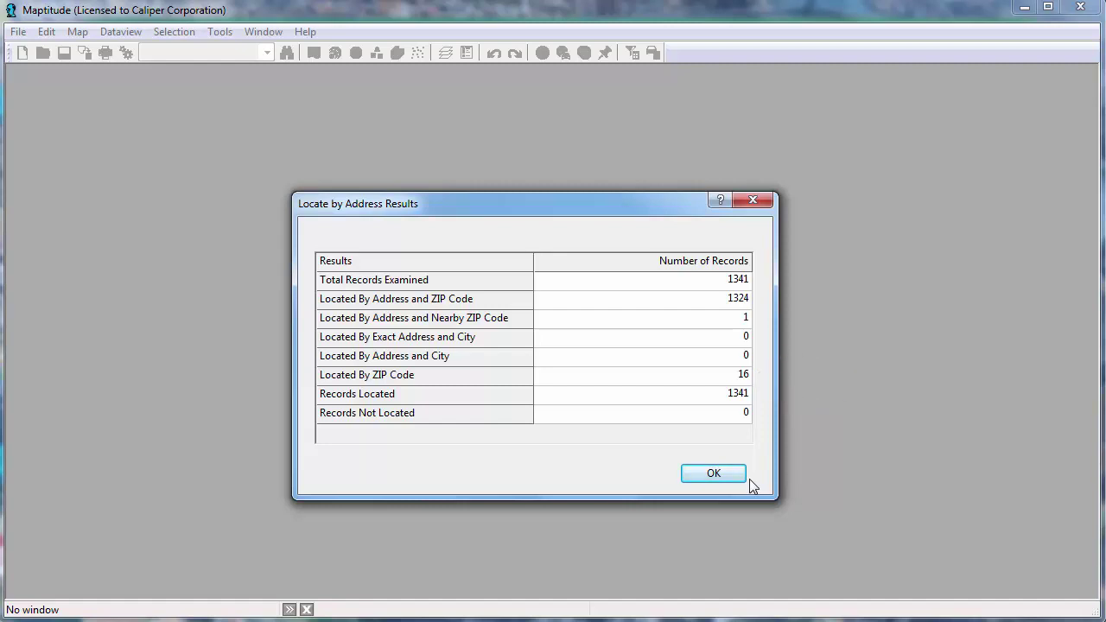
click(721, 482)
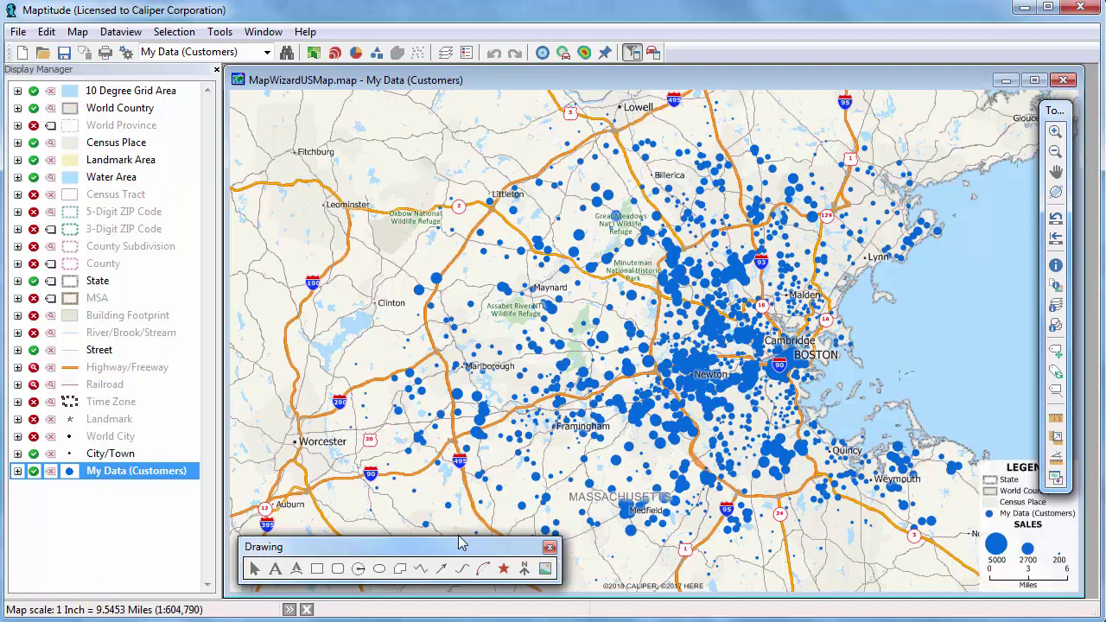
Add ZIP Code boundaries with the Customers data attached to the existing map, colored by a Color Theme on SALES.
click(24, 53)
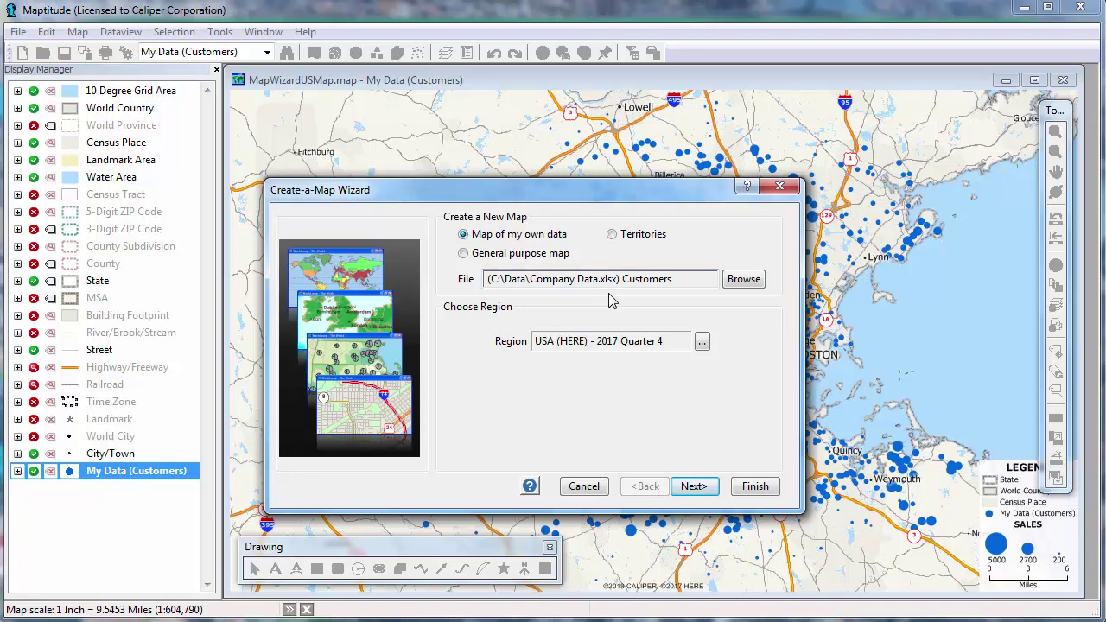
click(697, 487)
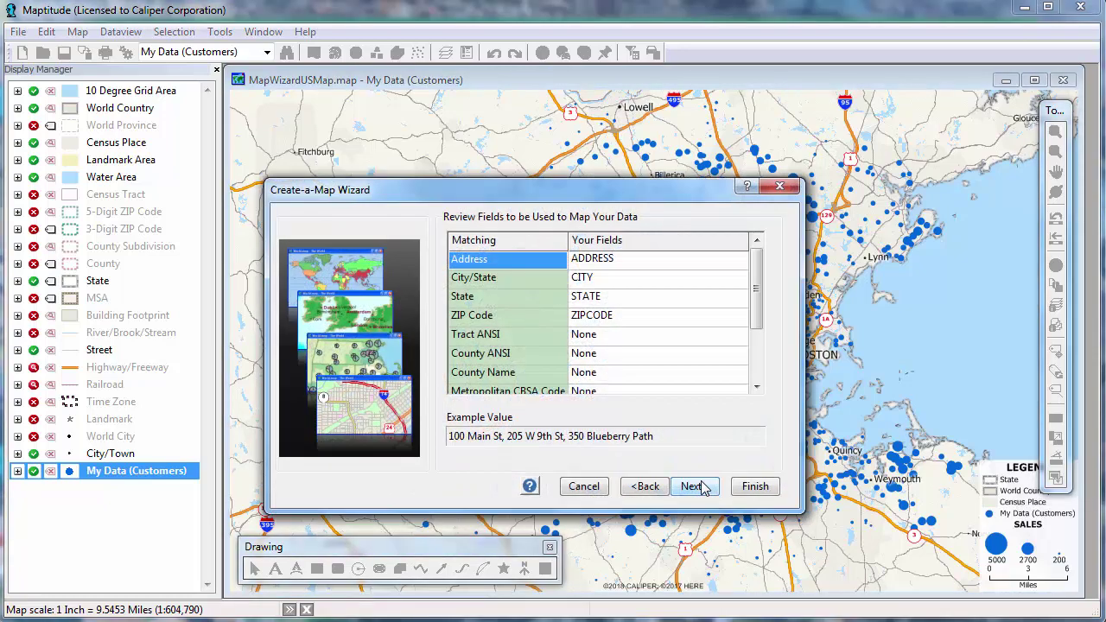
click(704, 489)
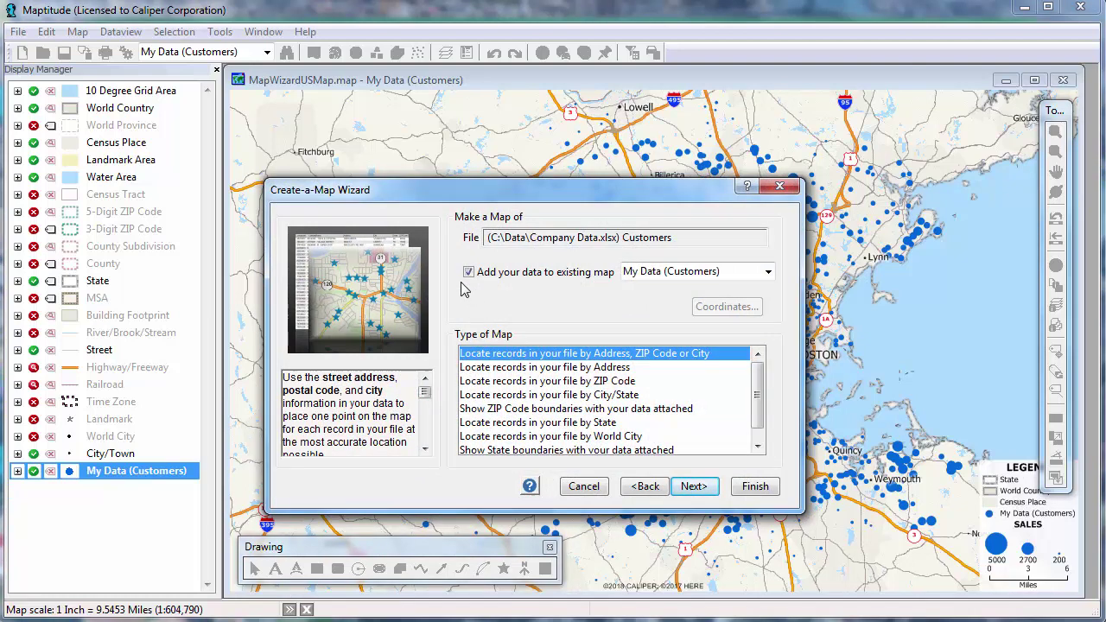
click(535, 411)
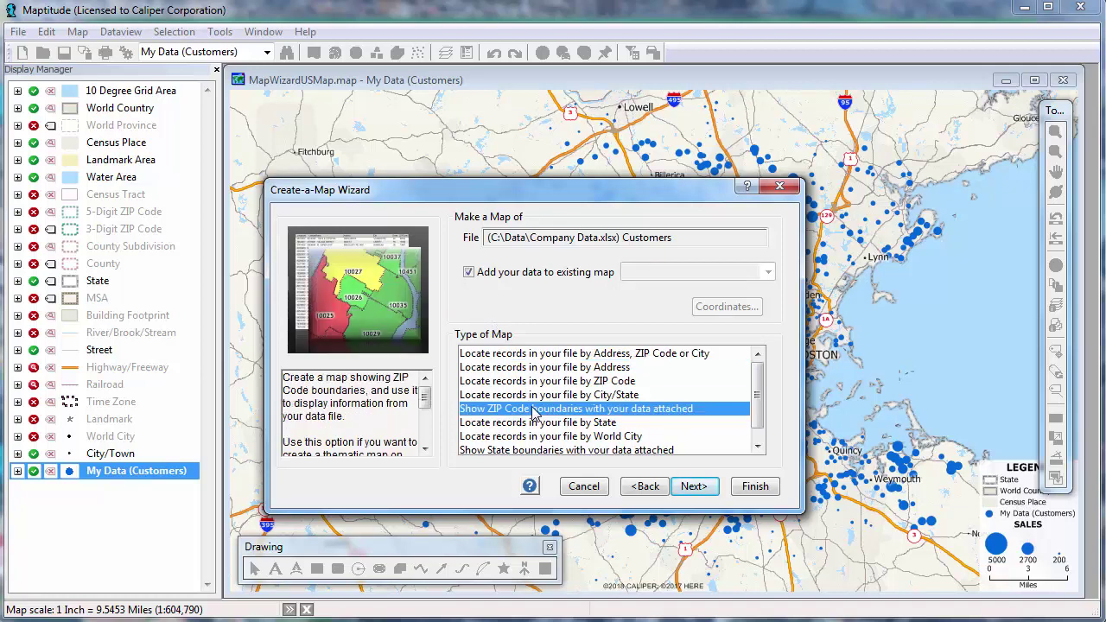
click(684, 489)
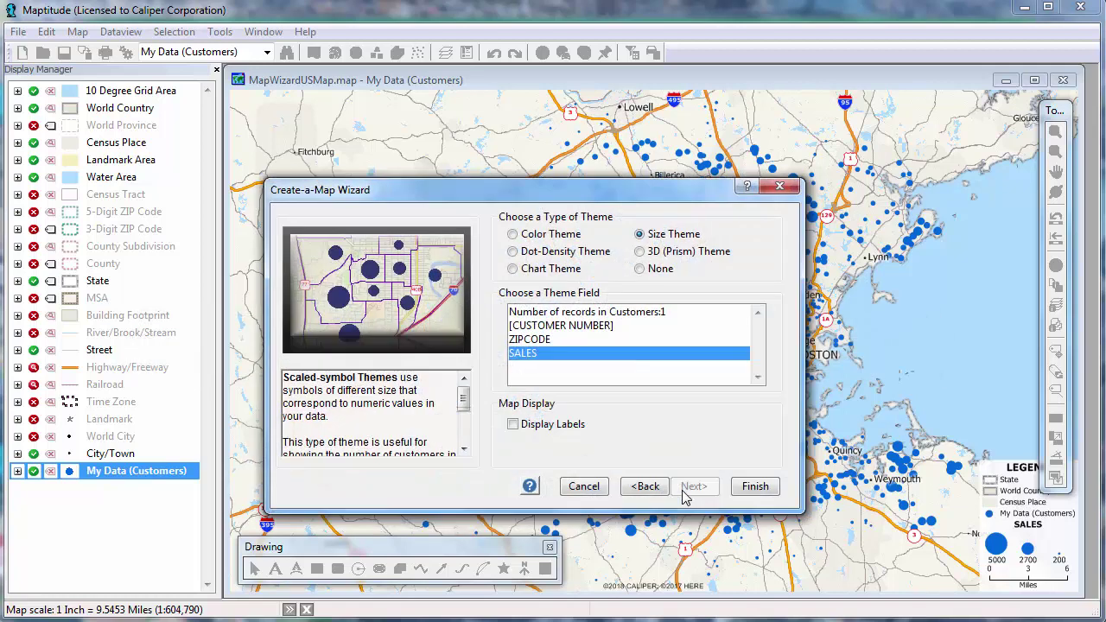
click(513, 235)
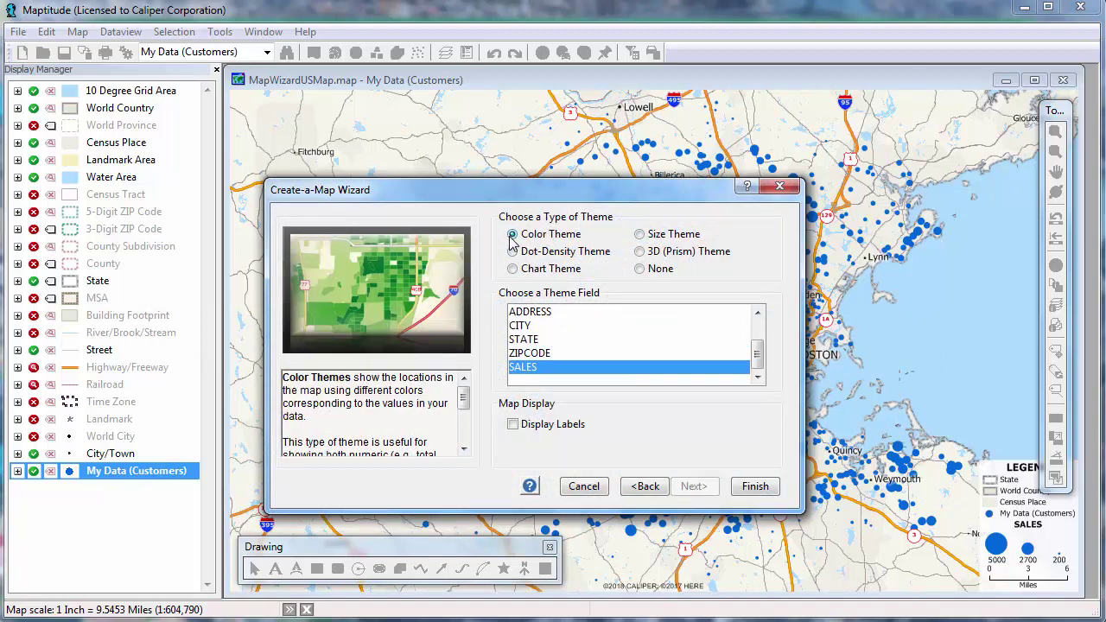
click(745, 486)
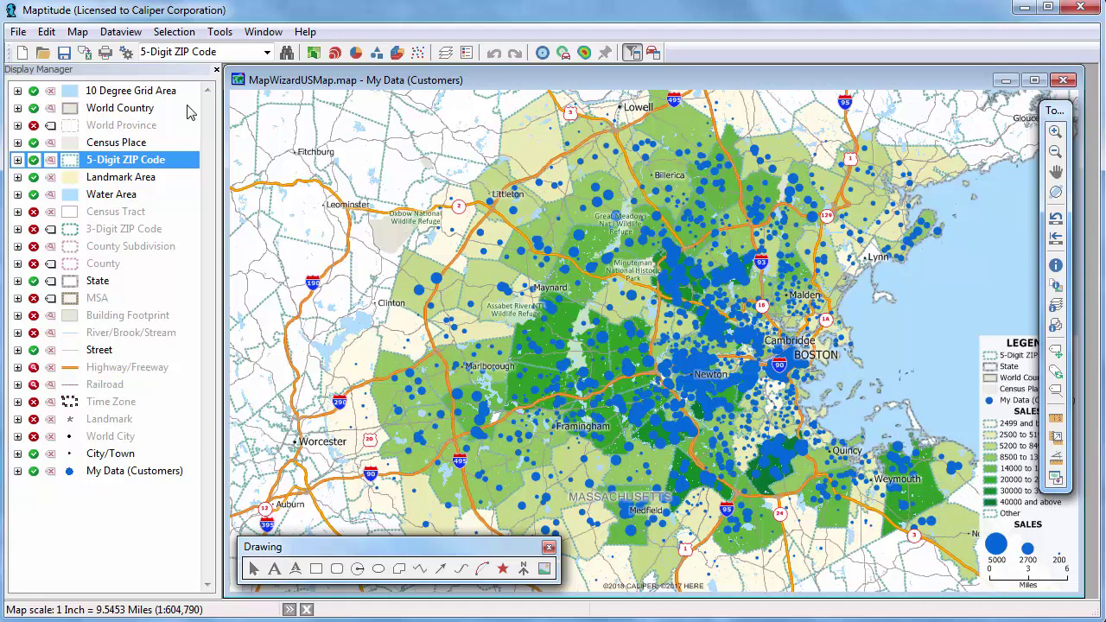
Start adding data to the current map from the Stores sheet of the Company Data workbook.
click(78, 32)
click(130, 71)
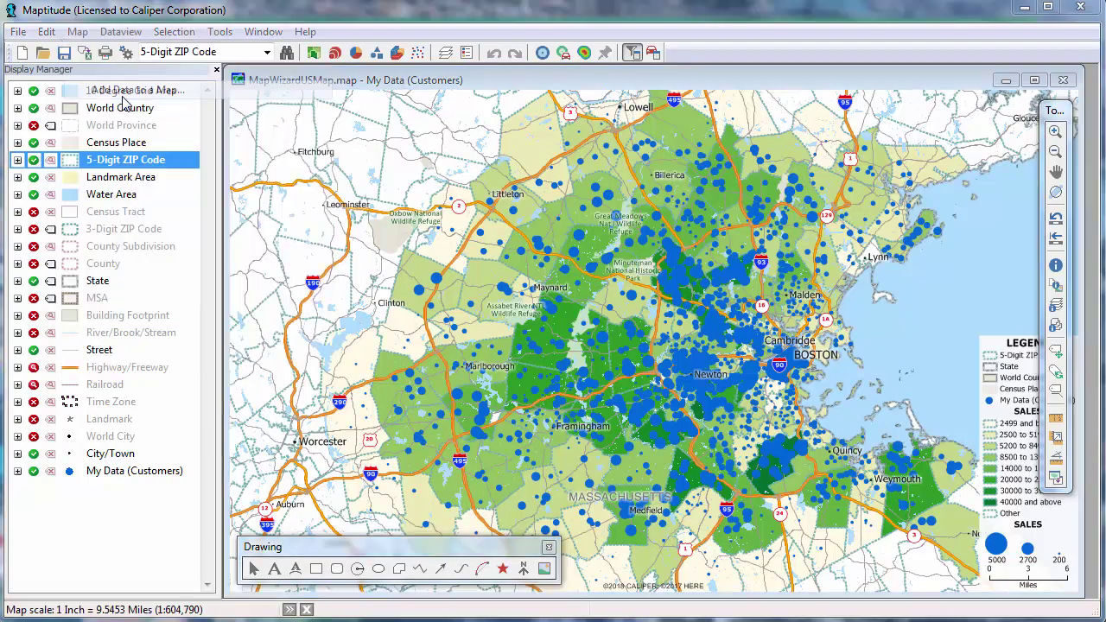
click(480, 283)
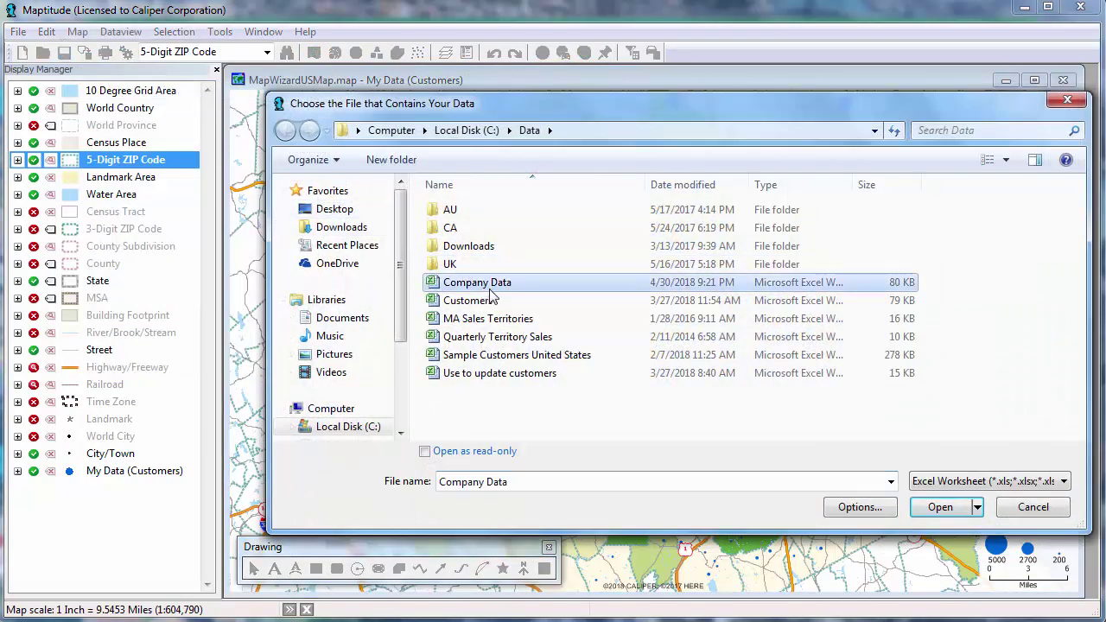
click(940, 508)
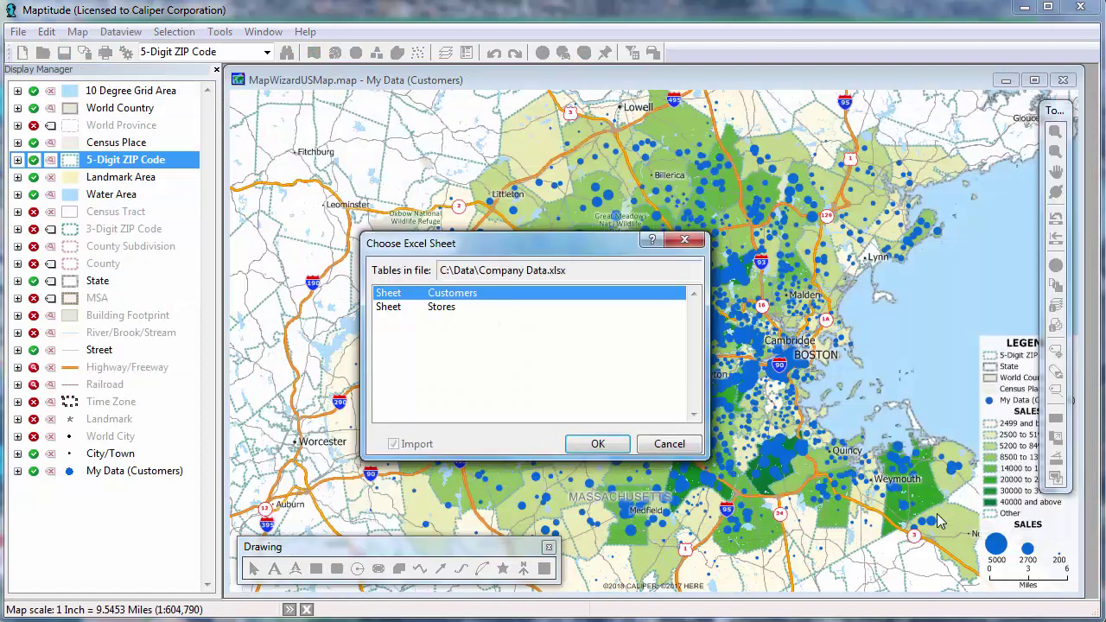
click(469, 309)
click(597, 443)
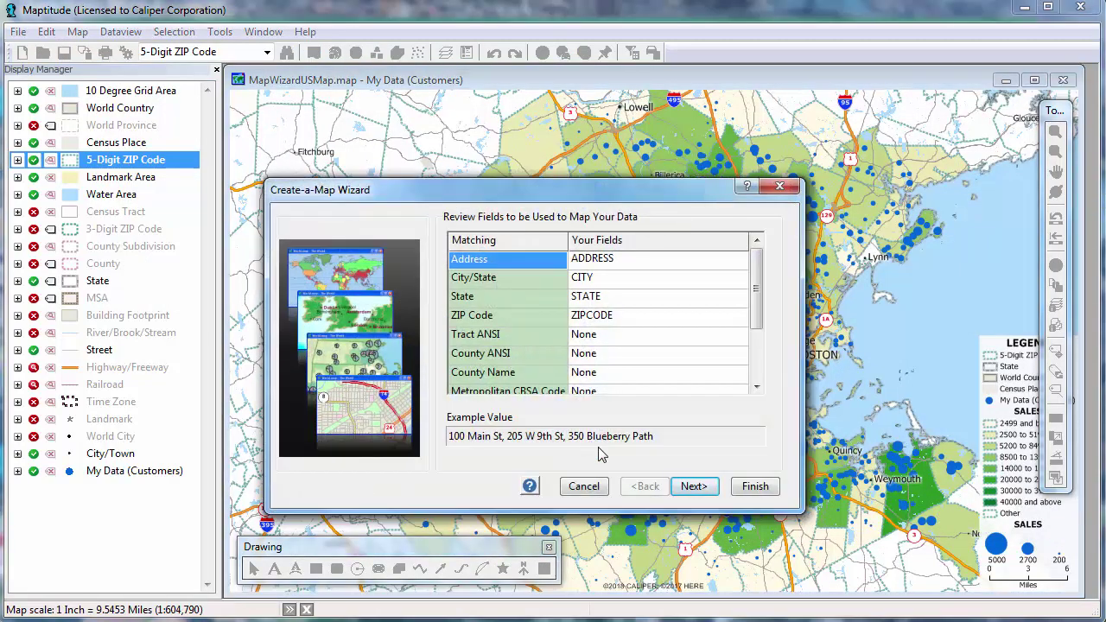
Import the stores located by Address, ZIP Code or City and save their locations as the geographic file Stores.
click(687, 486)
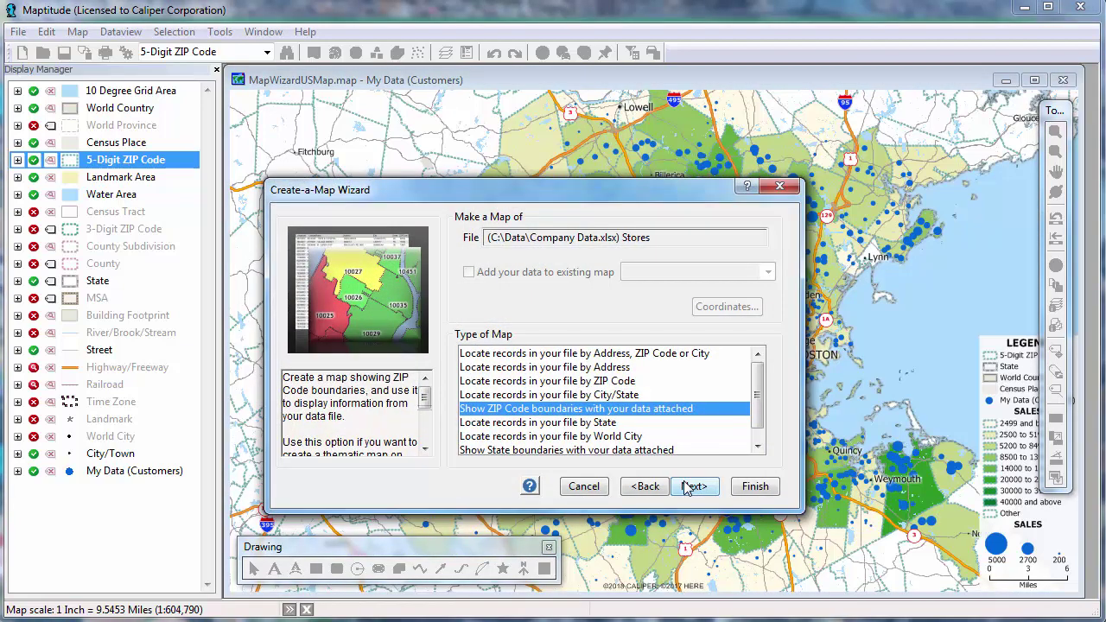
click(655, 356)
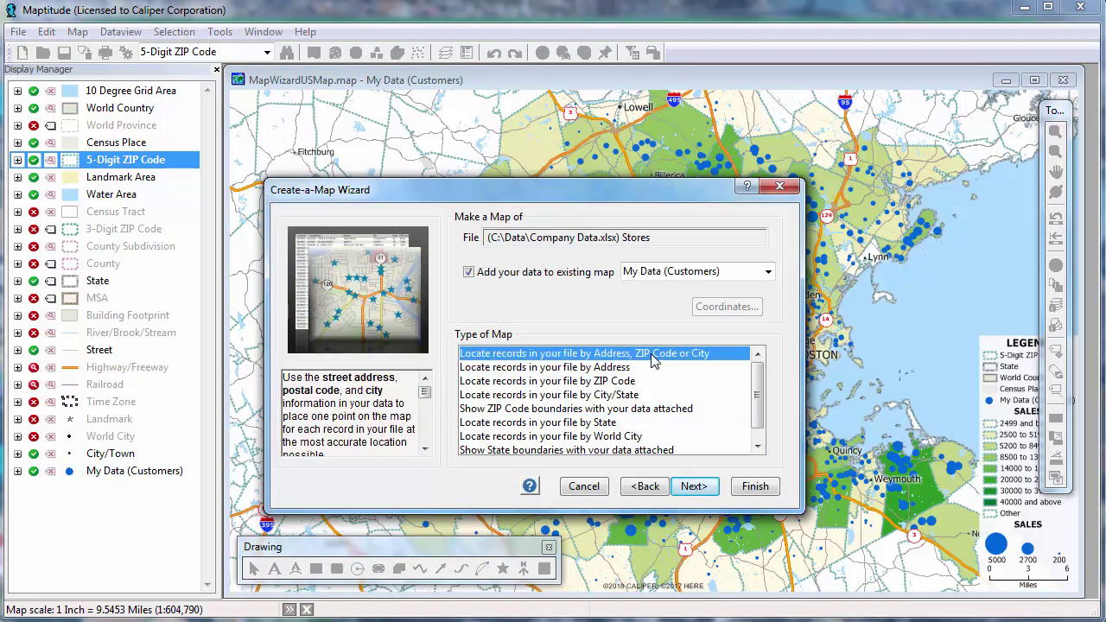
click(696, 486)
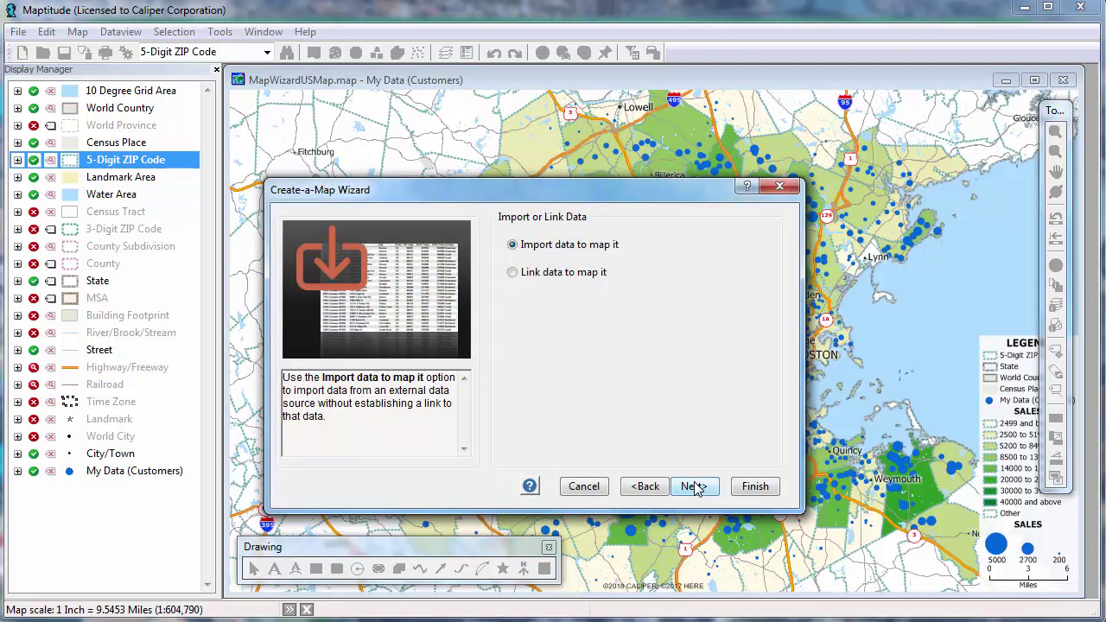
click(694, 486)
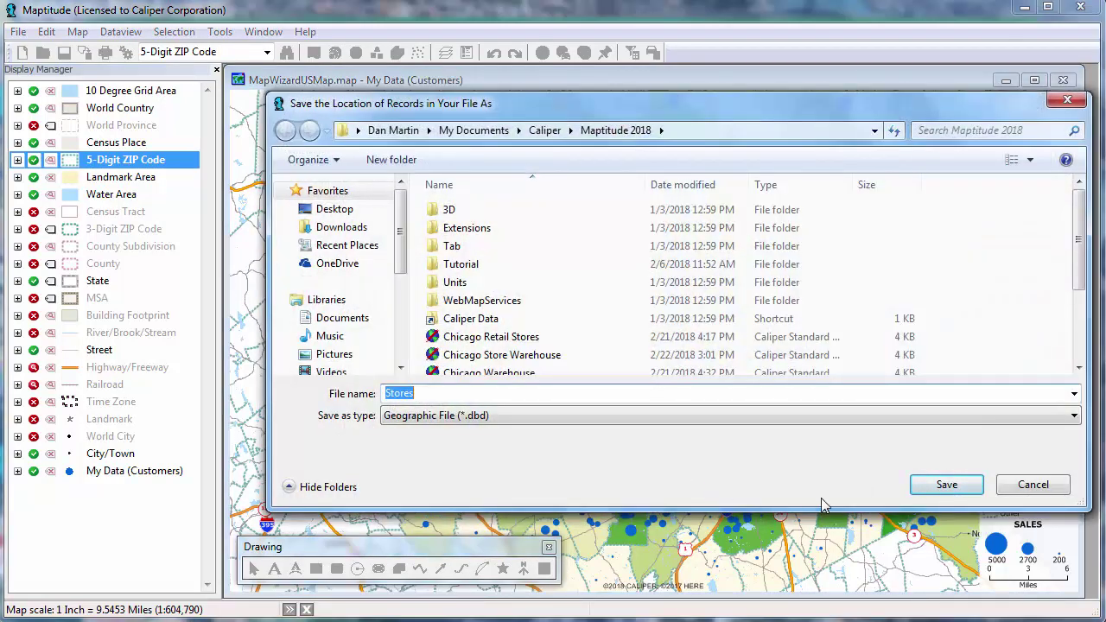
click(946, 490)
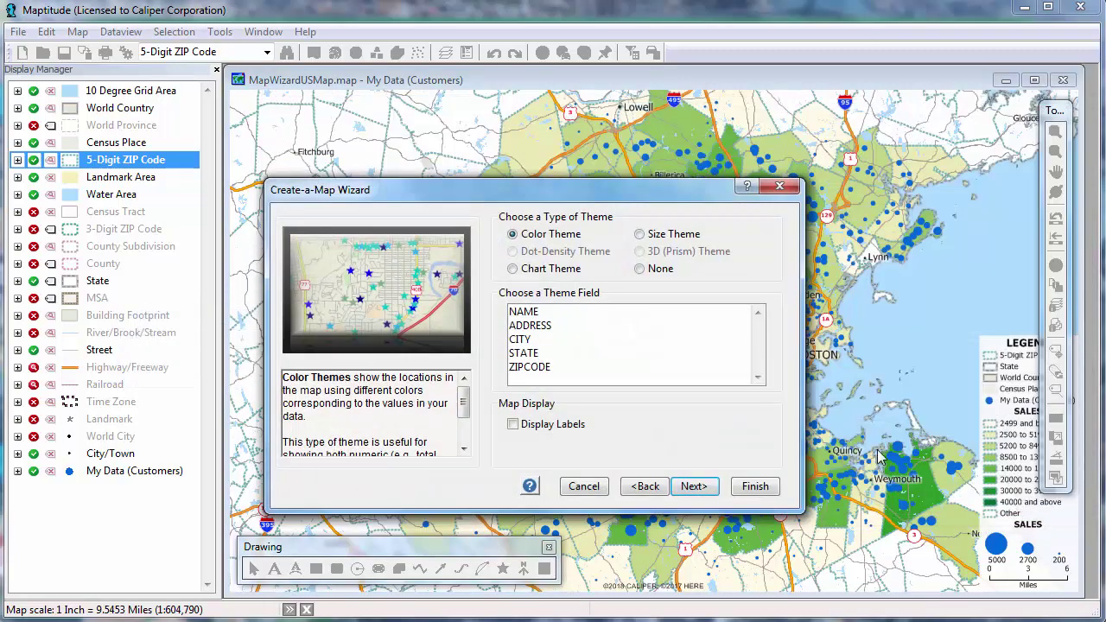
Set the stores' theme to None, display labels from the NAME field and add the stores to the map.
click(653, 271)
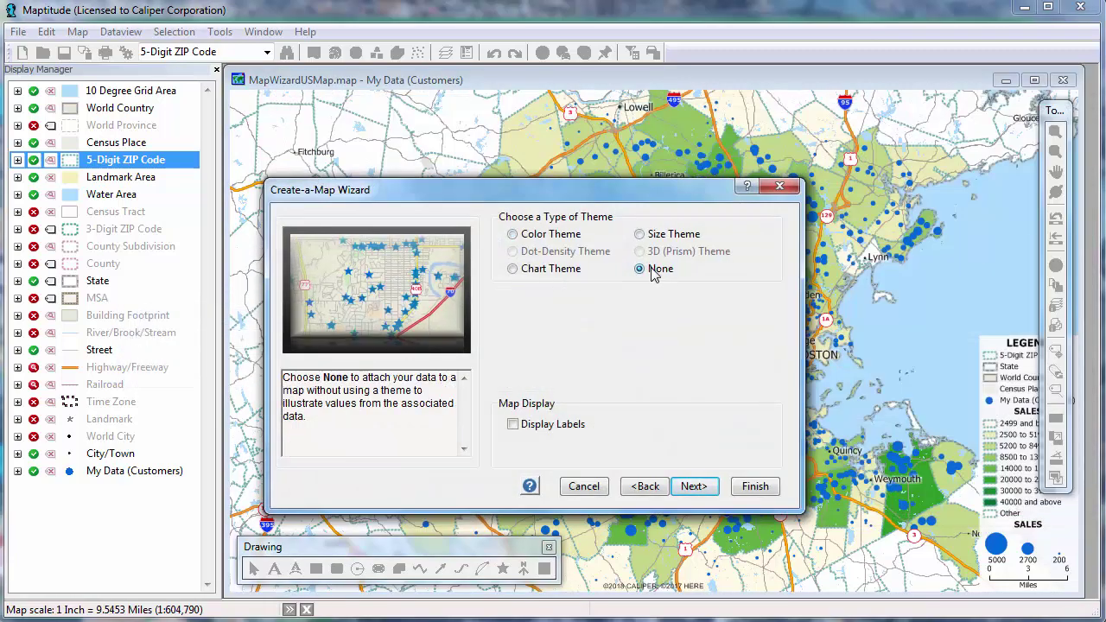
click(556, 428)
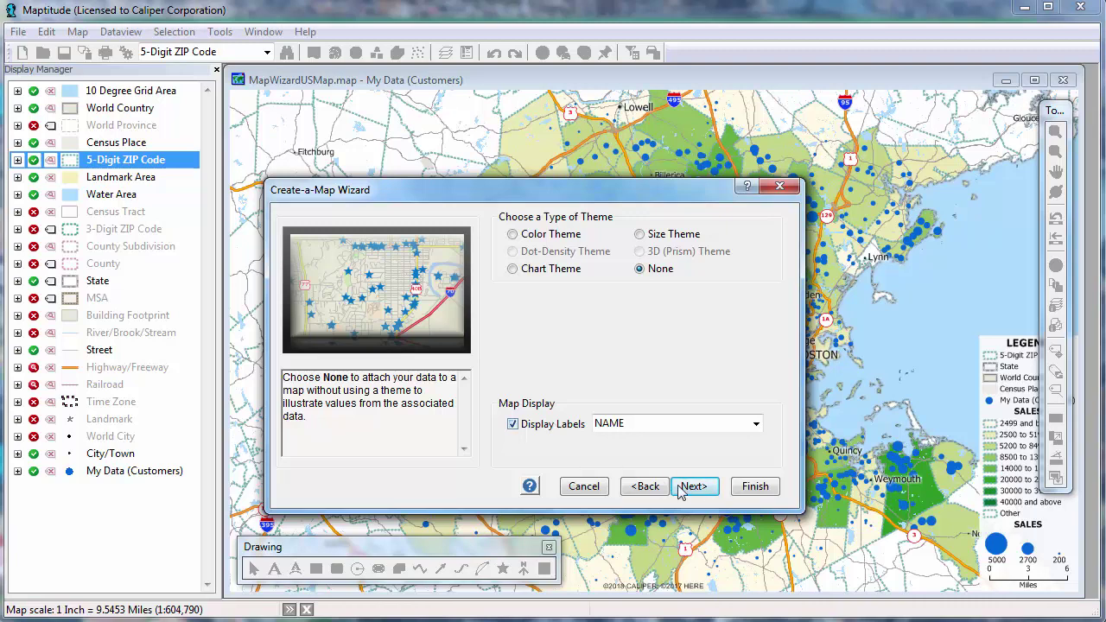
click(749, 488)
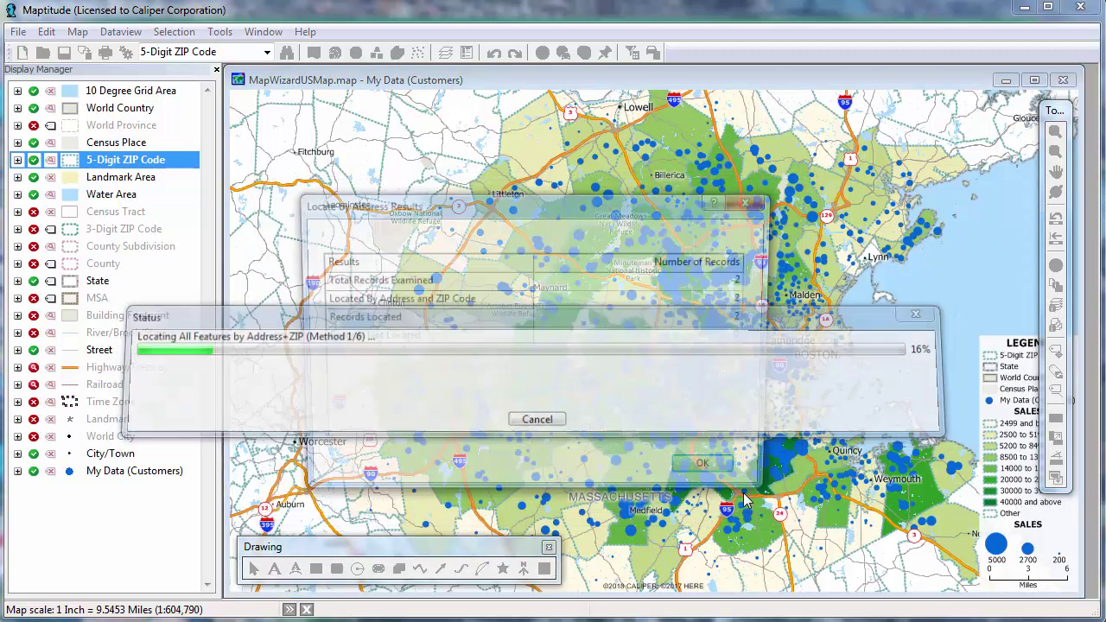
Close the address-matching results and style the stores layer with a ringed solid-circle symbol at size 14 in dark red.
click(699, 480)
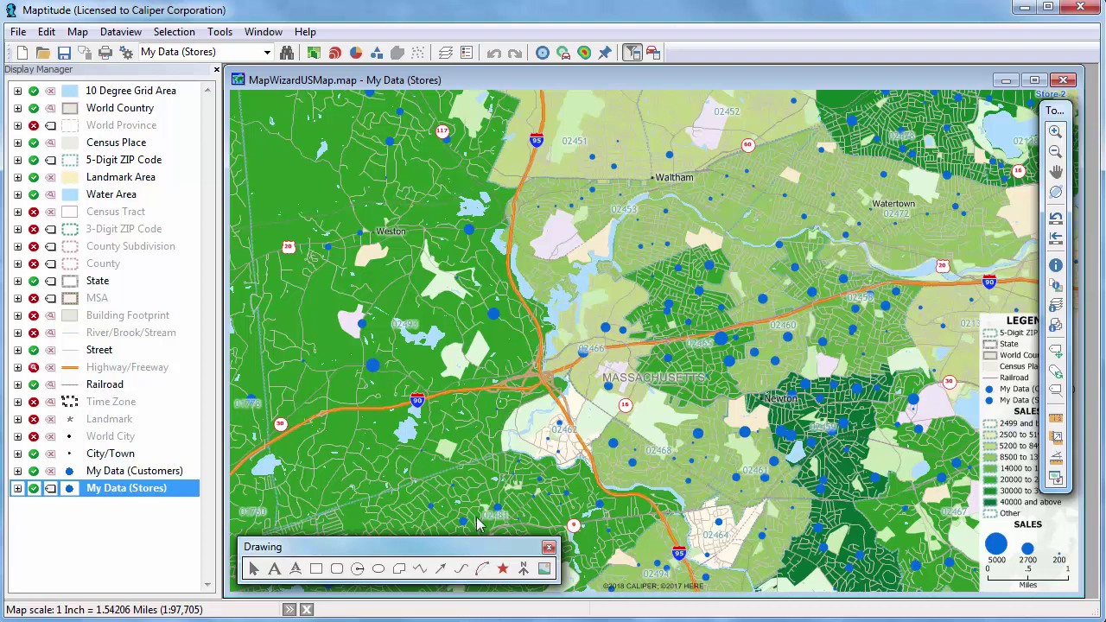
click(68, 490)
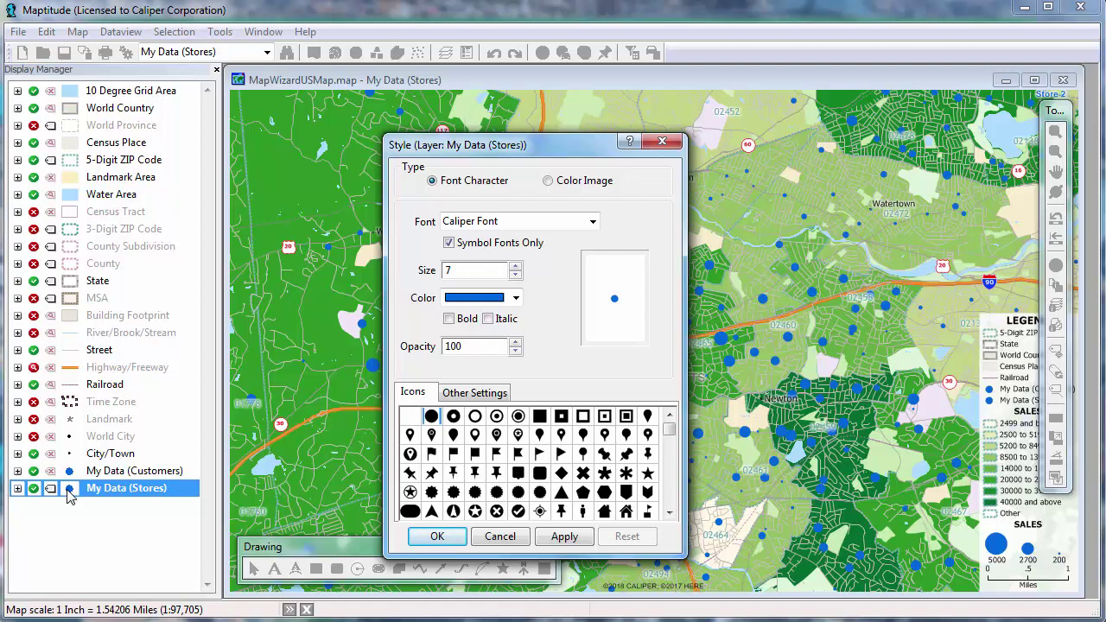
click(519, 418)
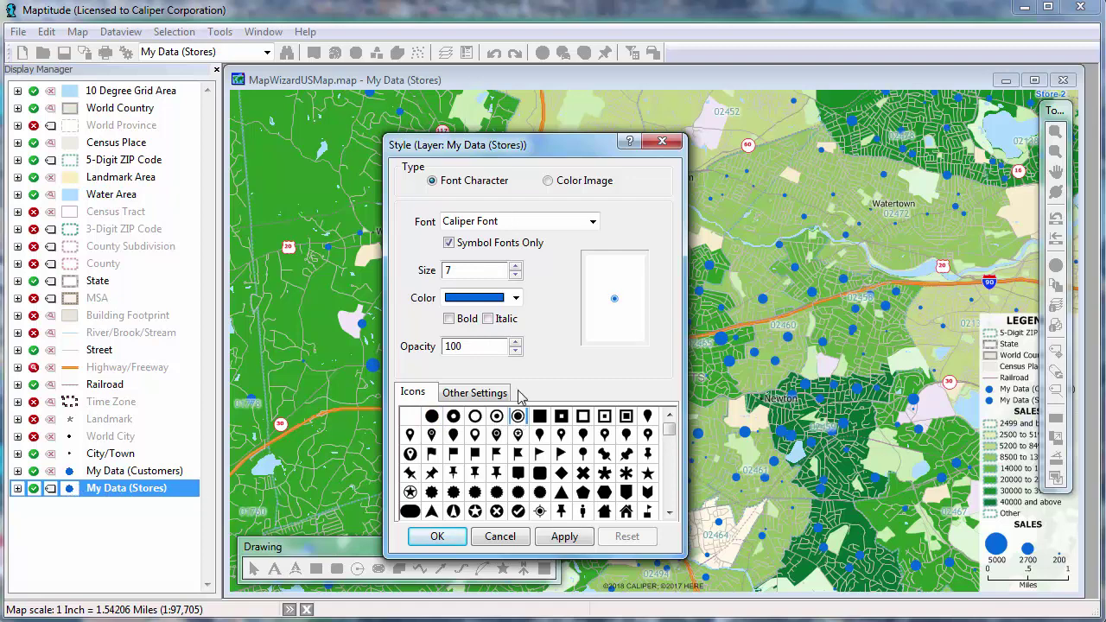
click(515, 266)
click(515, 267)
click(516, 266)
click(515, 266)
click(515, 266)
click(515, 266)
click(515, 267)
click(516, 298)
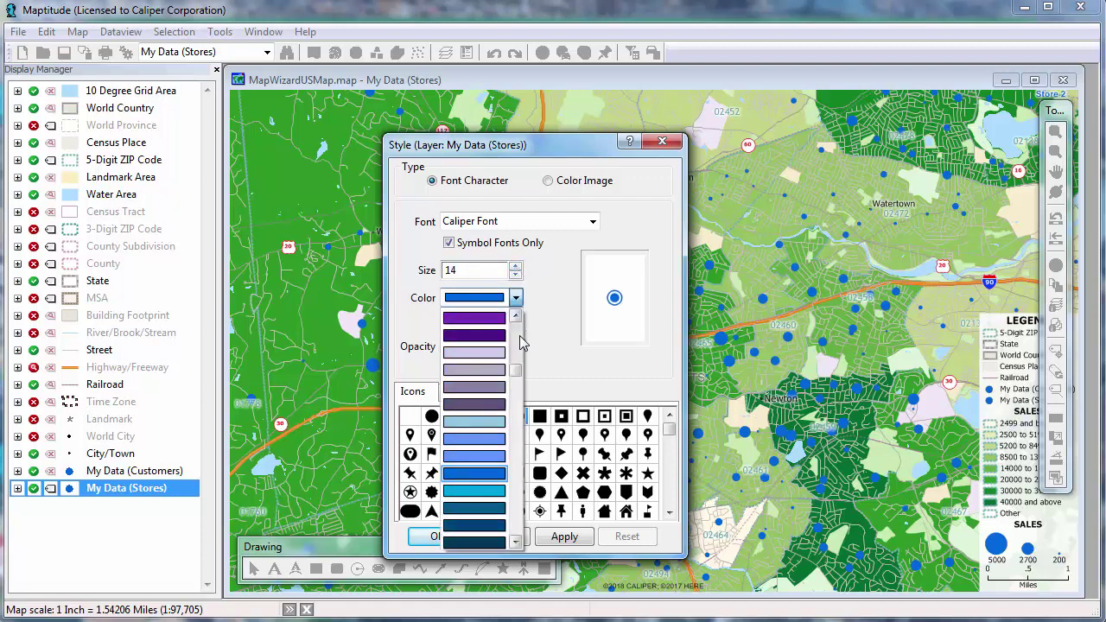
scroll(518, 344, up, 3)
click(498, 351)
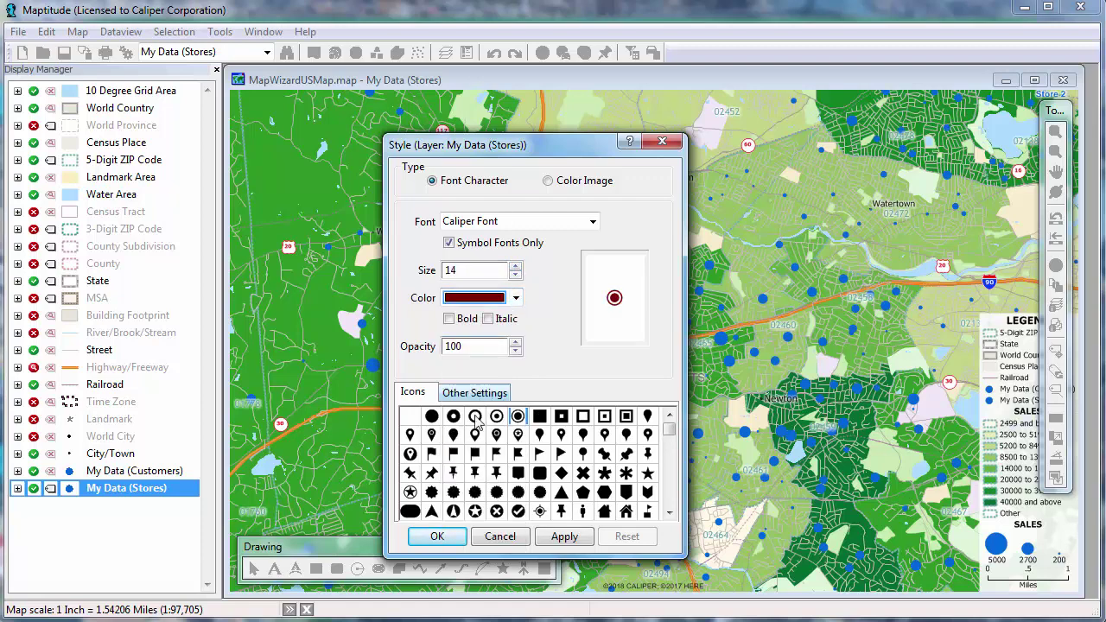
click(437, 535)
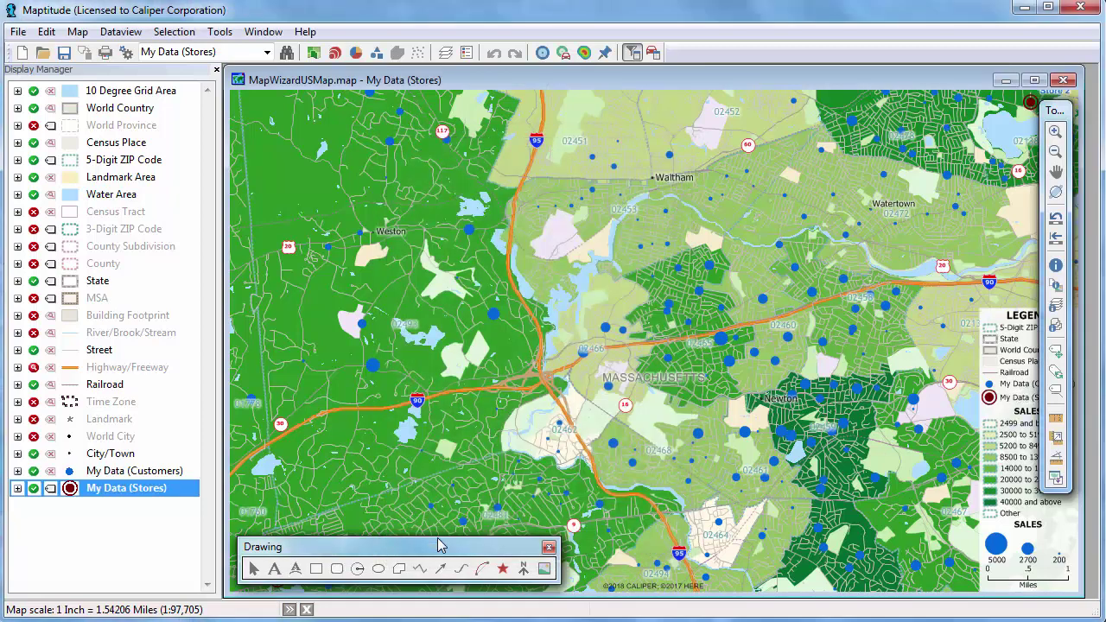
Set the store labels to font size 16 in dark red.
click(51, 489)
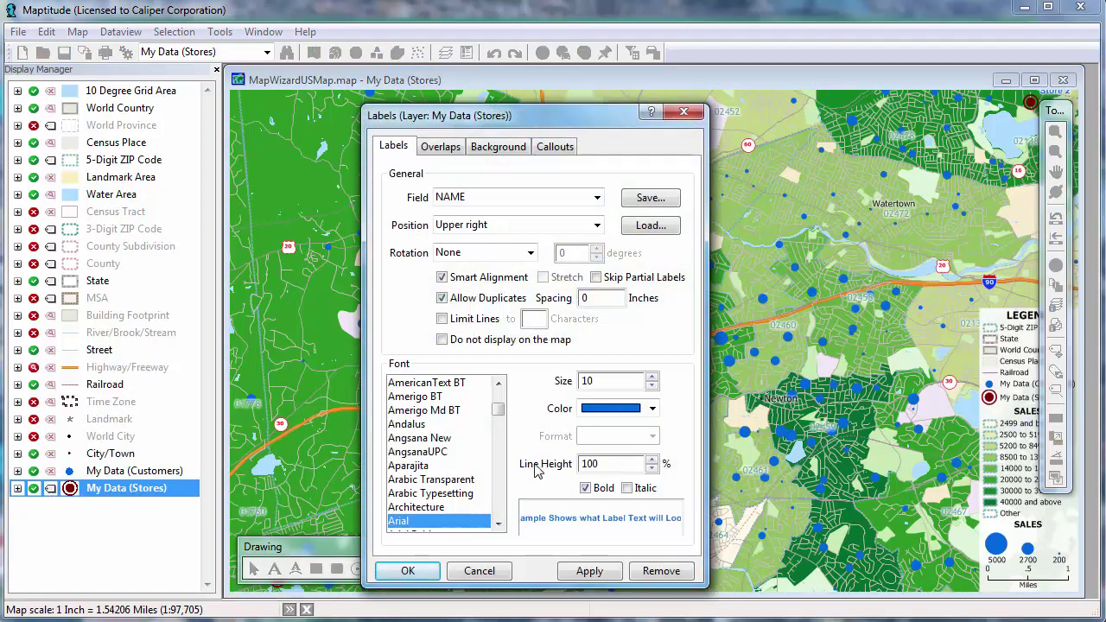
click(652, 378)
click(652, 378)
click(651, 378)
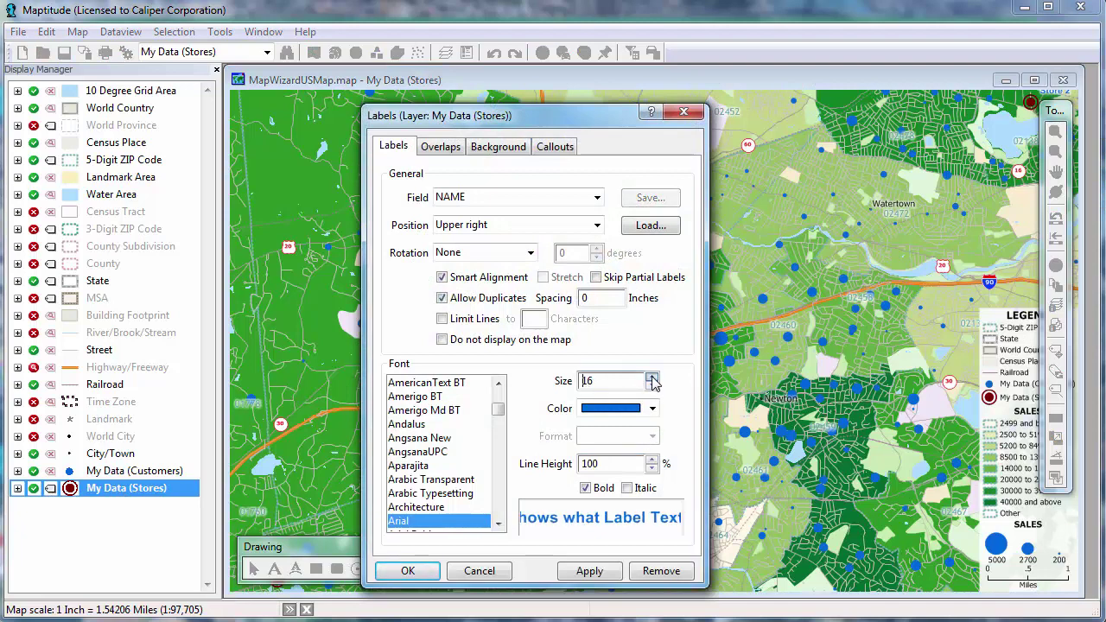
click(652, 409)
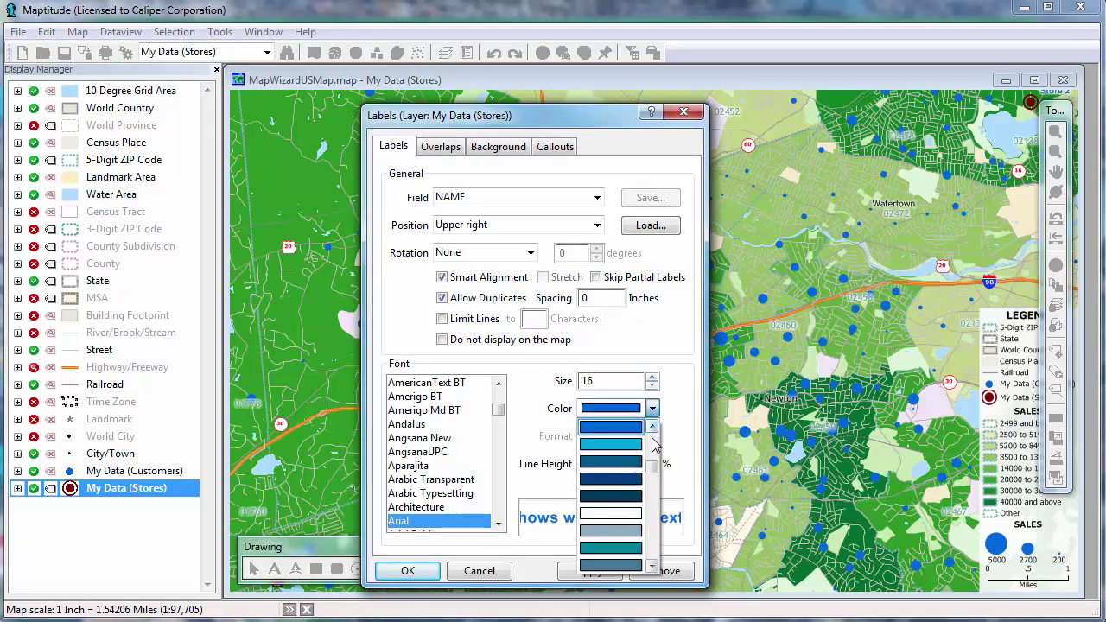
scroll(657, 457, up, 2)
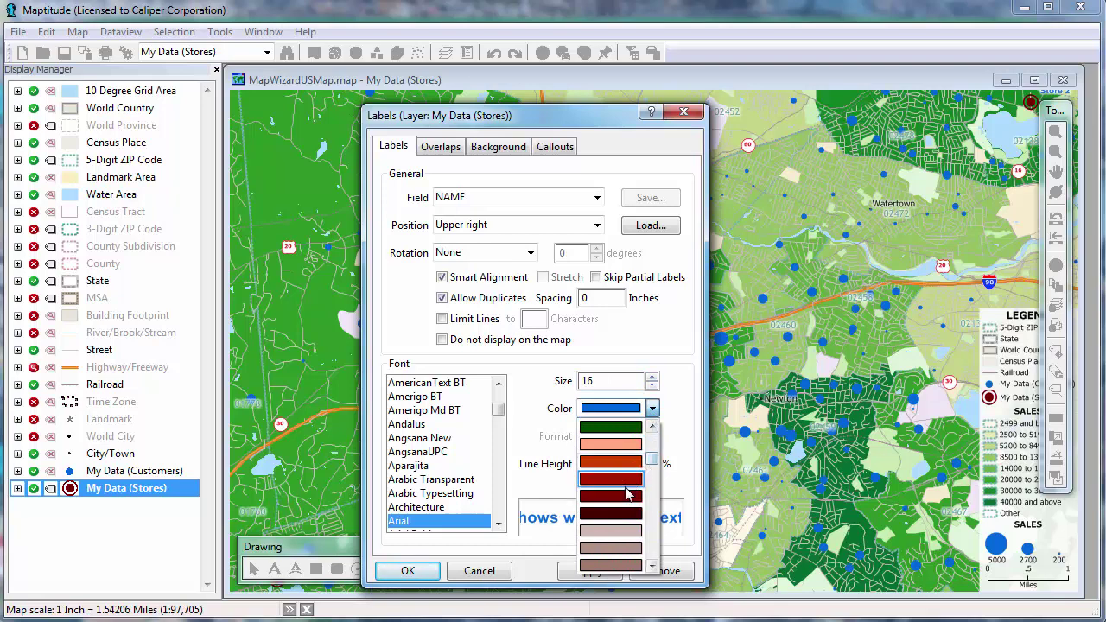
click(628, 494)
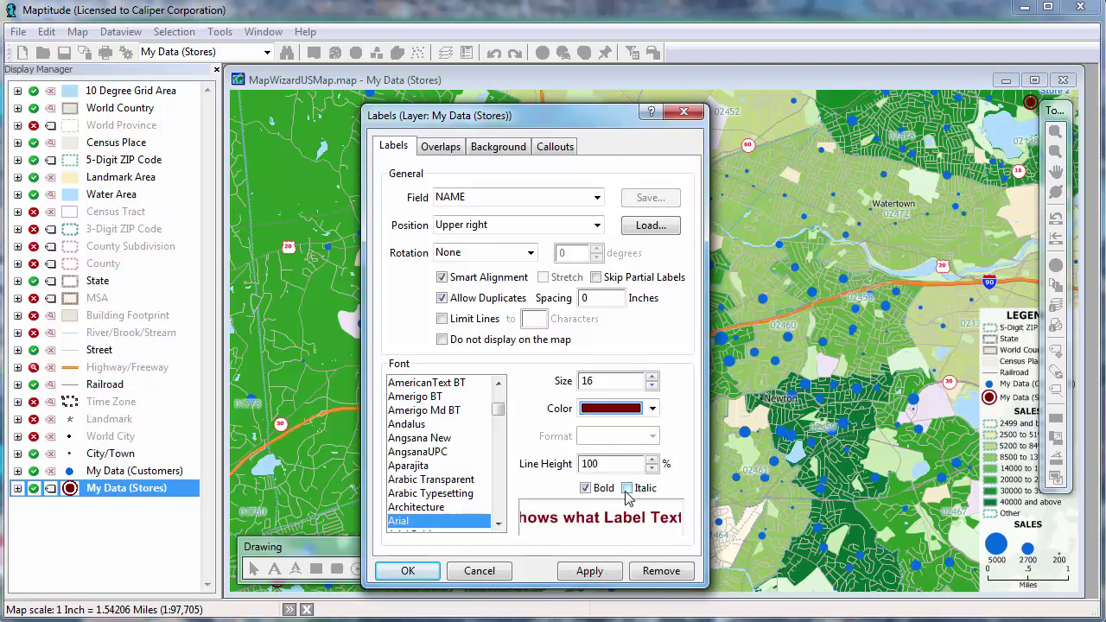
click(404, 572)
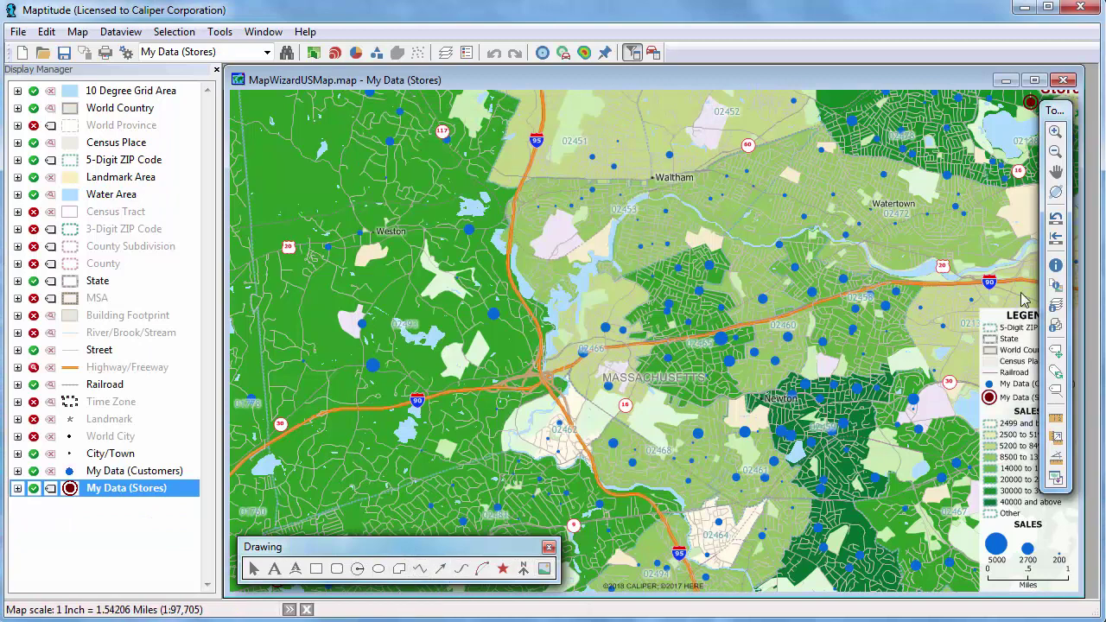
Draw a circle with a 5-mile radius centered on Store 1.
click(1056, 218)
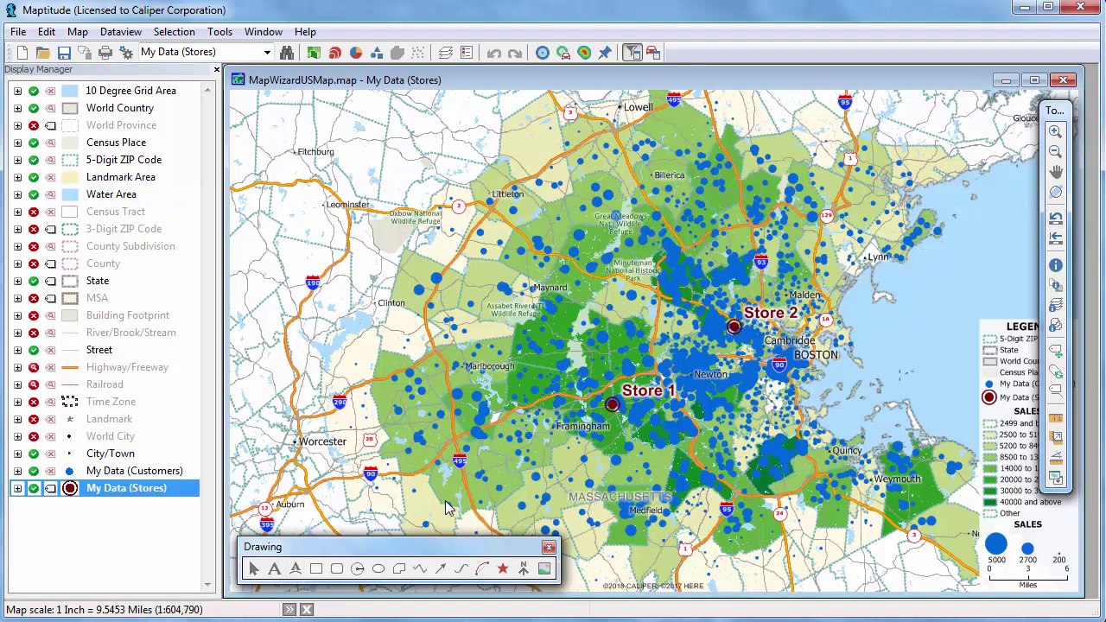
click(358, 568)
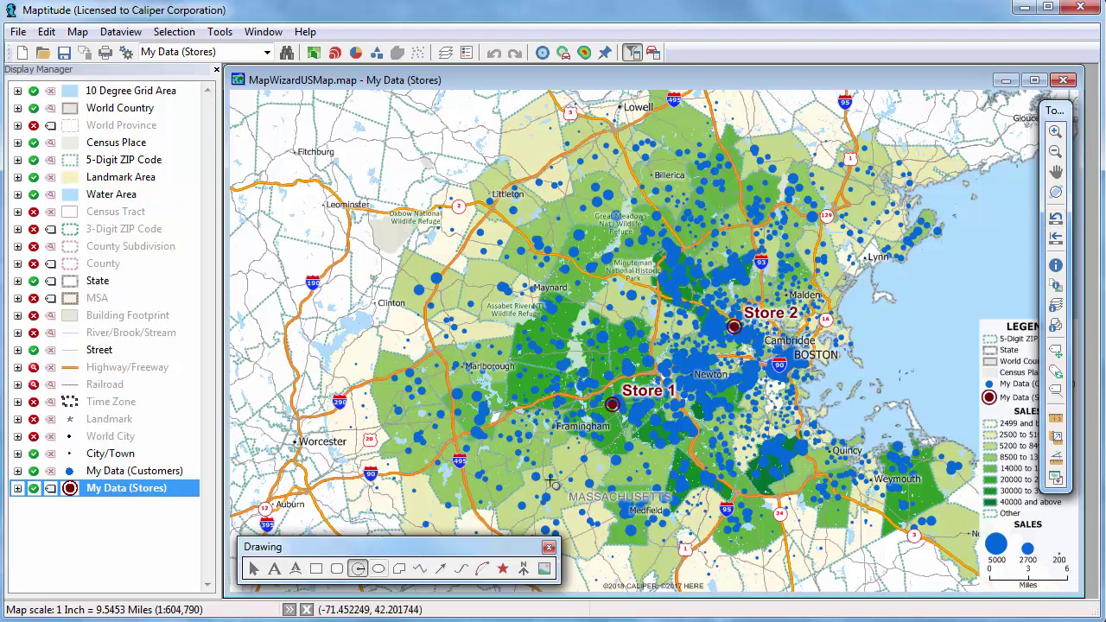
click(616, 408)
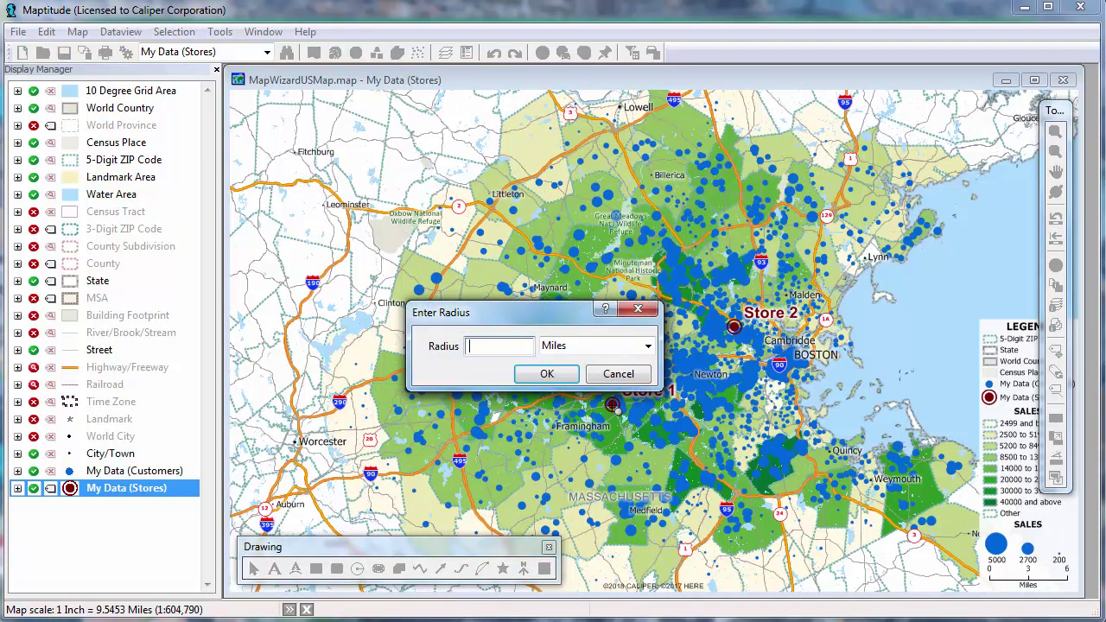
text(5)
click(550, 377)
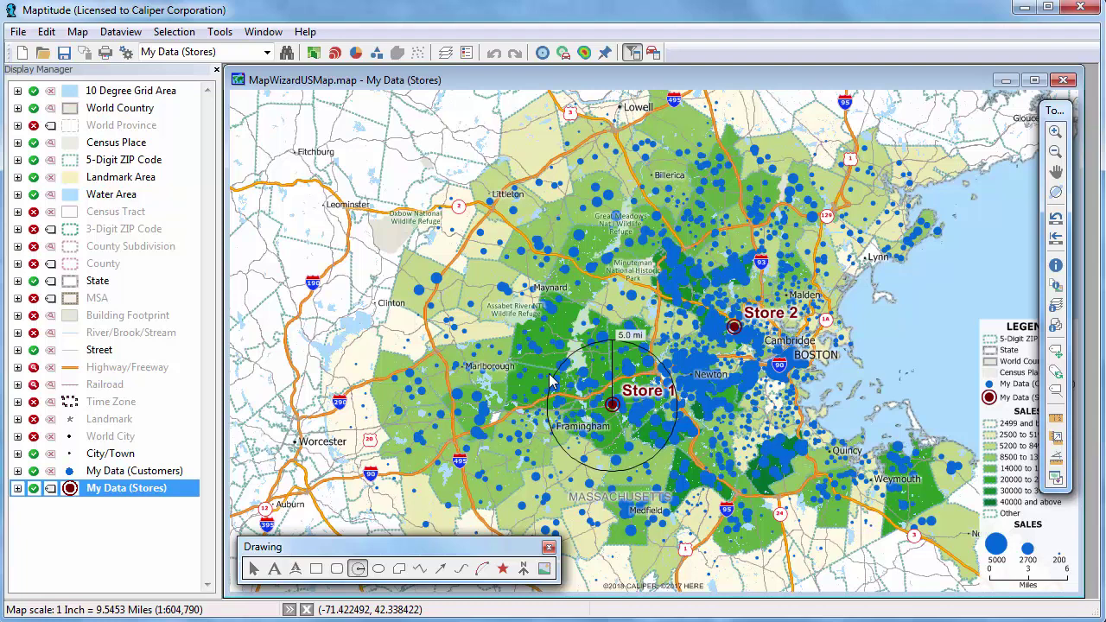
Export the data inside the 5-mile circle to an Excel worksheet named "5 miles of store 1".
right_click(632, 378)
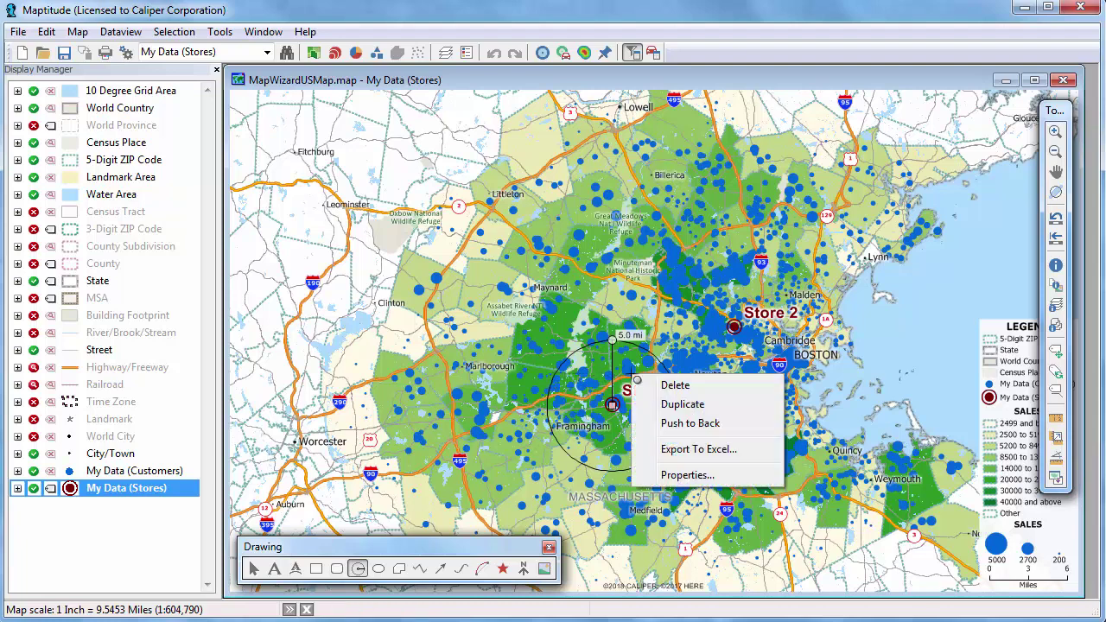
click(699, 449)
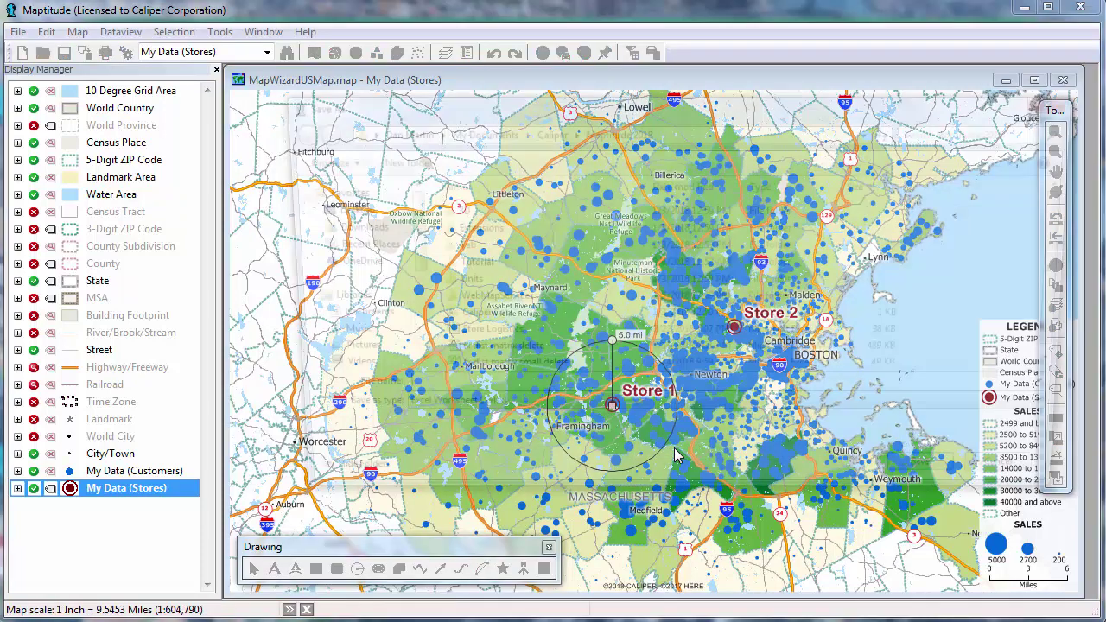
text(5 miles of store 1)
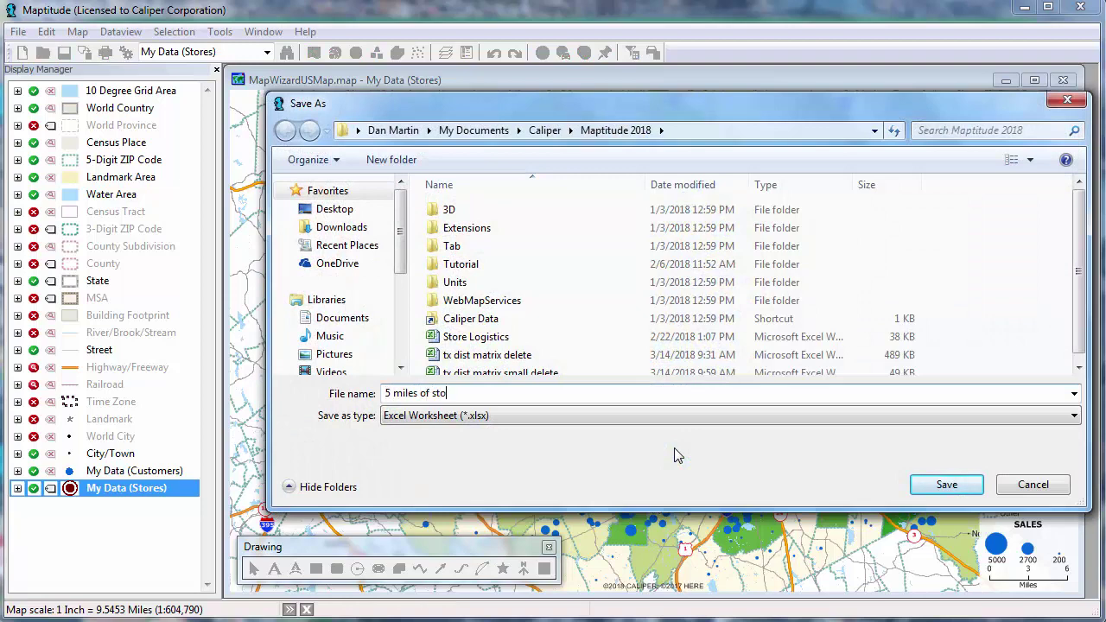
click(941, 484)
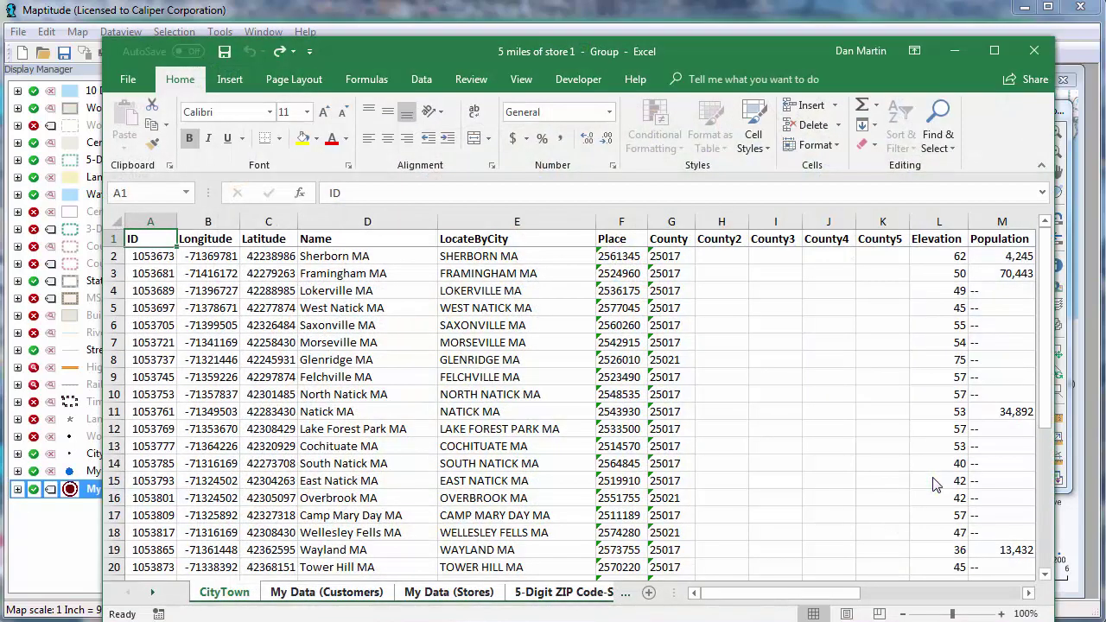
Examine the exported customers, stores, ZIP Code sales and US Census overlay sheets in Excel, including their distance, travel-time and income columns, and close the workbook.
click(362, 597)
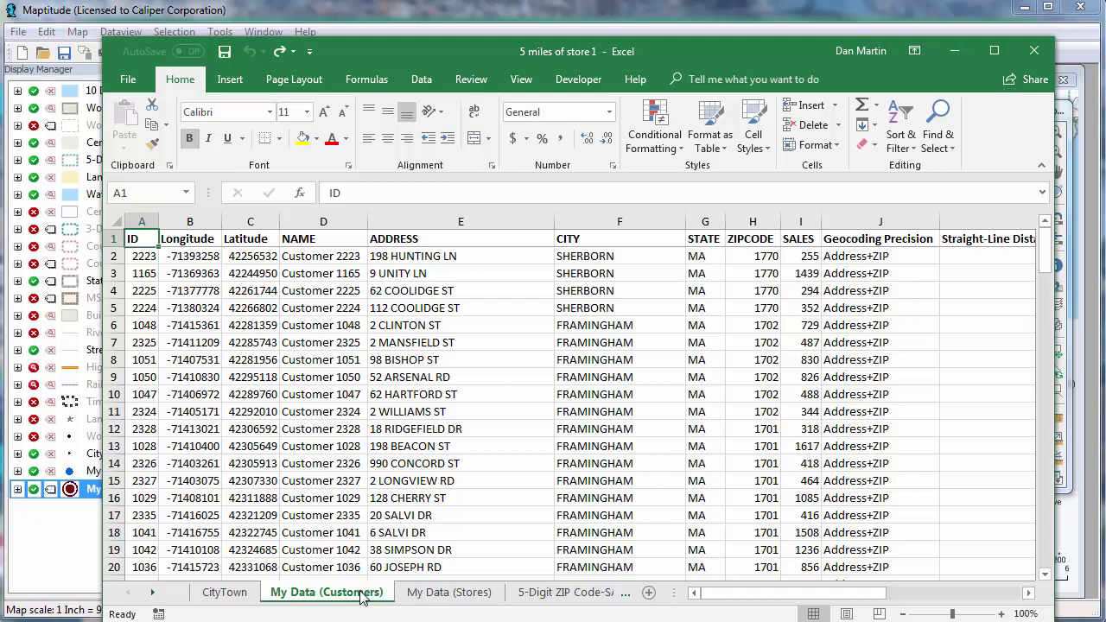
click(961, 595)
scroll(964, 598, right, 2)
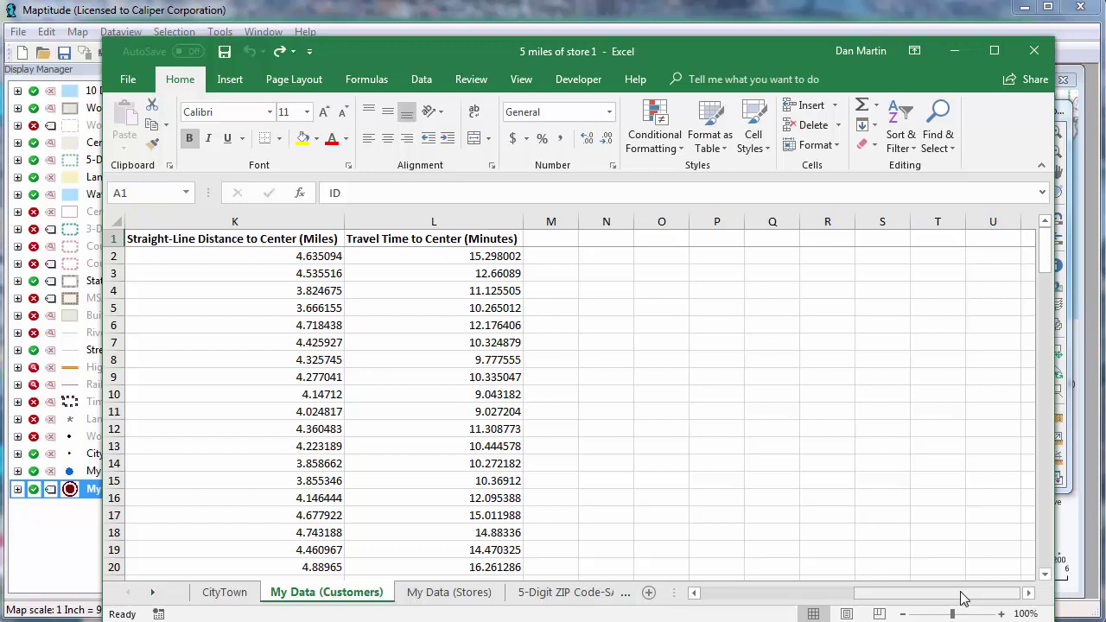
click(458, 594)
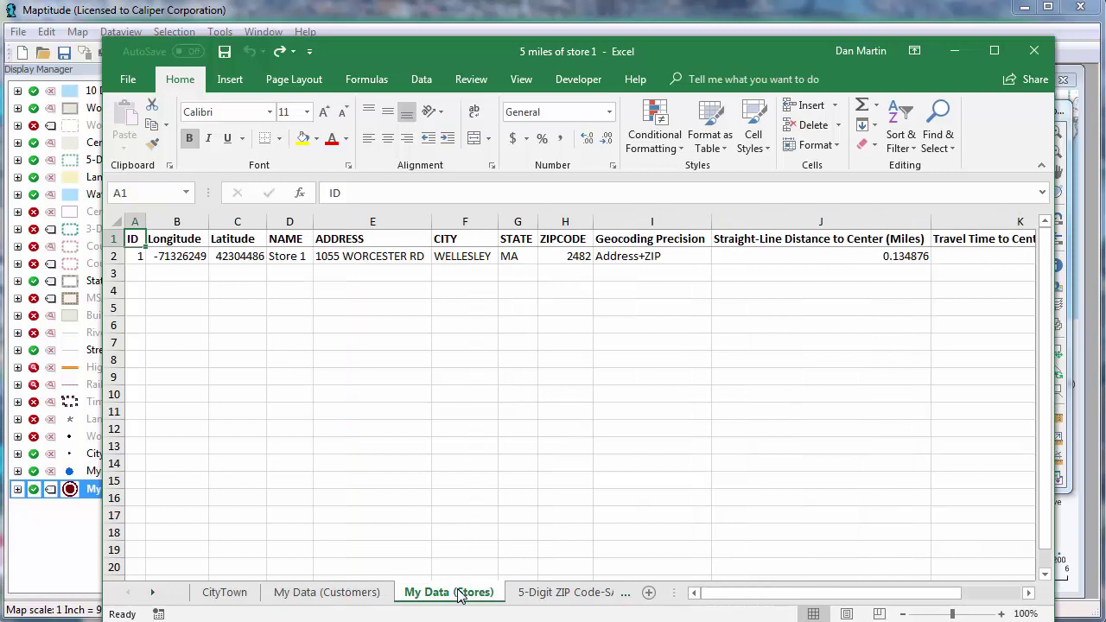
click(543, 595)
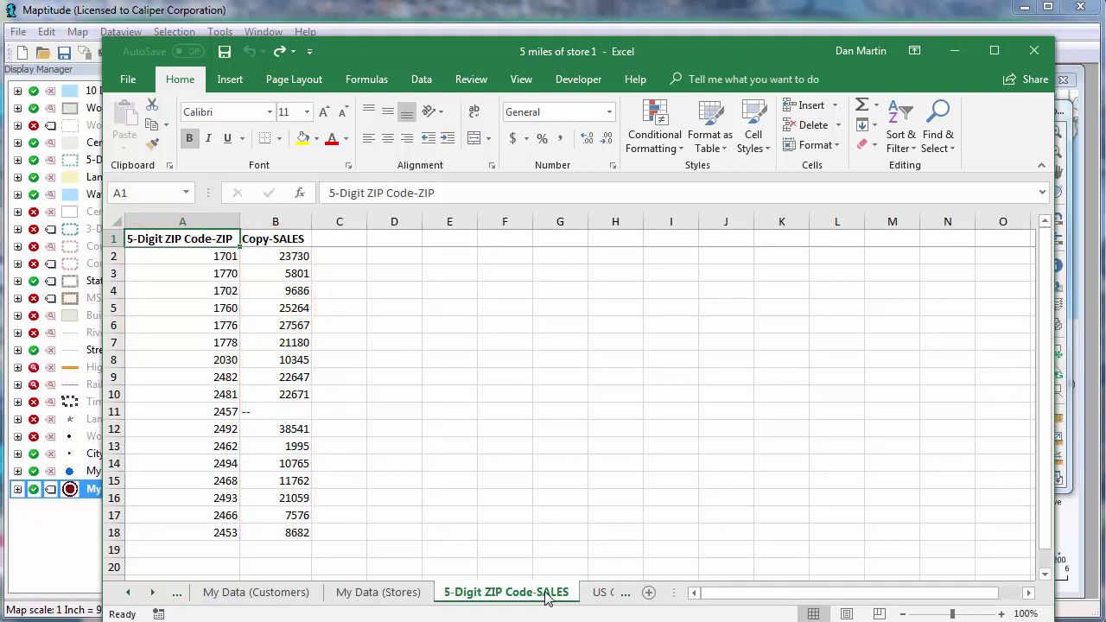
click(592, 596)
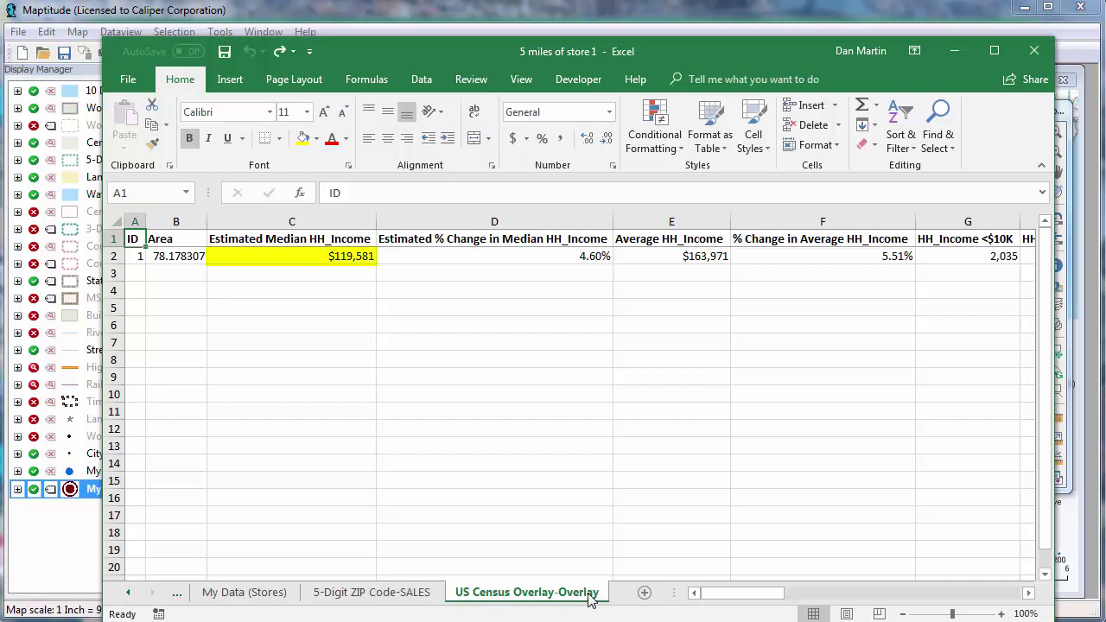
click(892, 594)
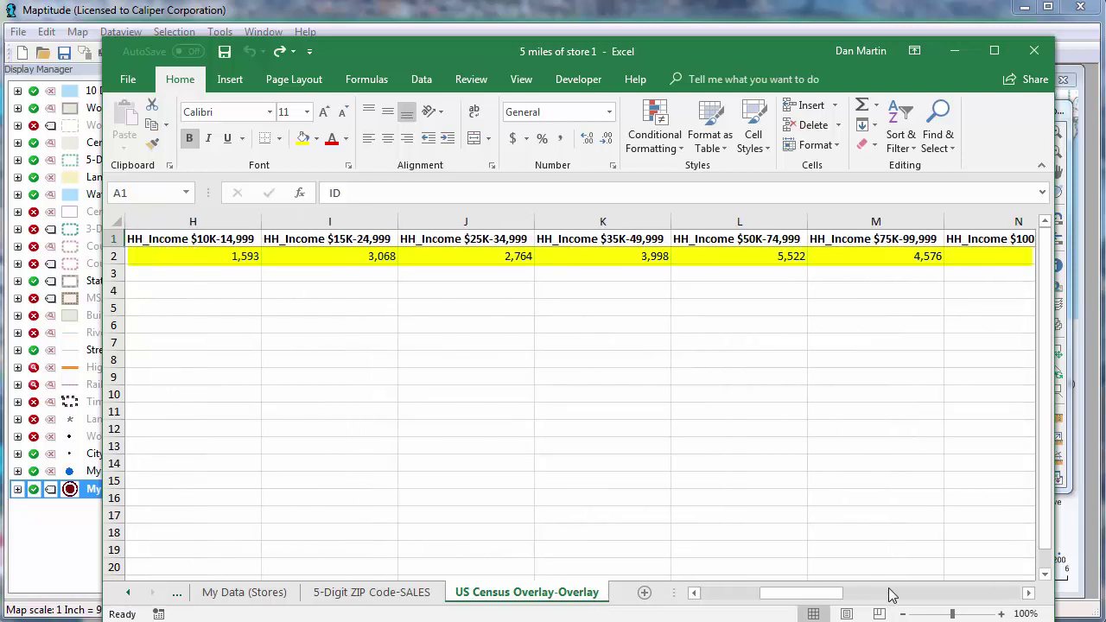
click(892, 595)
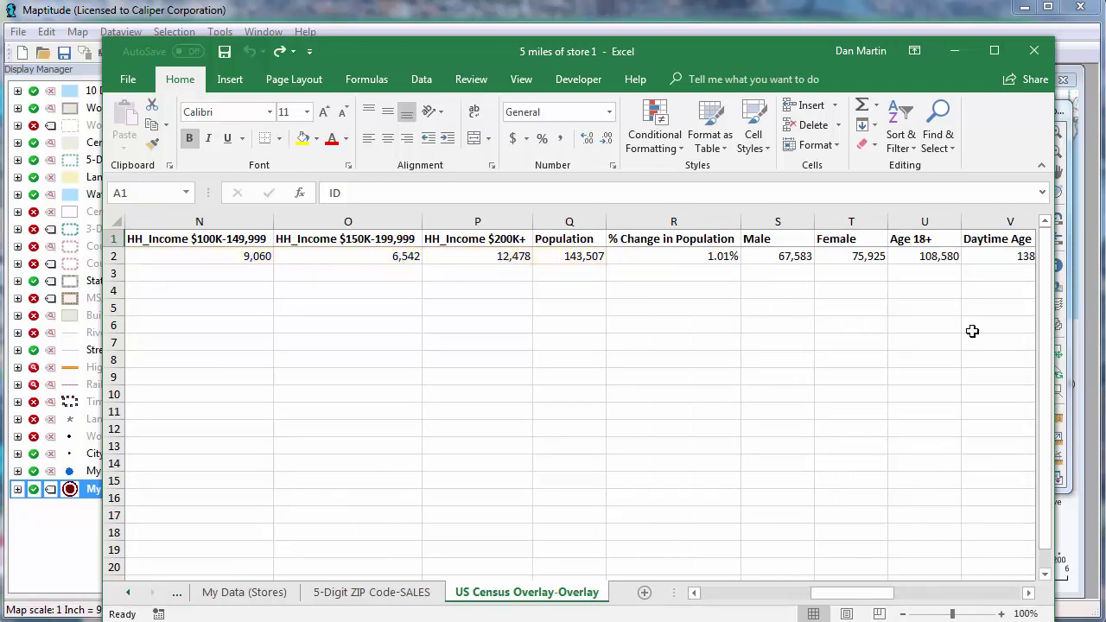
click(1036, 49)
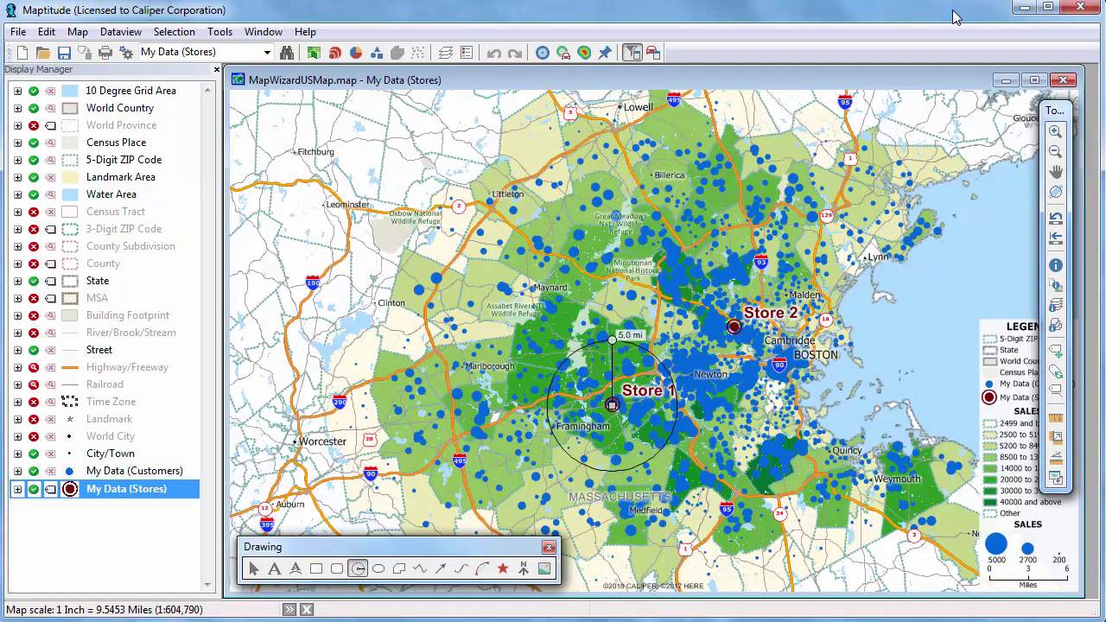
Open a new dataview of the customers layer and bring up its table structure for modification.
right_click(147, 475)
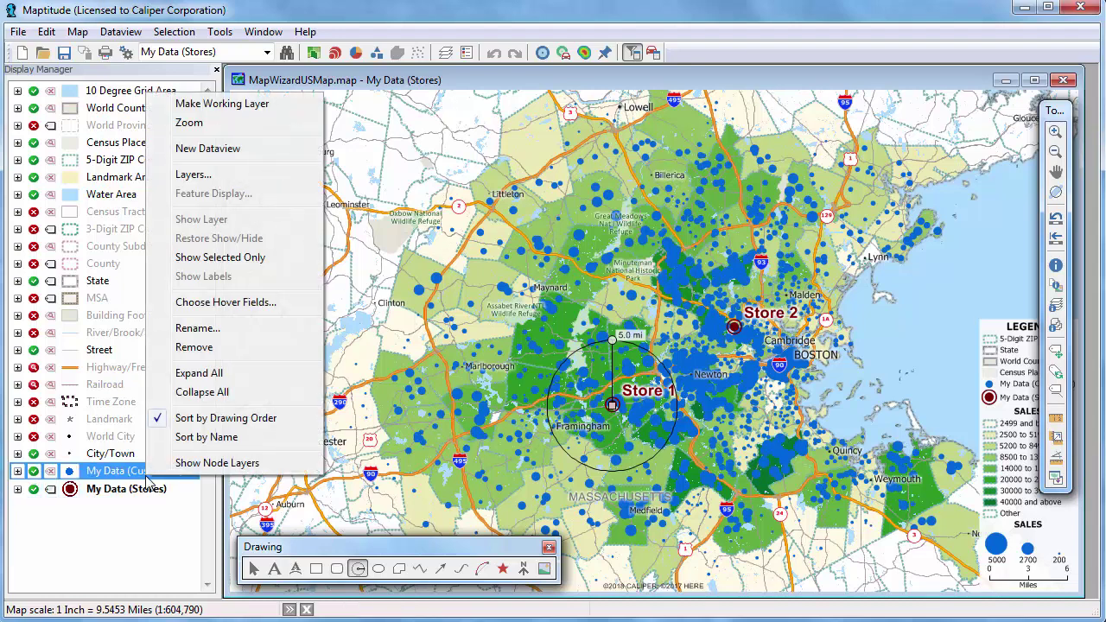
click(208, 149)
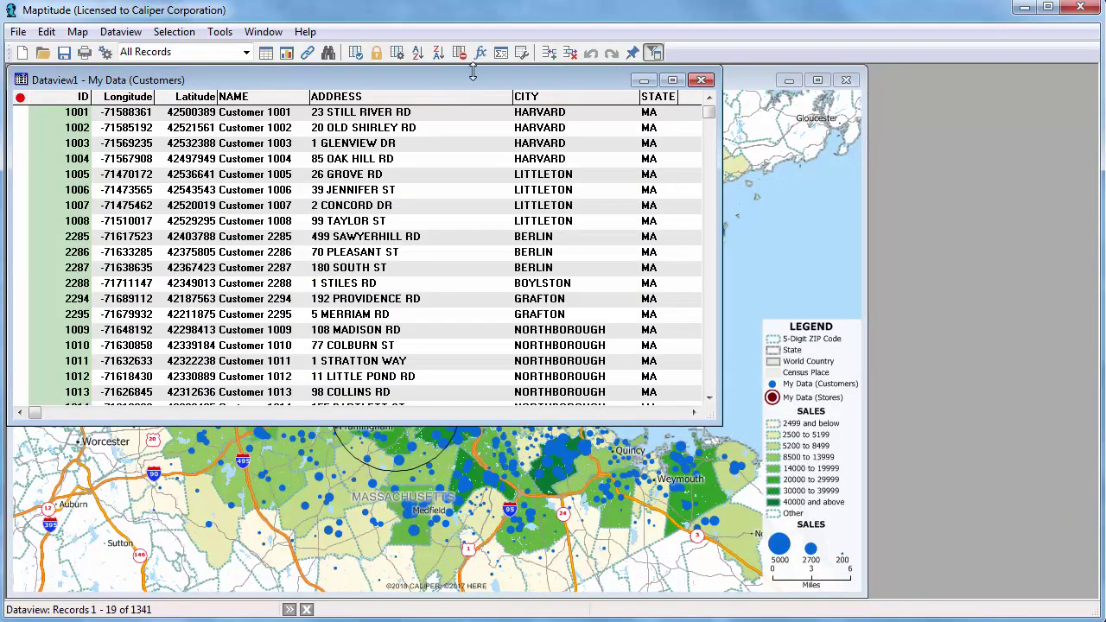
click(522, 53)
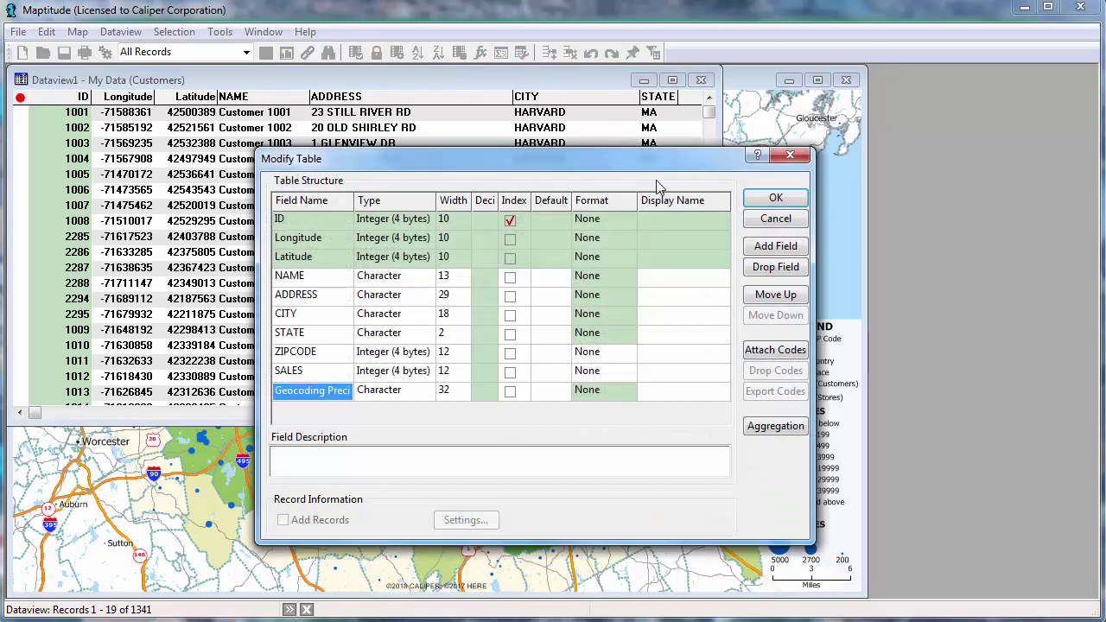
Add two new fields to the customers table, named "Closest Store" and "Distance".
click(761, 253)
click(761, 253)
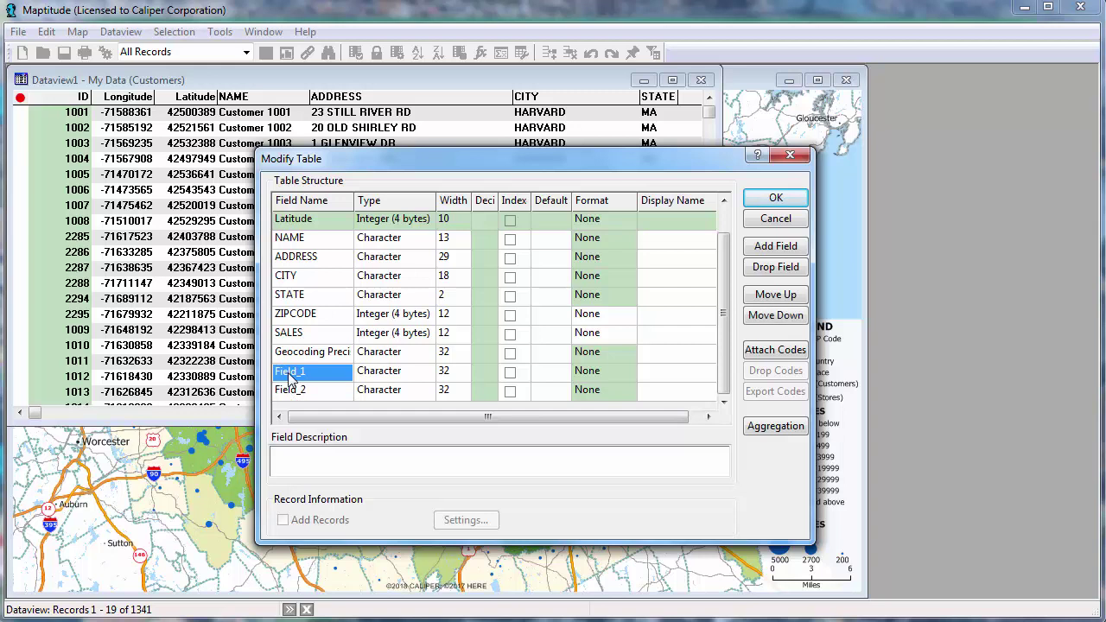
text(Closest Store)
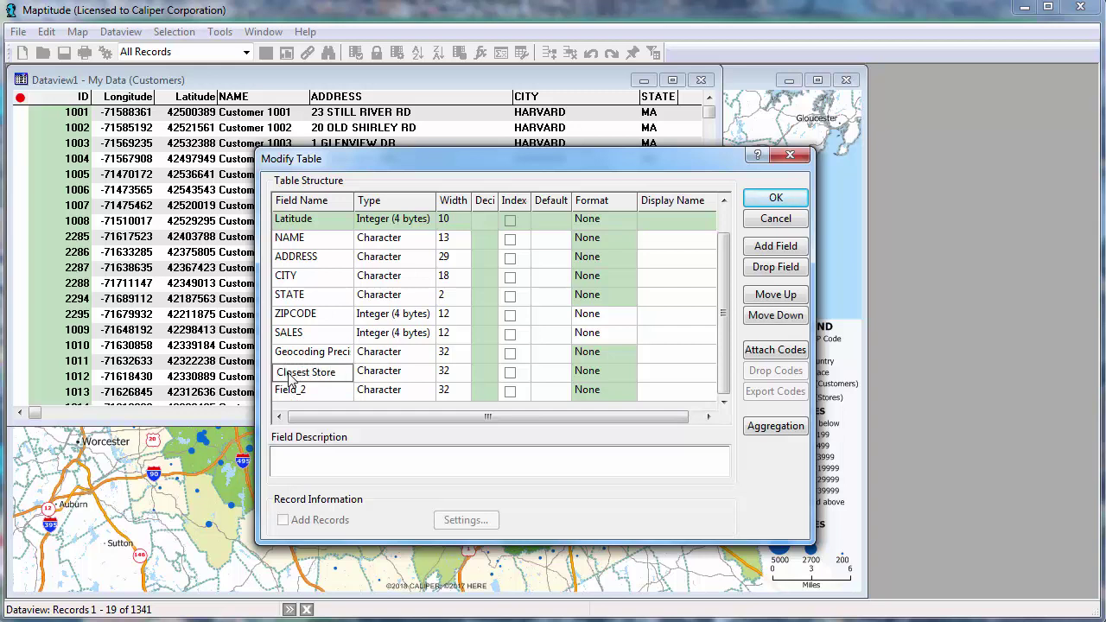
click(308, 391)
text(D)
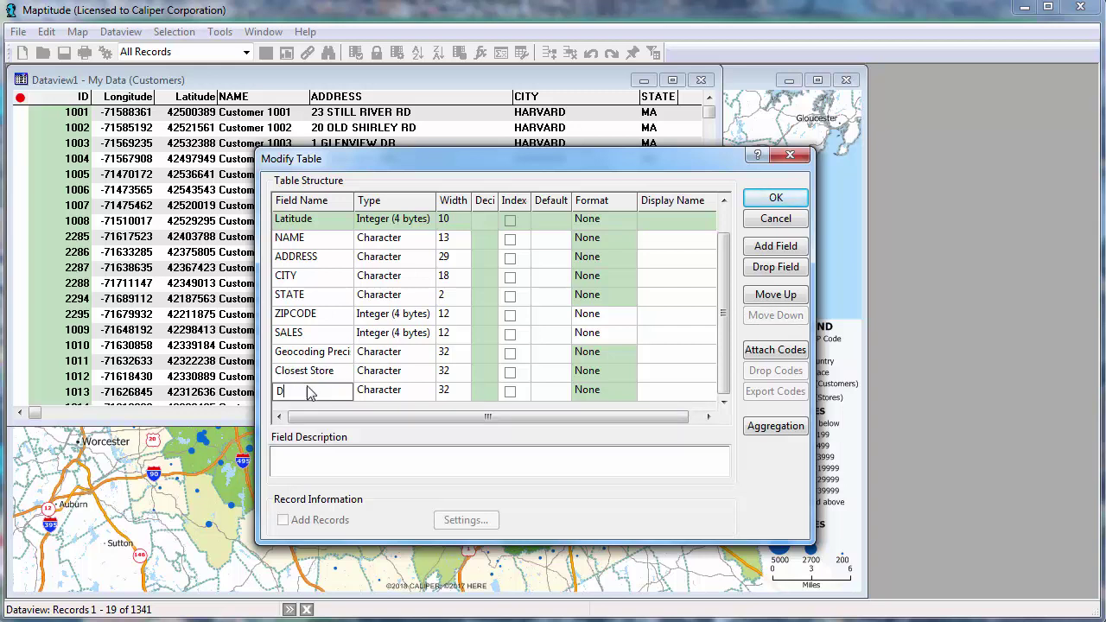
text(istance)
Set the Distance field's type to Real (8 bytes) and apply the modified table structure.
click(378, 393)
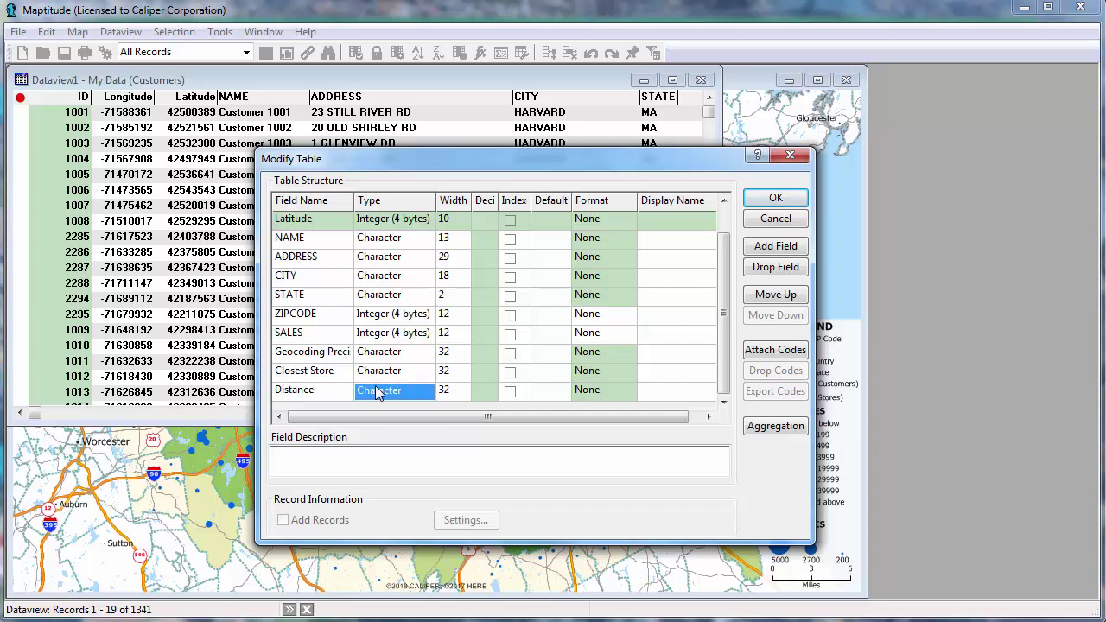
click(378, 393)
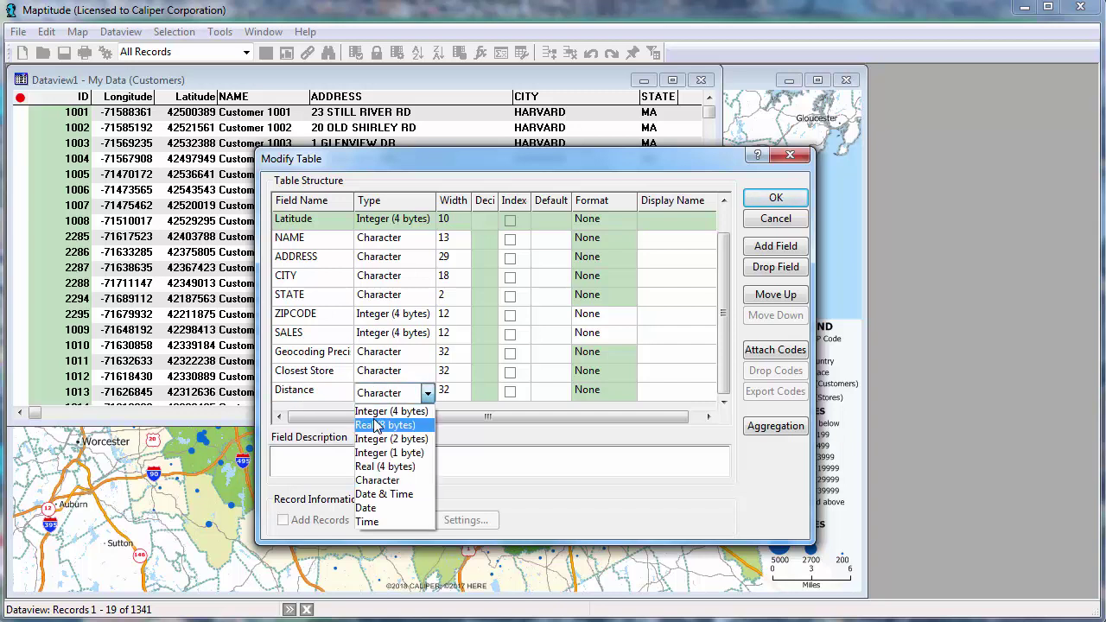
click(373, 419)
click(763, 204)
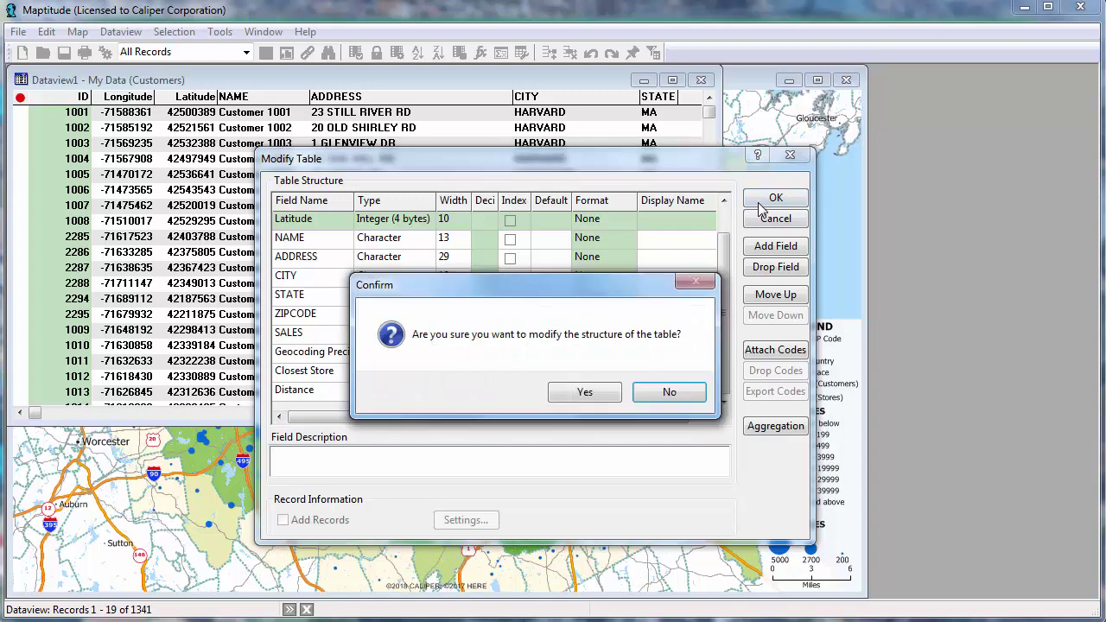
click(569, 389)
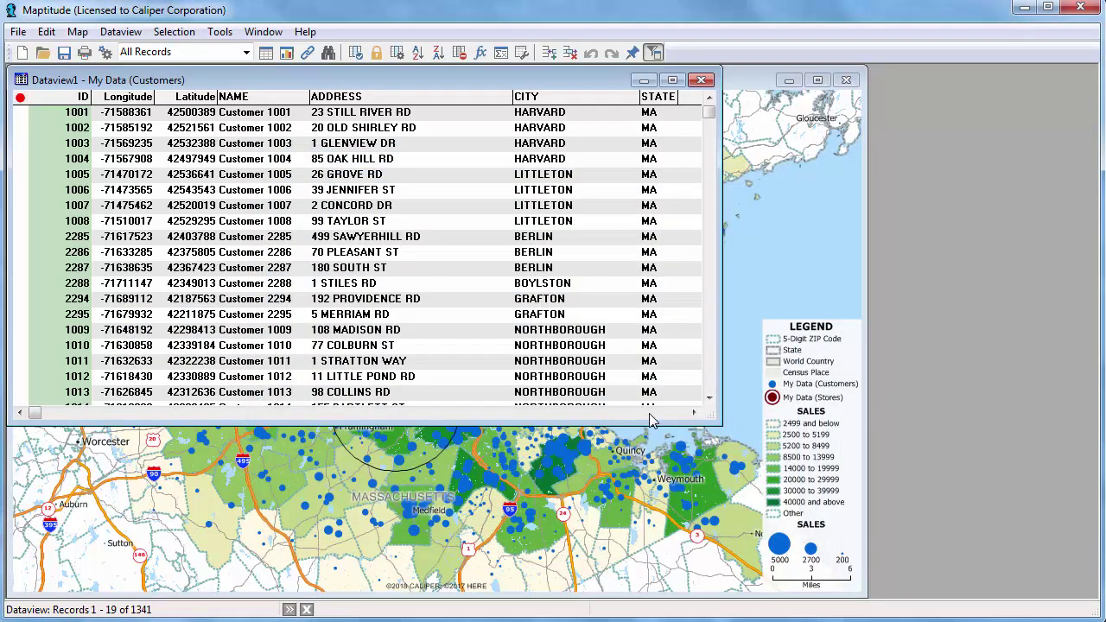
Fill the Closest Store column by tagging it with the NAME field of the My Data (Stores) layer.
click(649, 413)
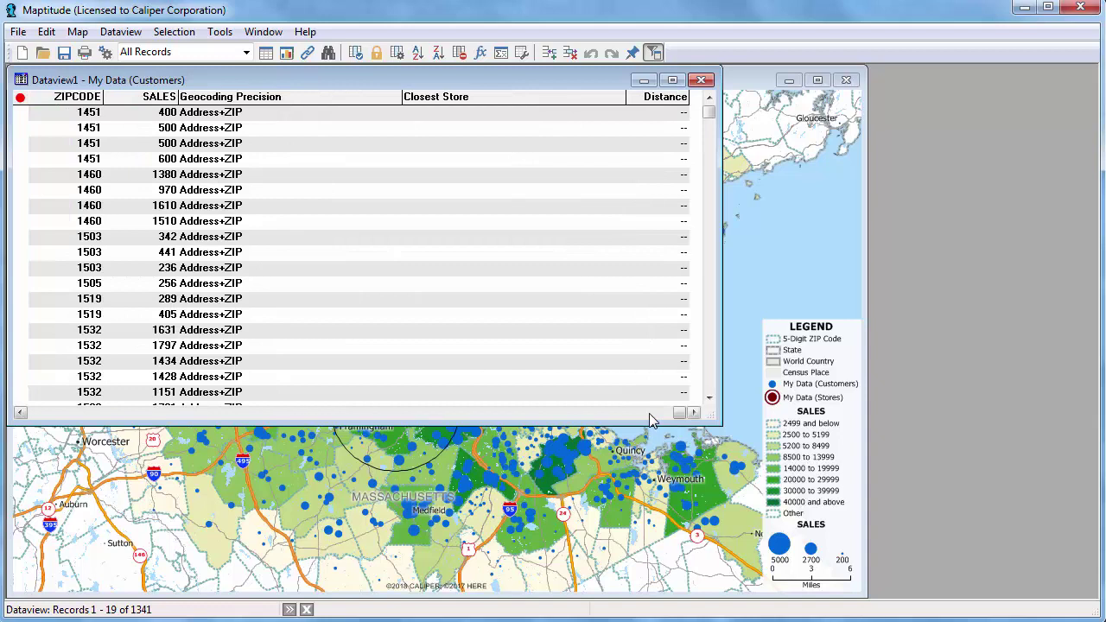
click(545, 103)
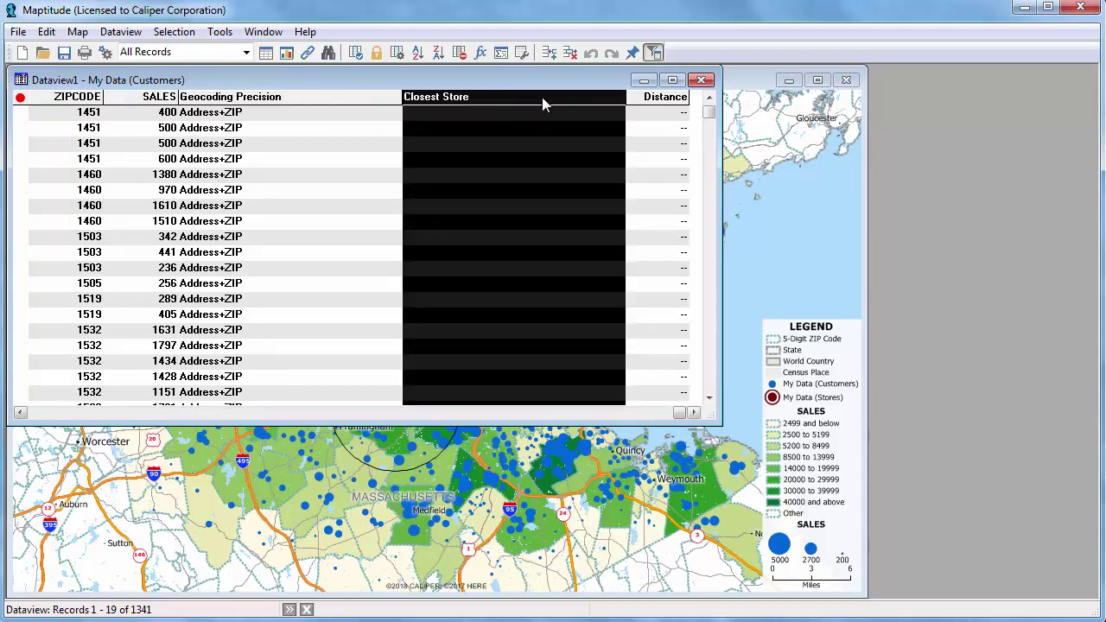
right_click(544, 133)
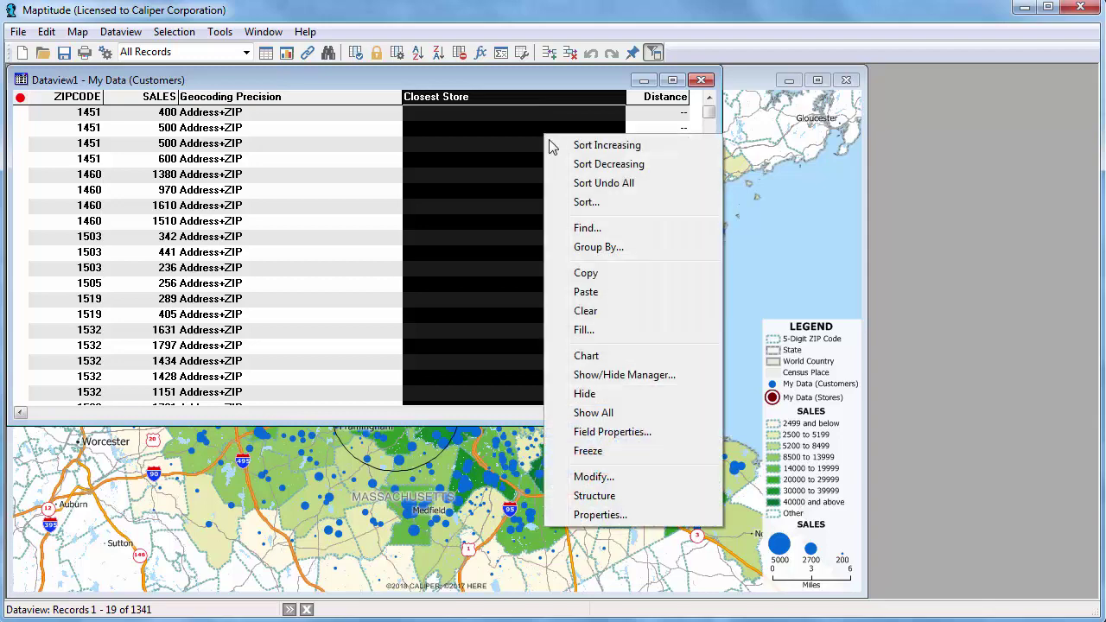
click(588, 331)
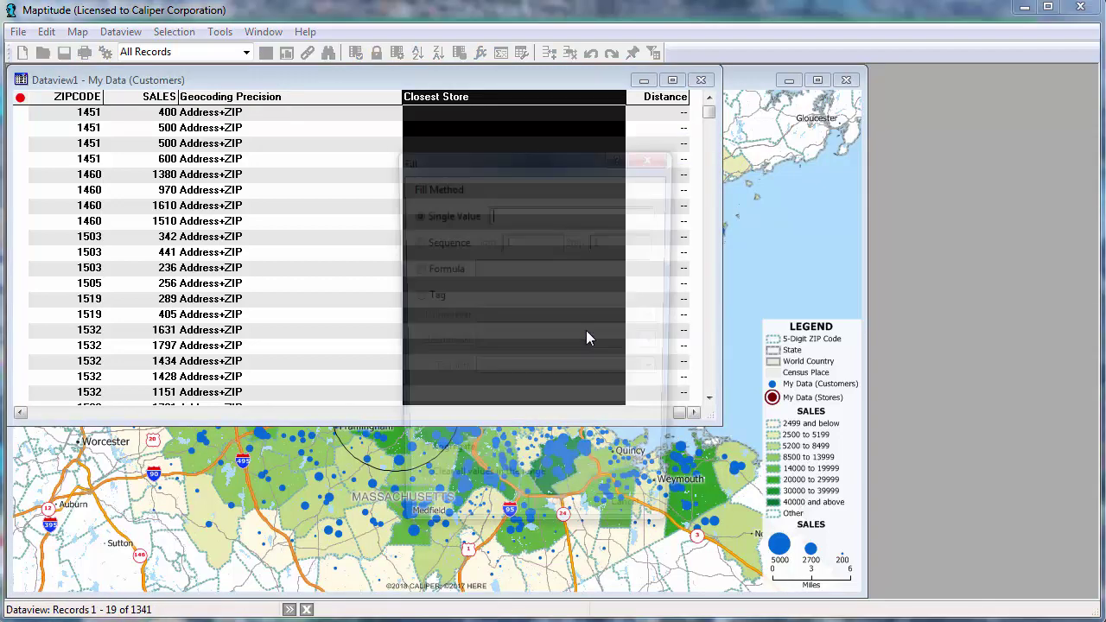
click(435, 299)
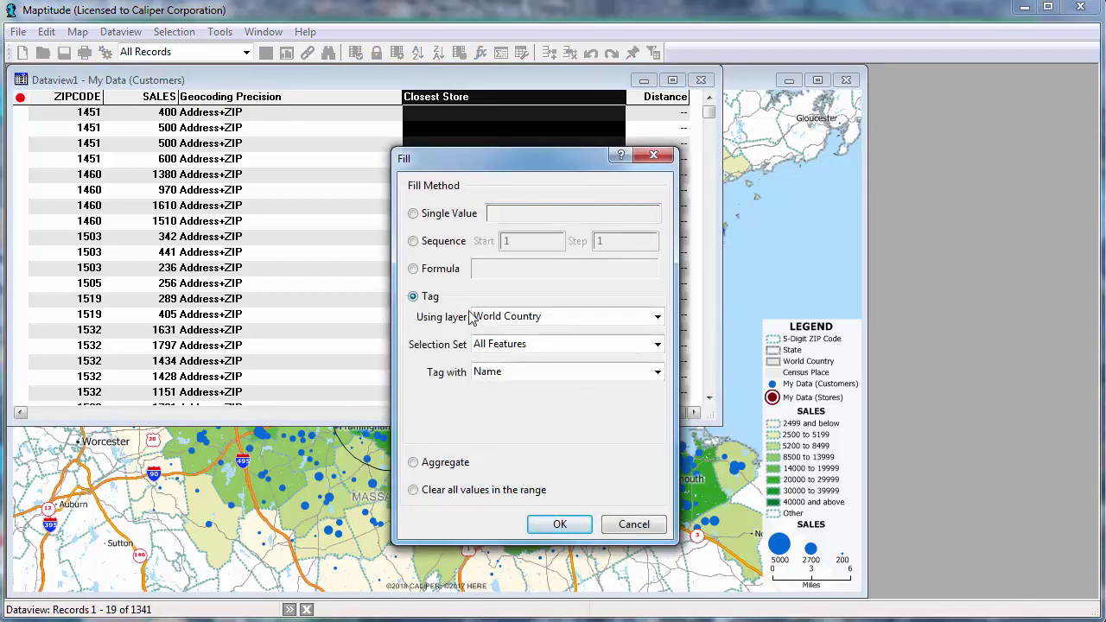
click(504, 325)
scroll(515, 518, down, 2)
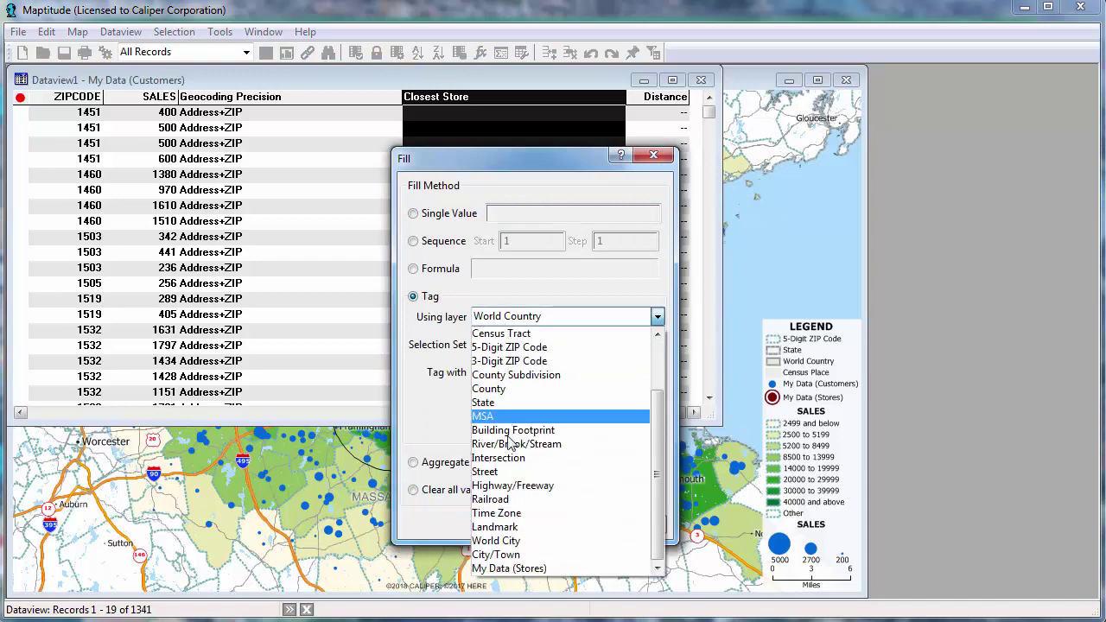
click(517, 570)
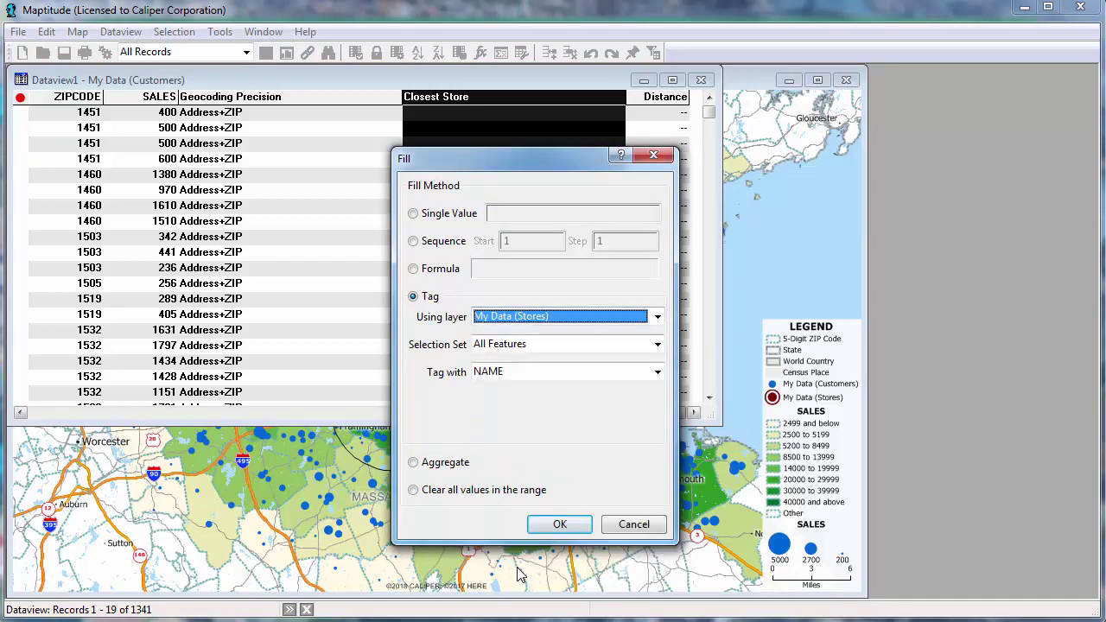
click(560, 523)
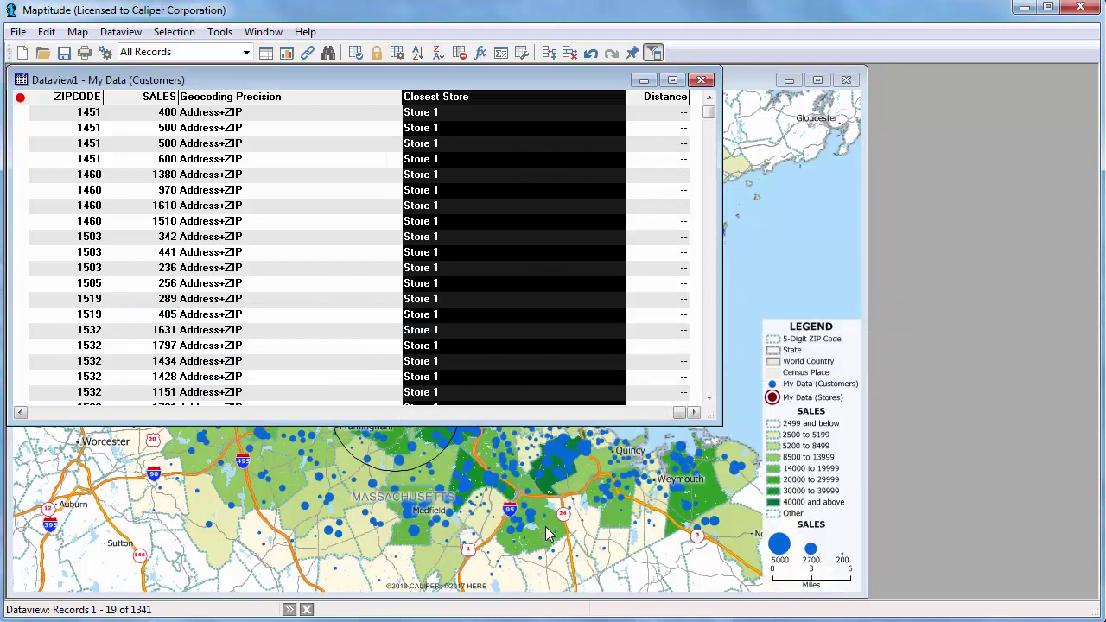
Fill the Distance column by tagging it with Distance to Feature from the My Data (Stores) layer.
click(657, 102)
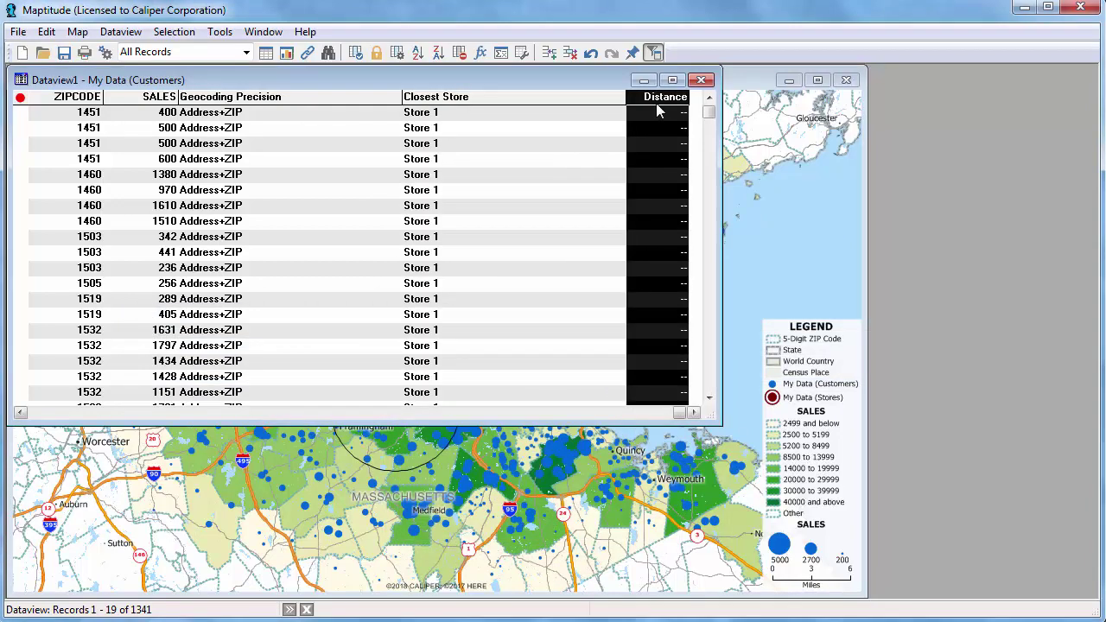
right_click(657, 110)
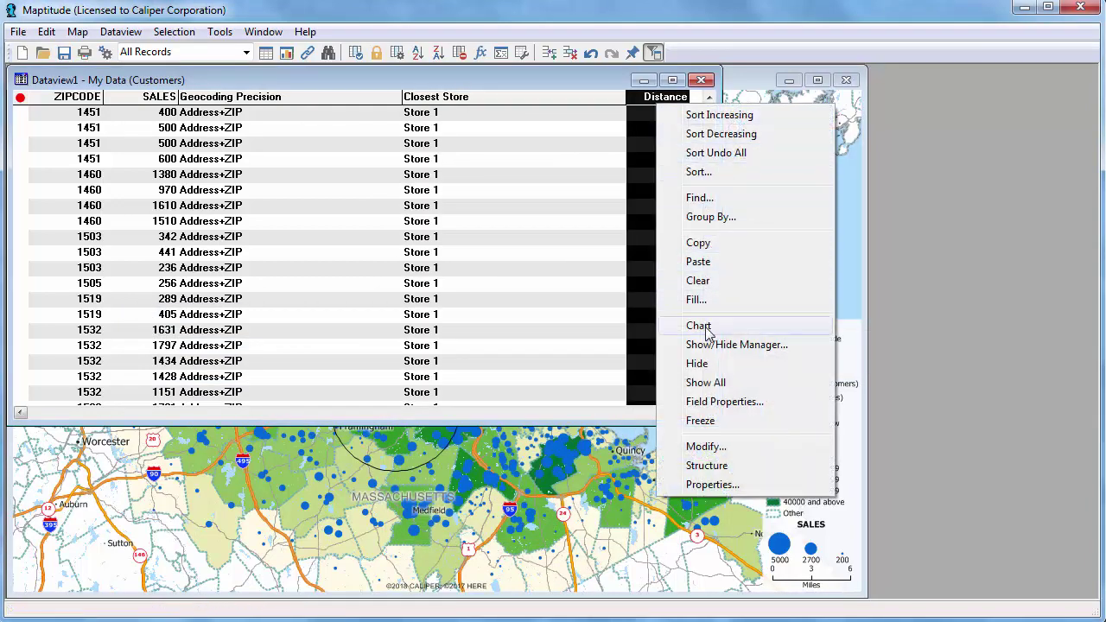
click(697, 299)
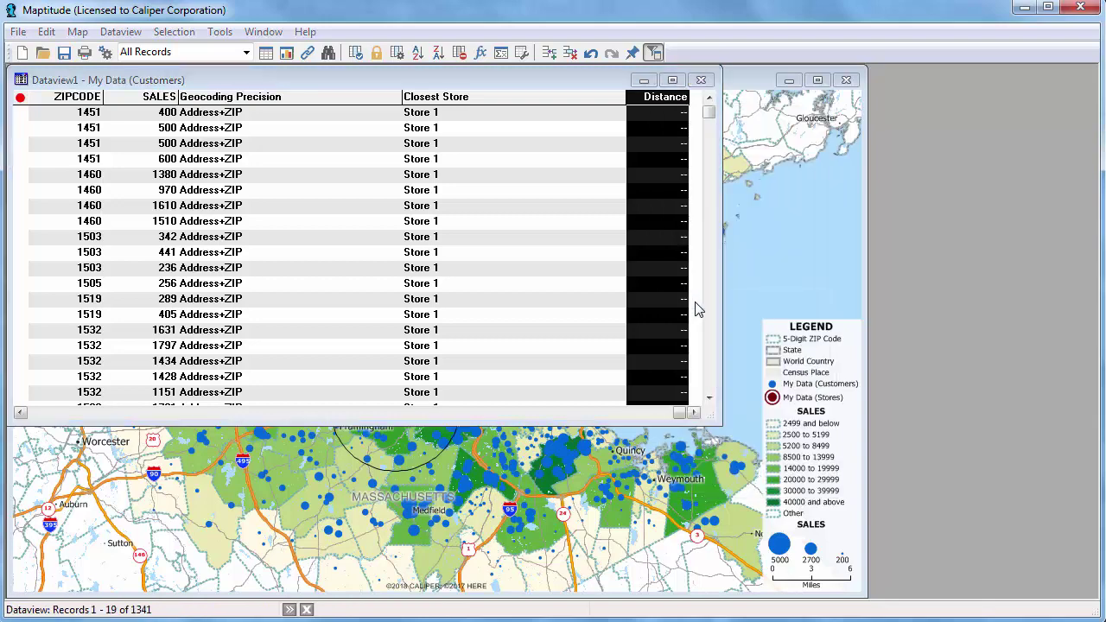
click(413, 296)
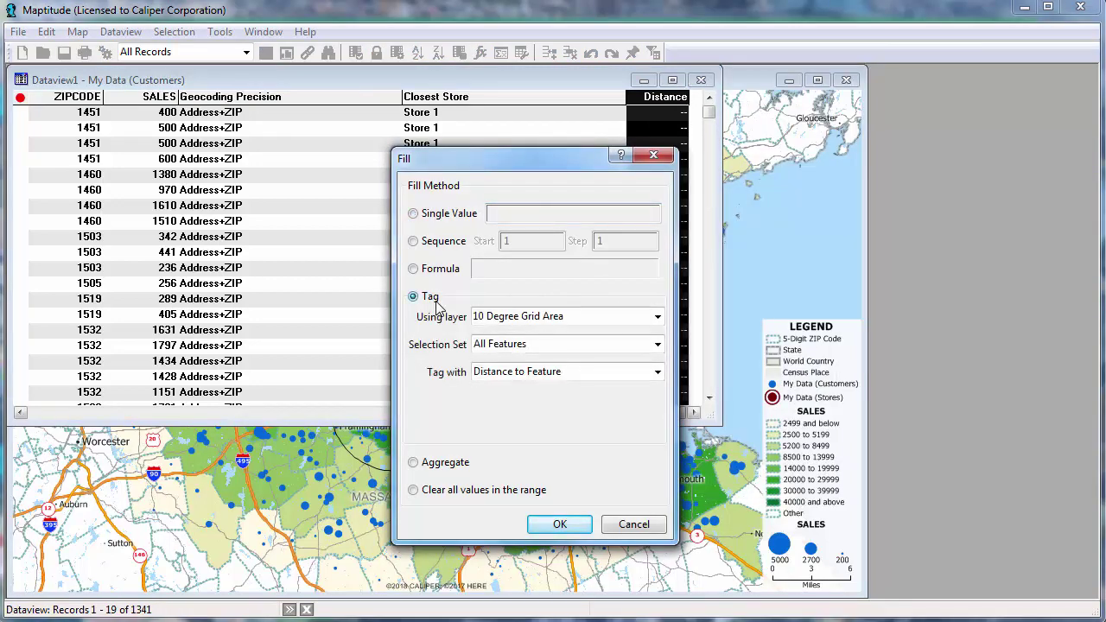
click(482, 316)
scroll(493, 333, down, 3)
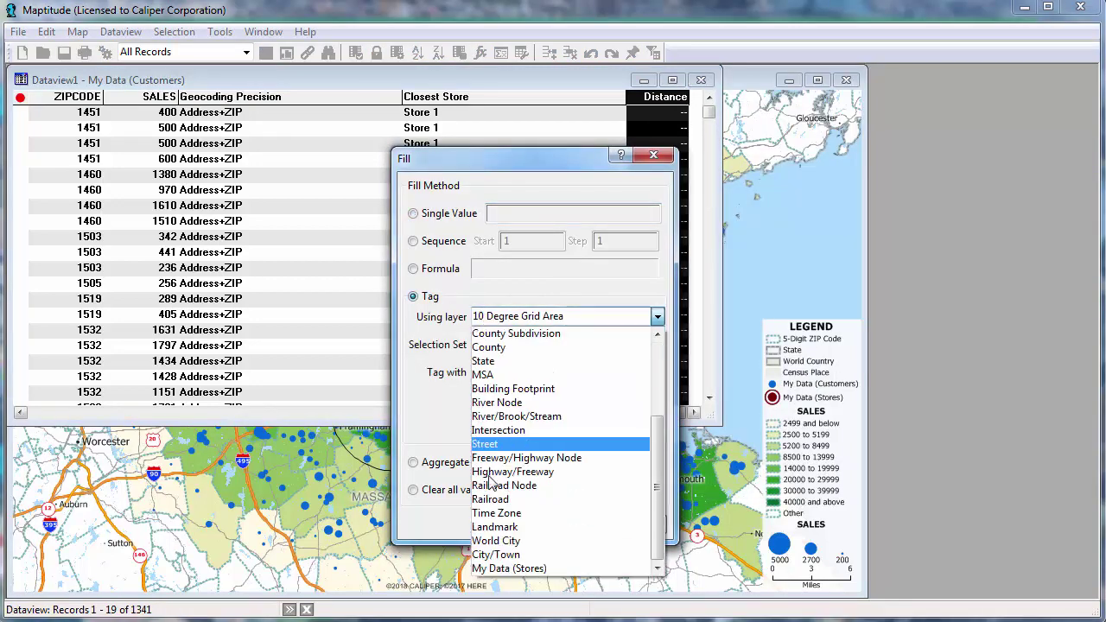
click(503, 569)
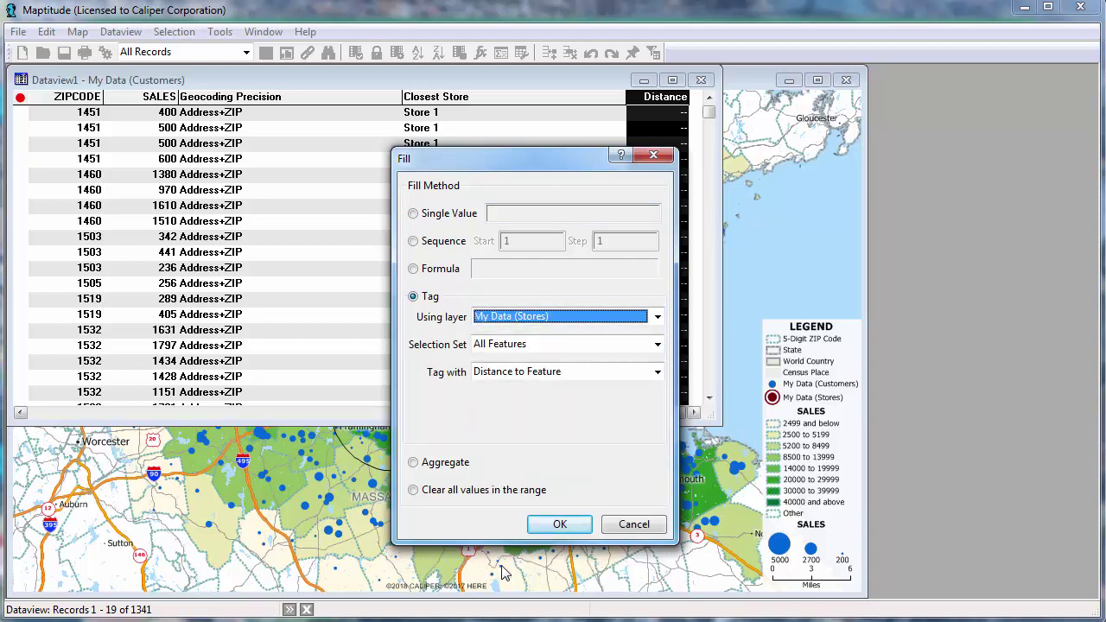
click(560, 524)
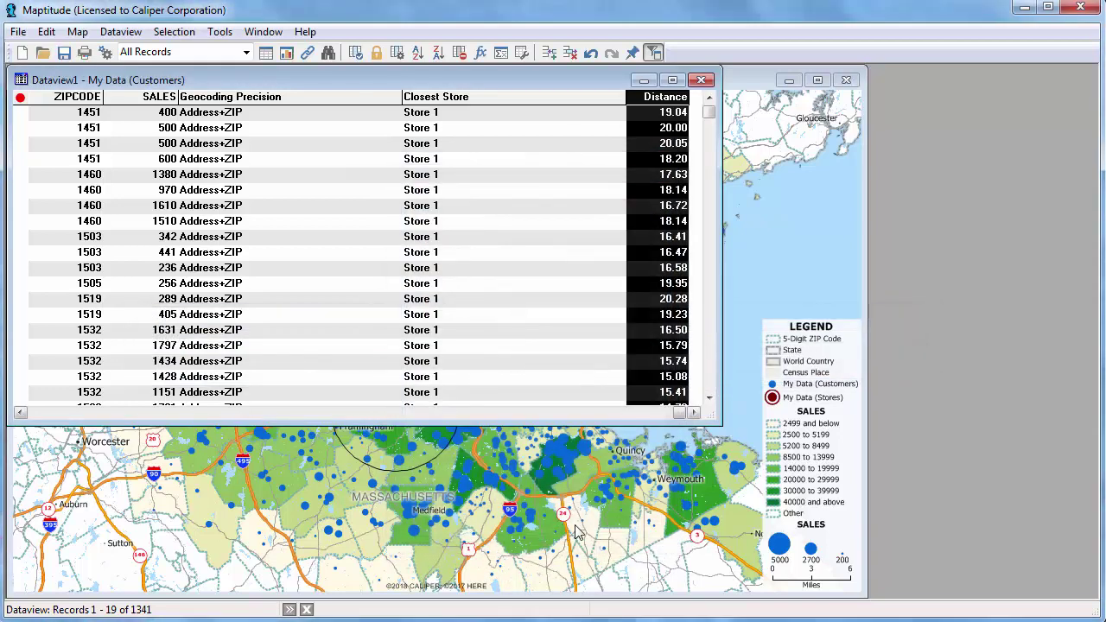
Examine the Closest Store and Distance values further down the customer records.
click(709, 390)
click(709, 391)
click(709, 391)
click(709, 391)
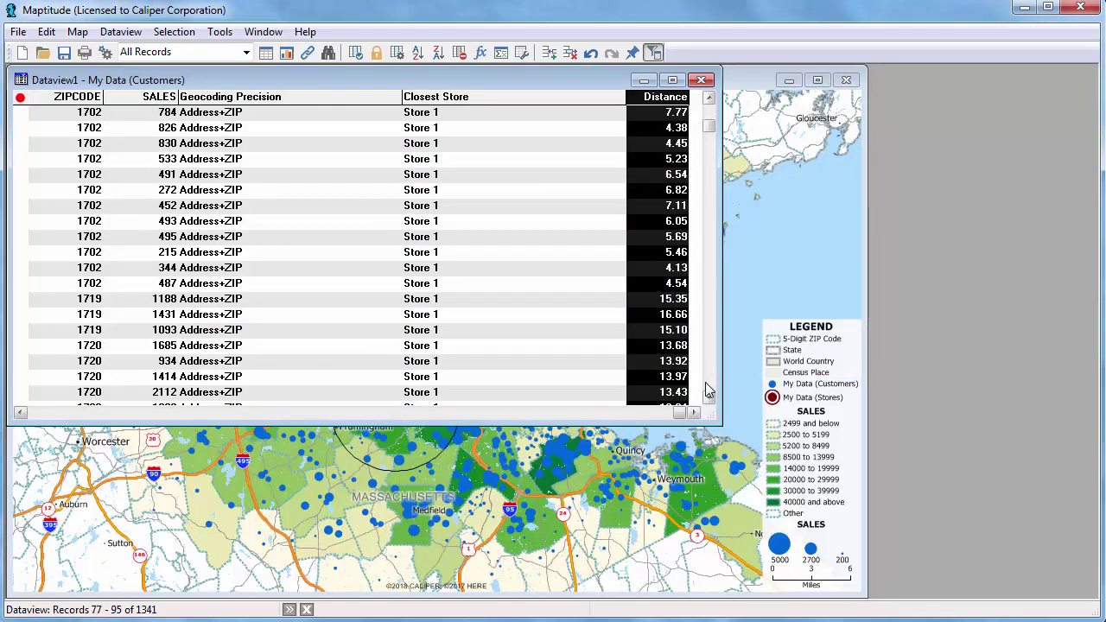
click(709, 391)
click(709, 391)
click(709, 390)
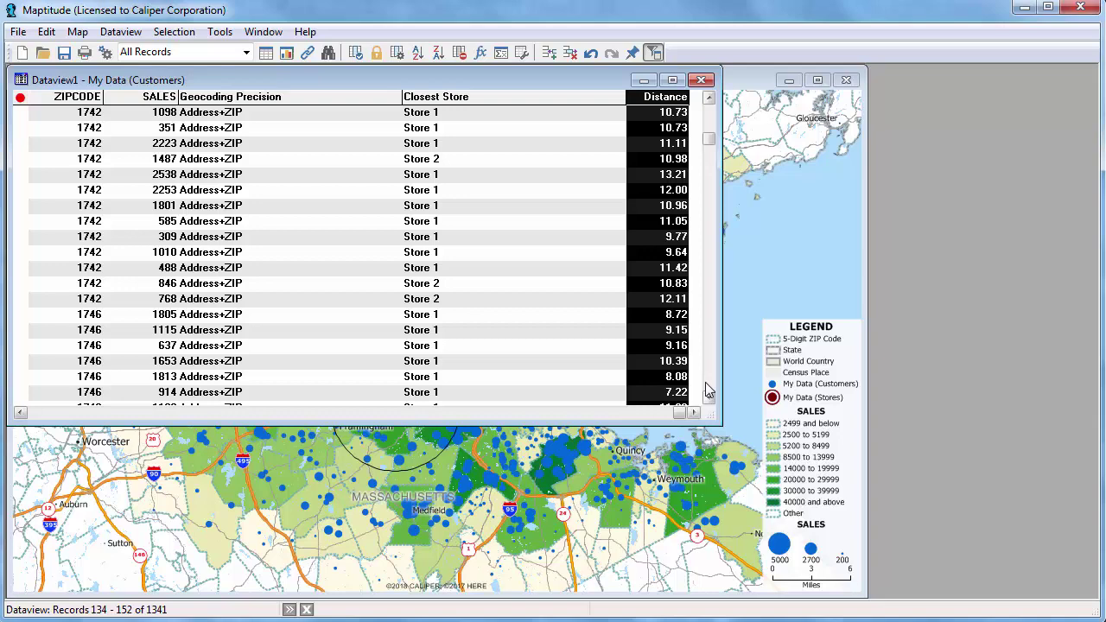
Save the customers dataview as an Excel Worksheet (*.xlsx) named "My Data (Customers)" and close the dataview.
click(18, 35)
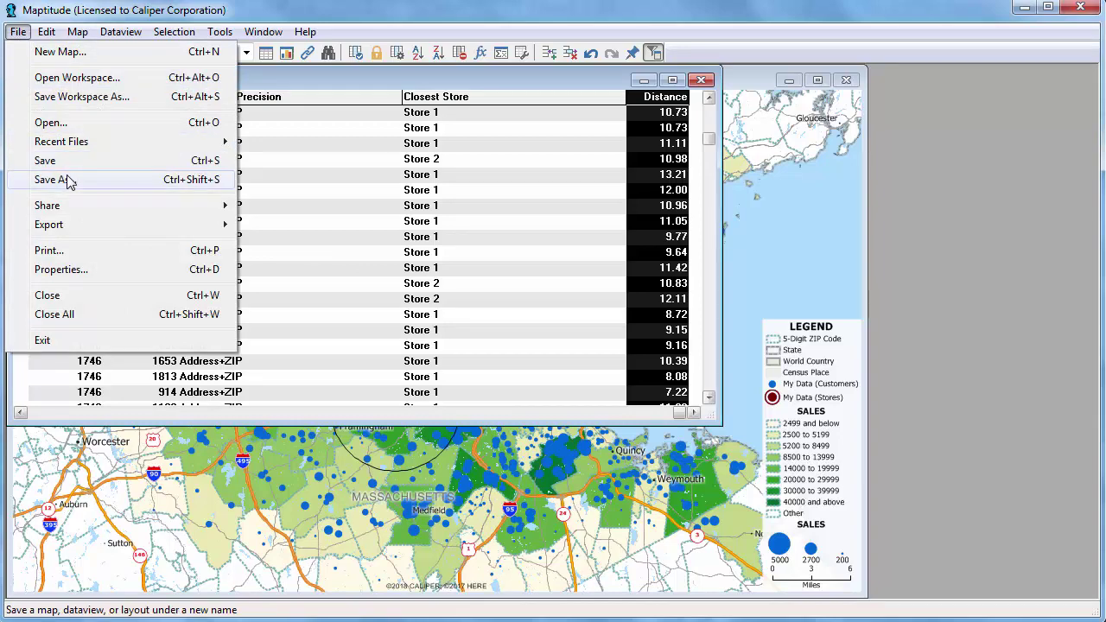
click(69, 180)
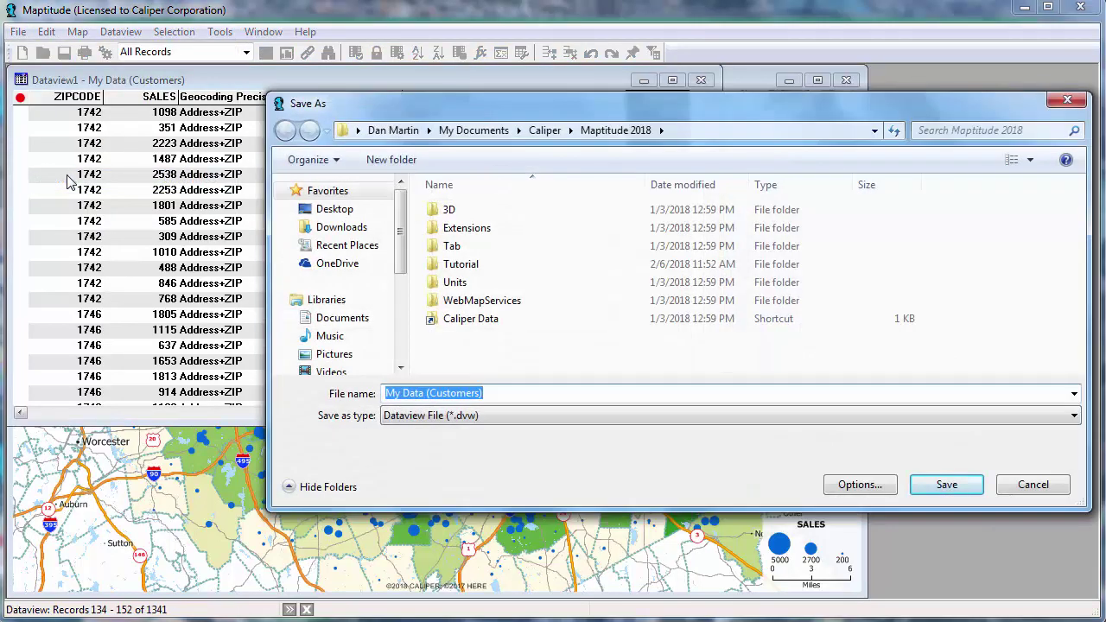
click(418, 418)
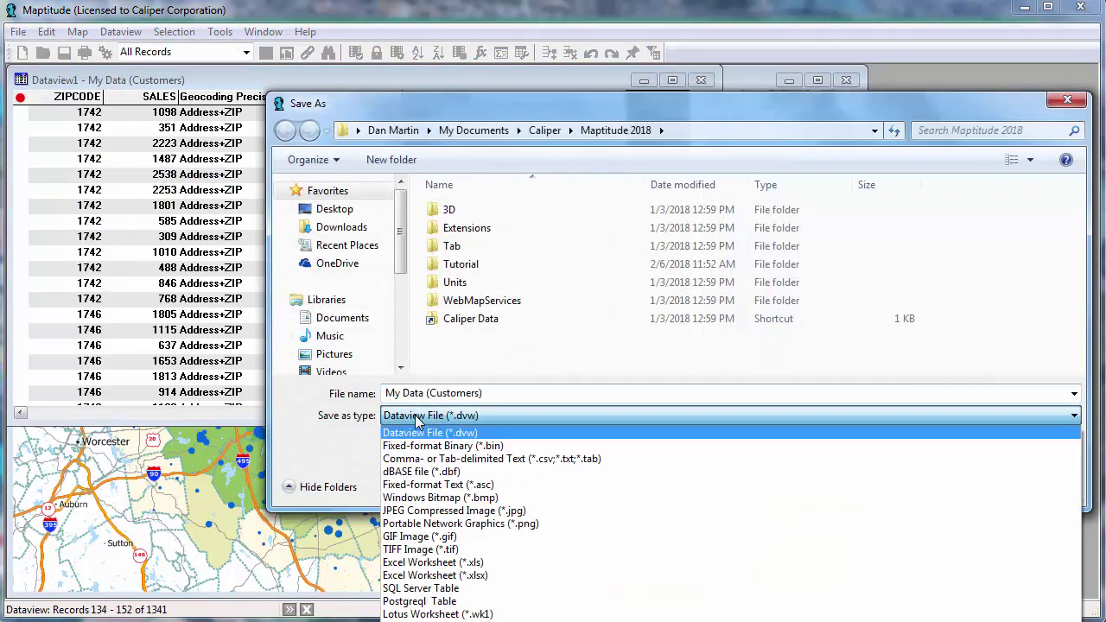
click(441, 575)
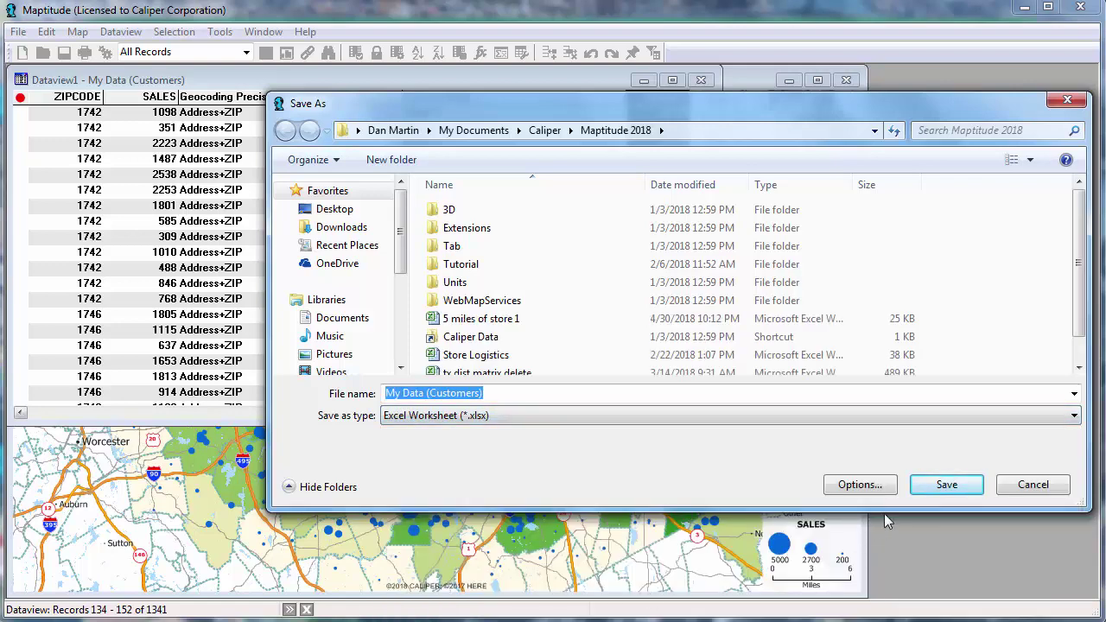
click(941, 487)
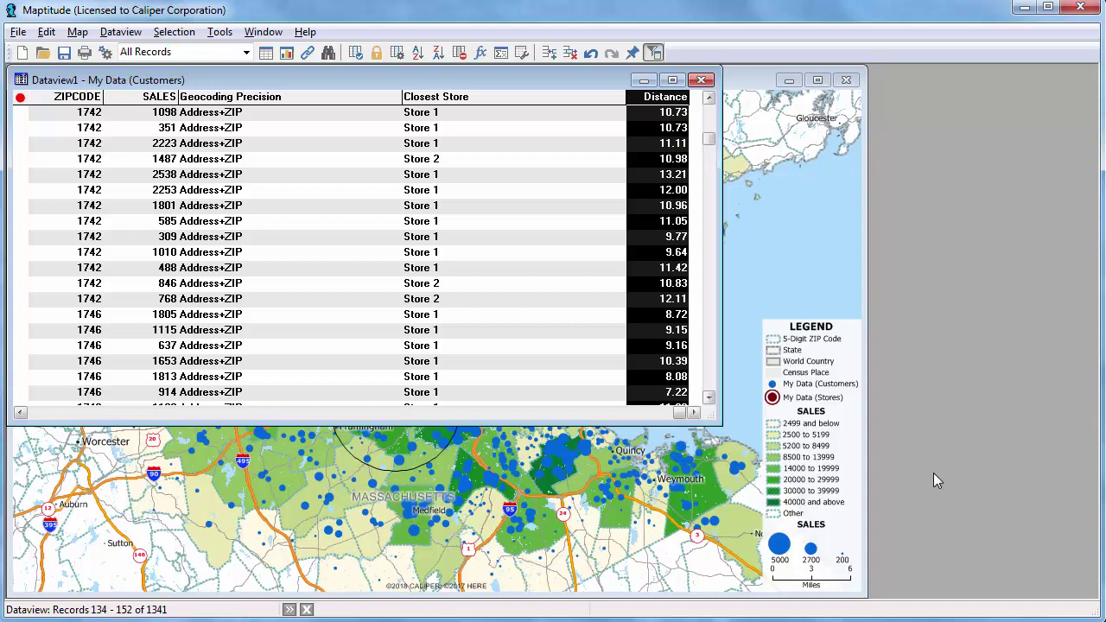
click(702, 80)
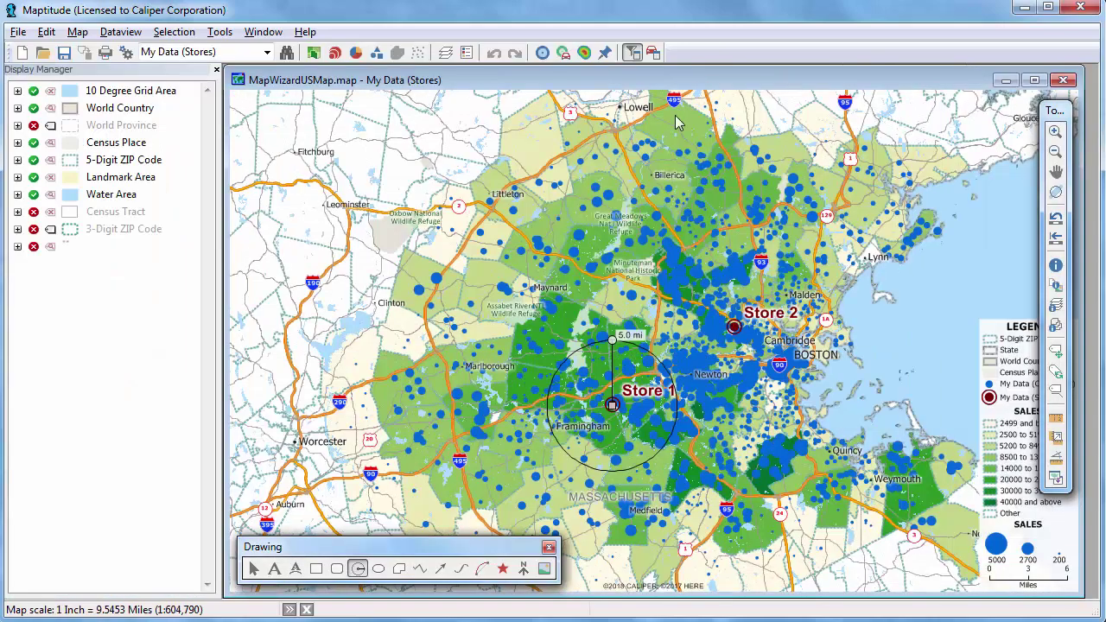
Delete the 5-mile circle drawn around Store 1 from the map.
right_click(654, 382)
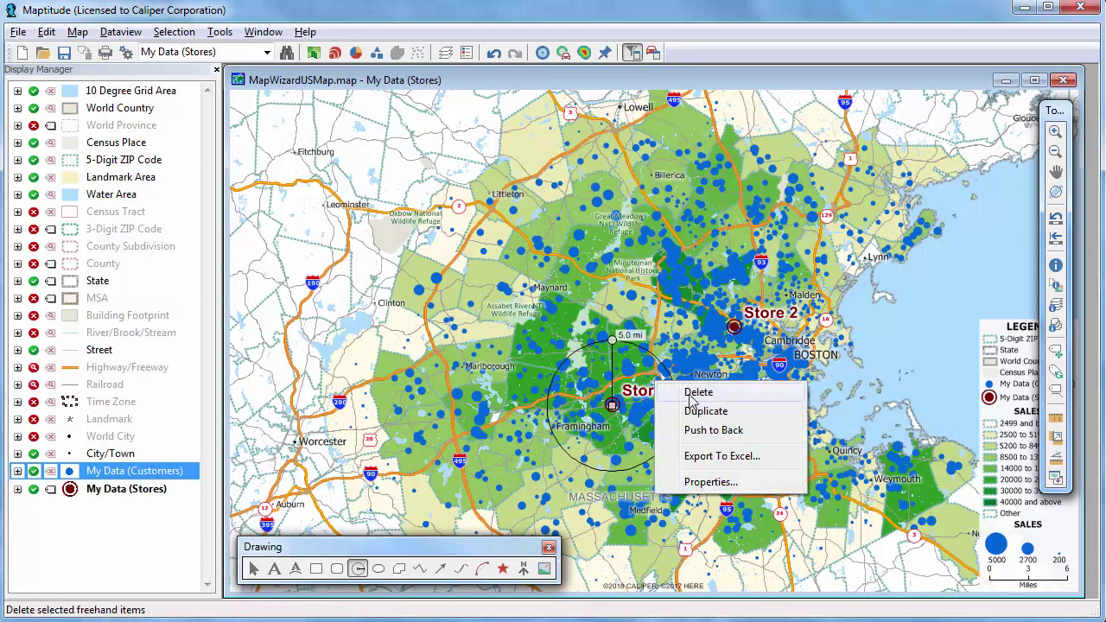
click(699, 392)
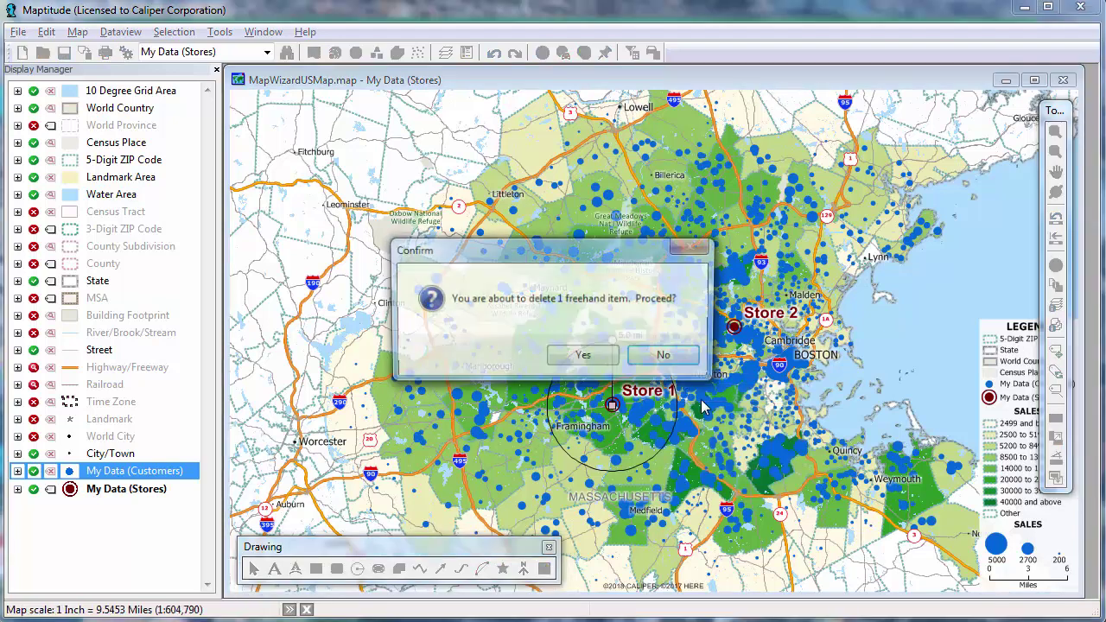
click(585, 356)
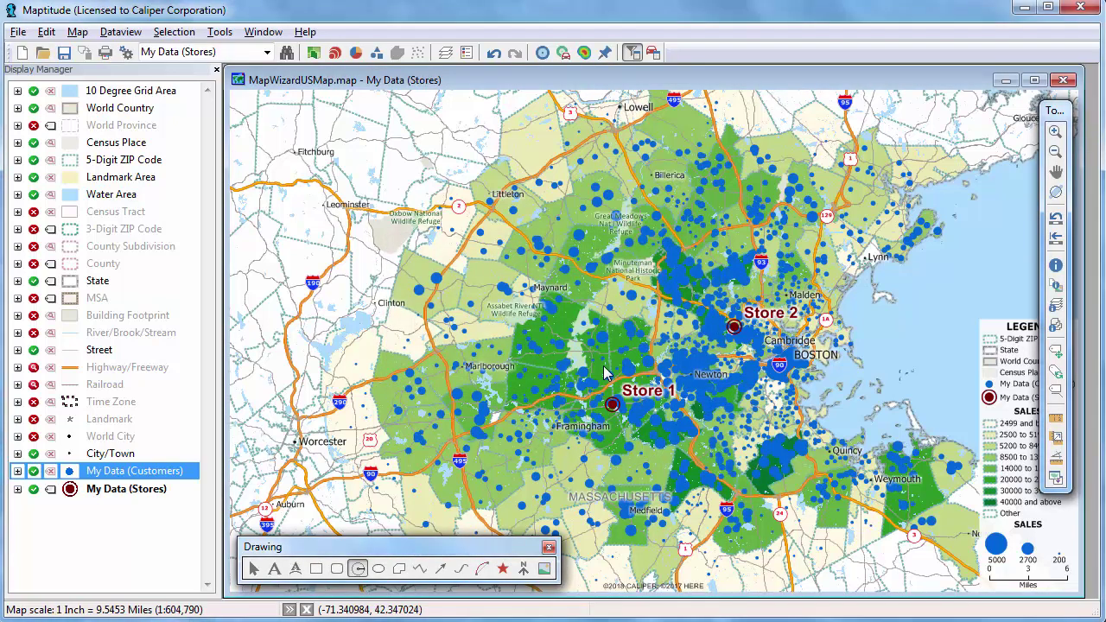
Set up separate 5-mile buffers around all features in My Data (Stores), named from NAME, with demographics calculated.
click(542, 53)
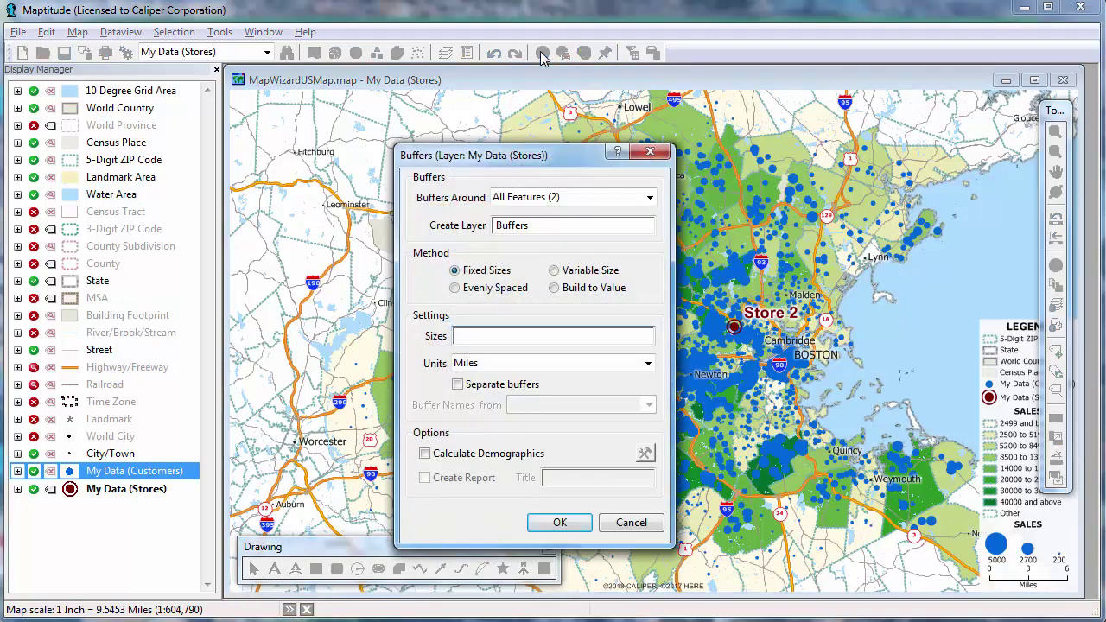
click(497, 340)
text(5)
click(460, 391)
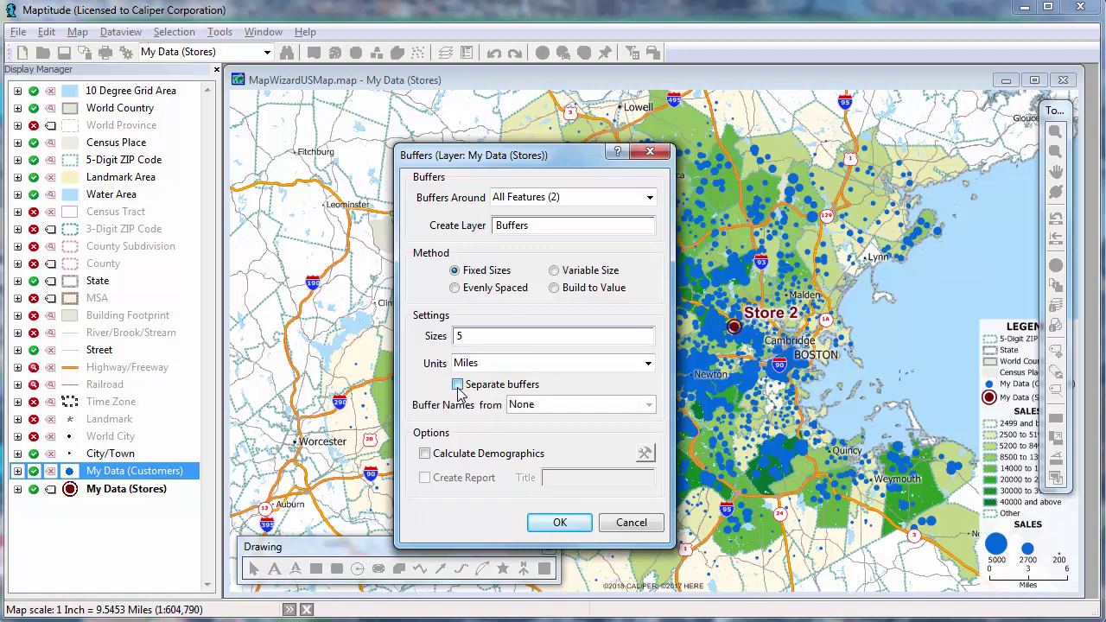
click(522, 406)
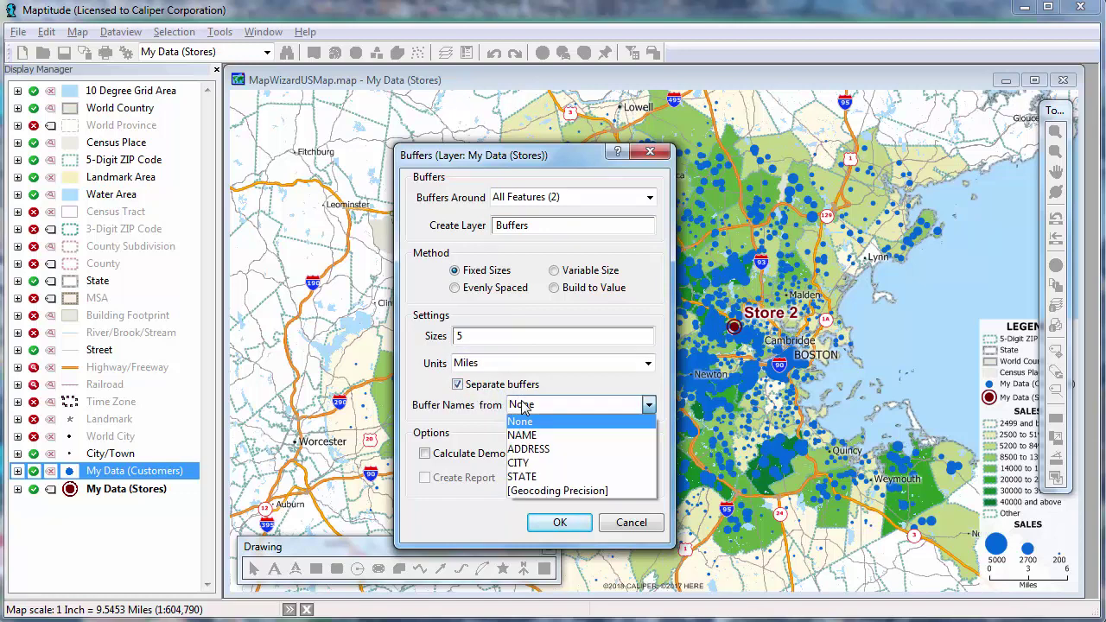
click(531, 436)
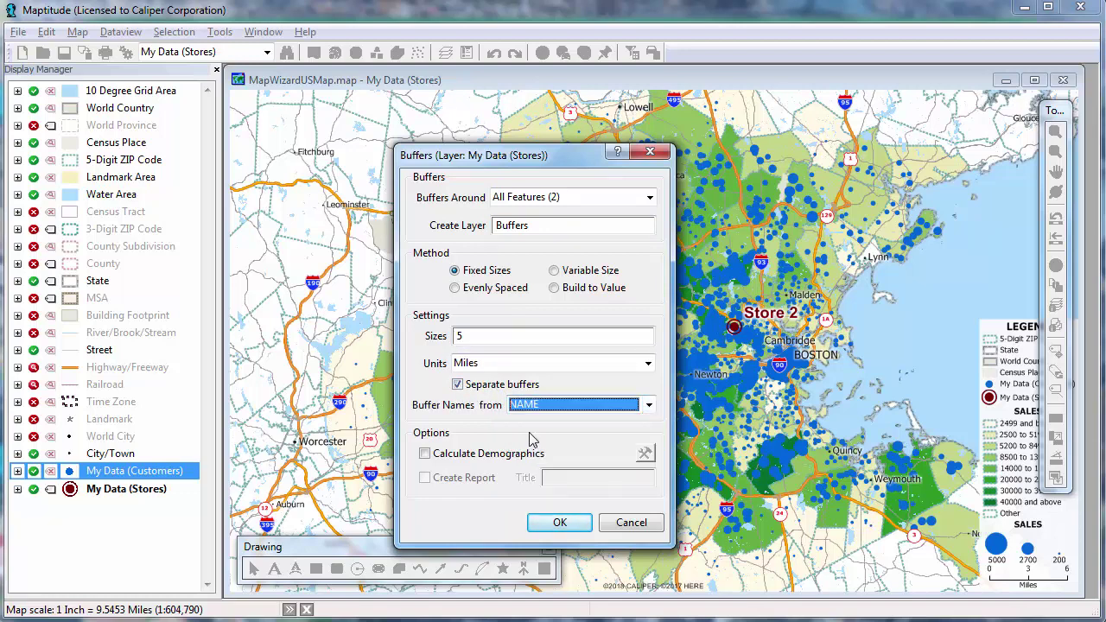
click(506, 459)
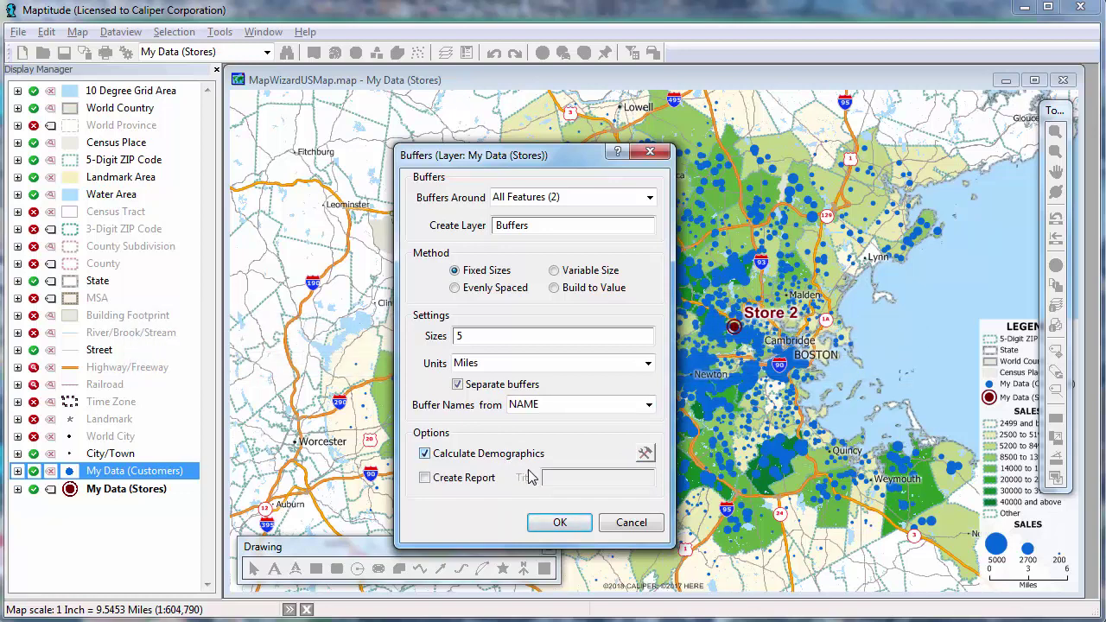
Generate the buffers as a geographic file named "Buffers" and close the Buffers and Counts dataview without saving it.
click(560, 522)
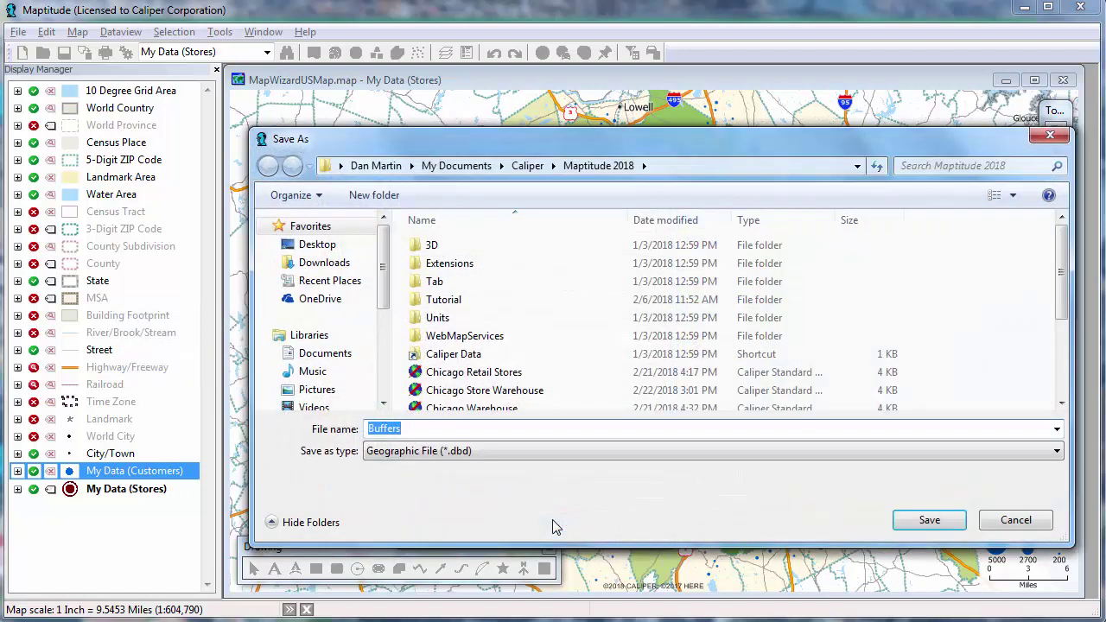
click(912, 522)
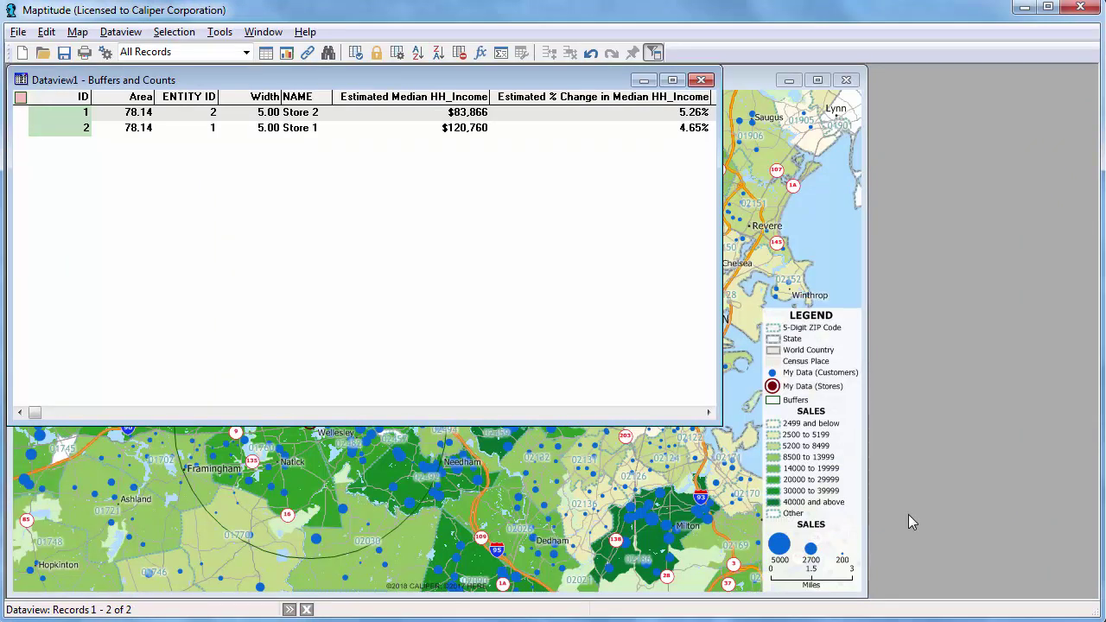
click(701, 82)
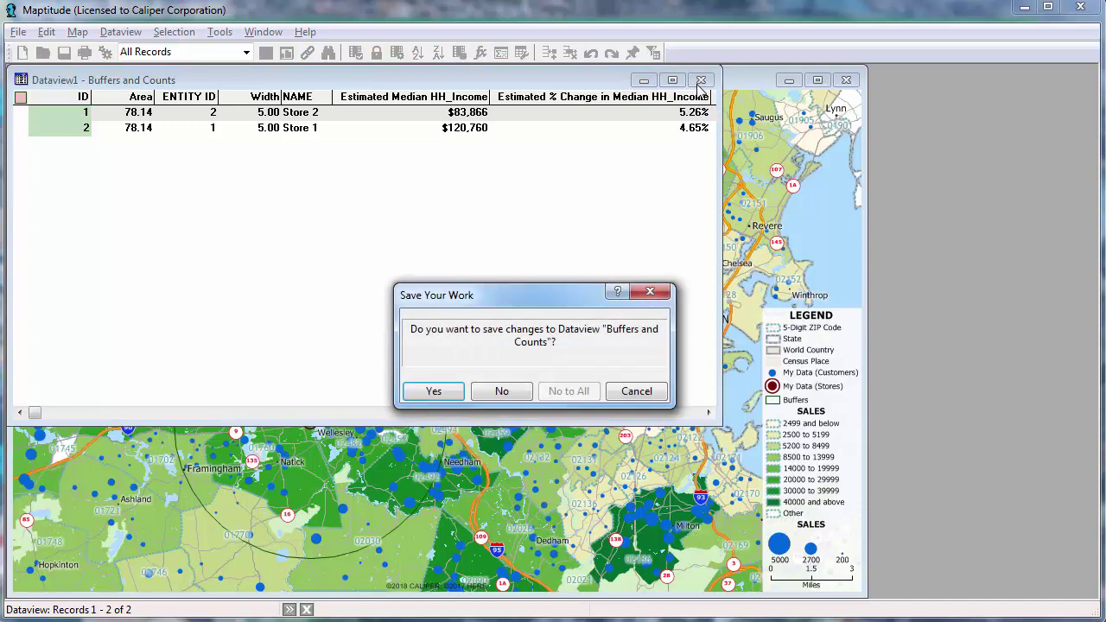
click(500, 392)
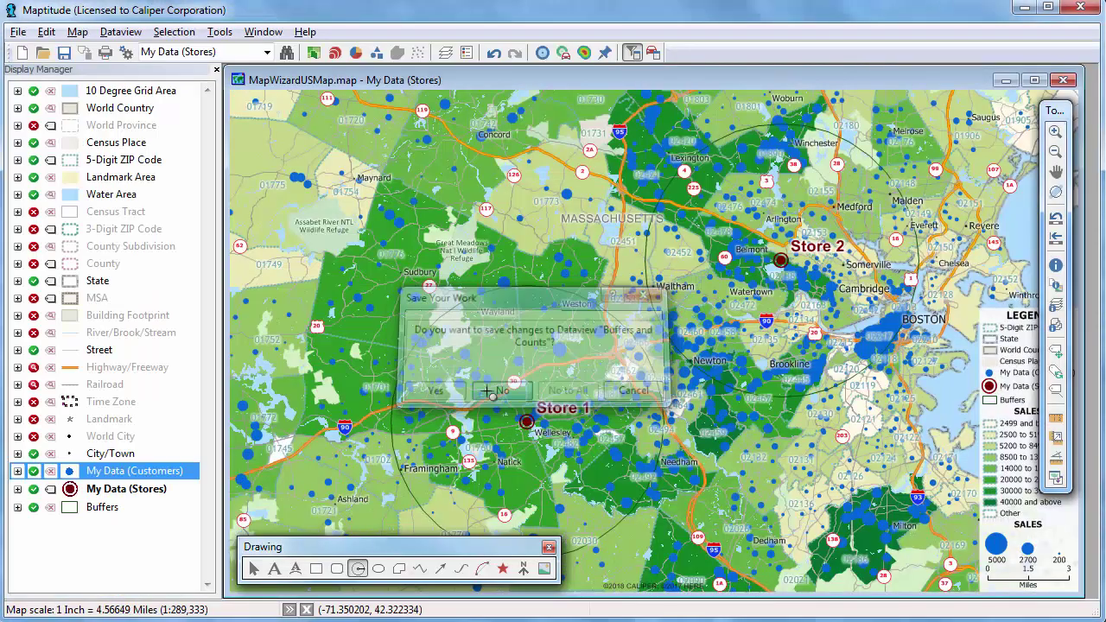
Make Buffers the working layer and export its data to an Excel Worksheet (*.xlsx) named "store buffers".
right_click(90, 507)
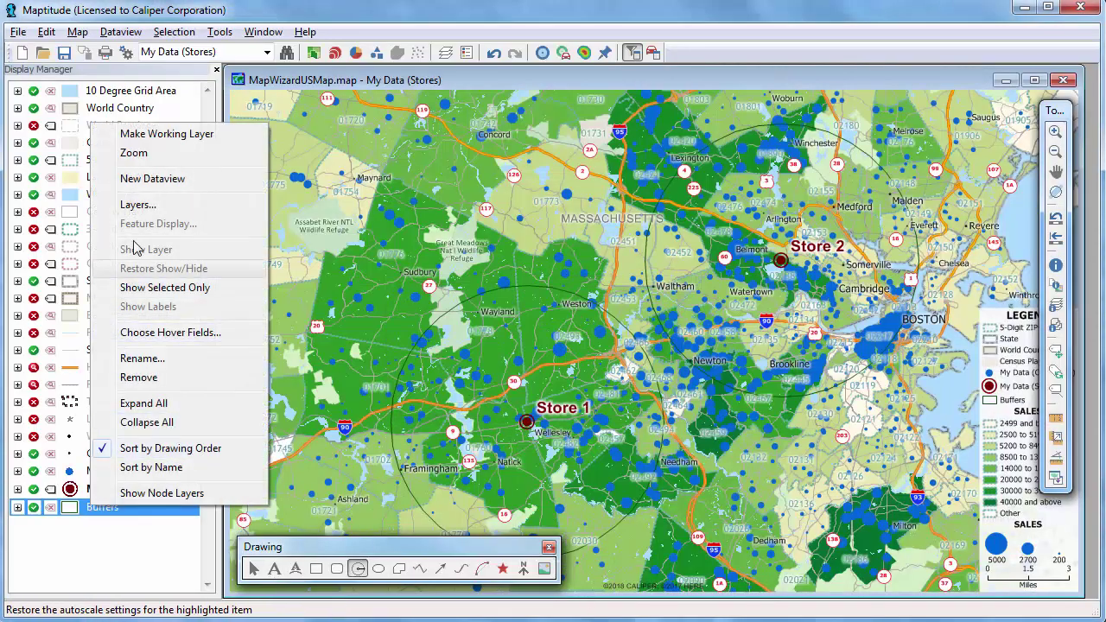
click(143, 135)
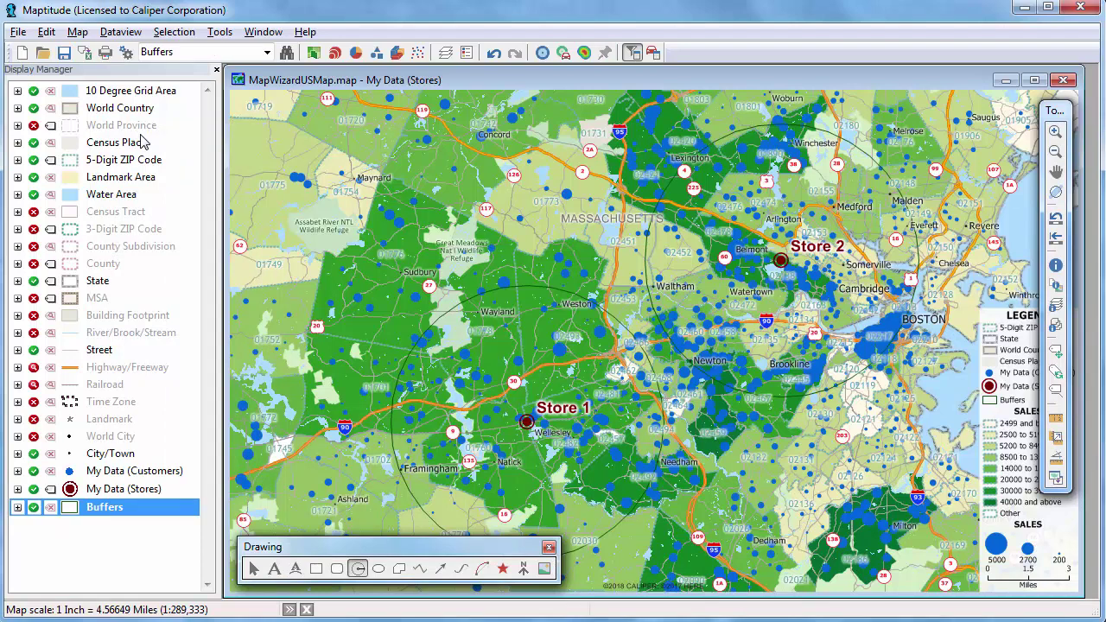
click(85, 54)
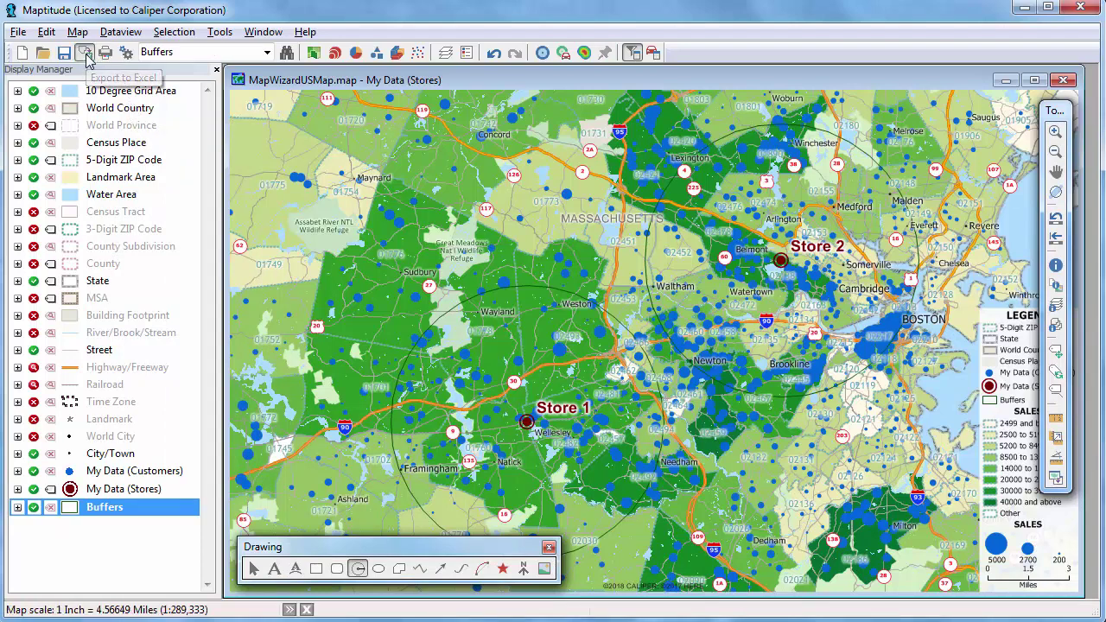
text(store buffers)
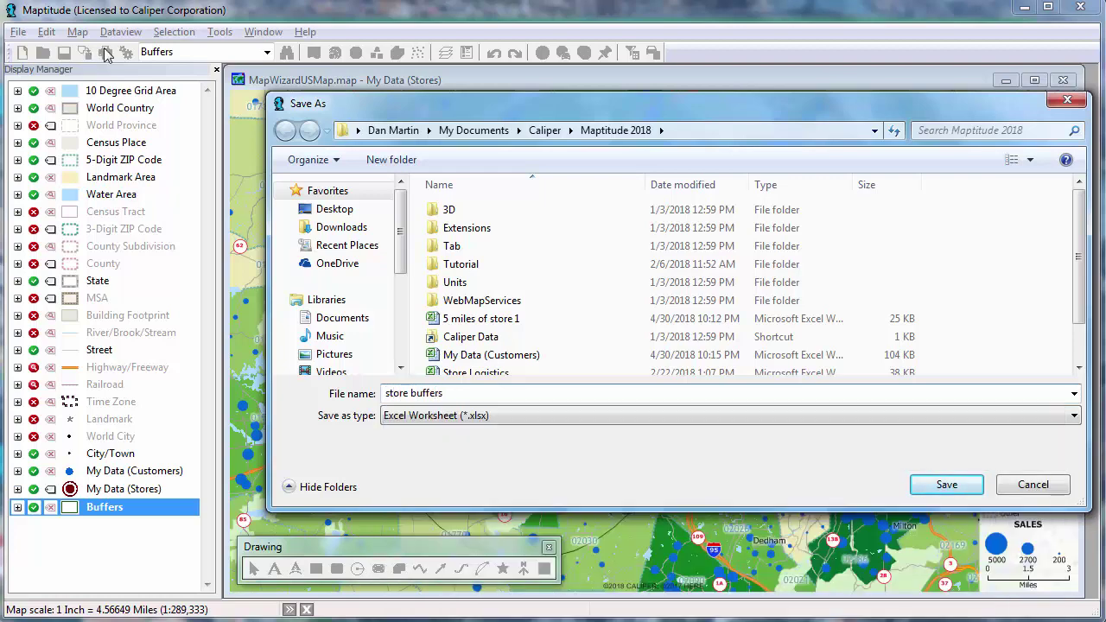
click(946, 485)
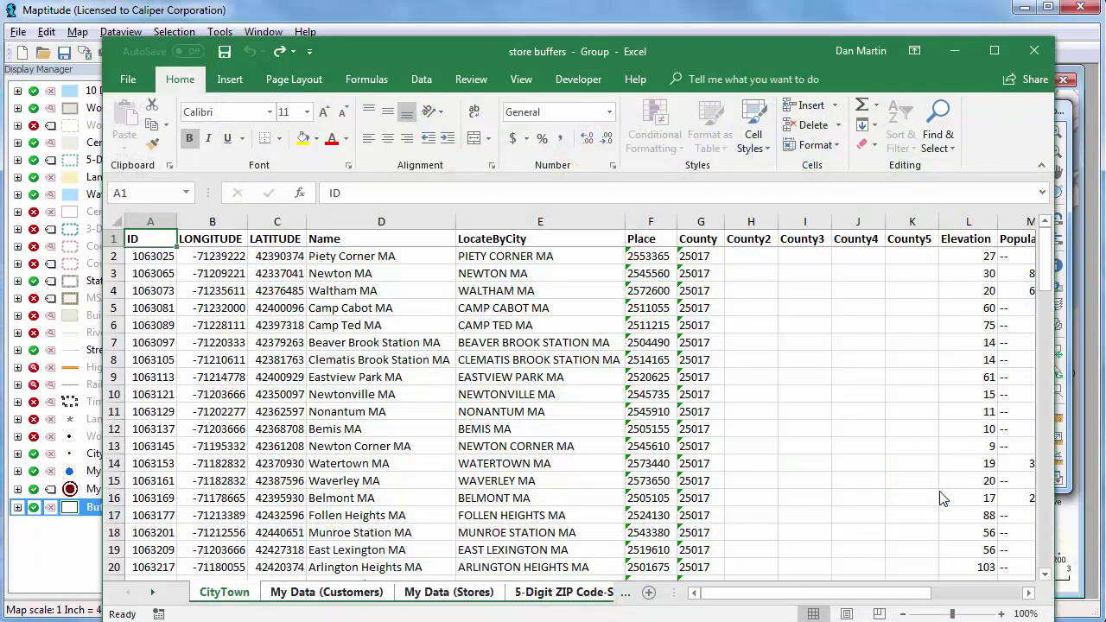
Examine the customers, stores, ZIP Code sales and census overlay sheets in the exported store buffers workbook, and close Excel.
click(374, 595)
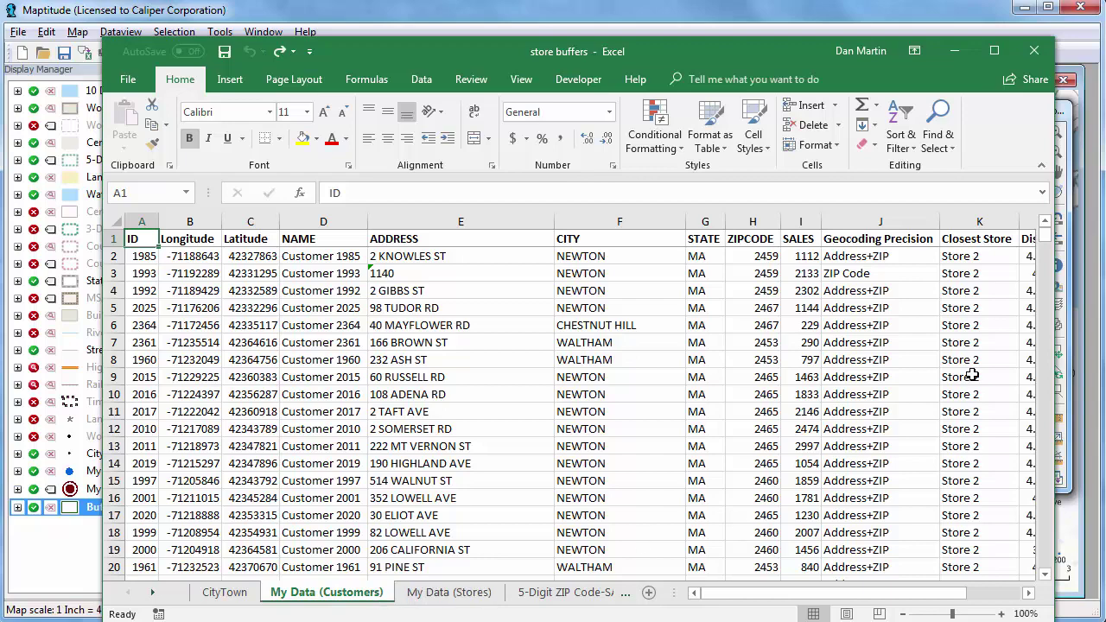
drag(1045, 235, 1055, 577)
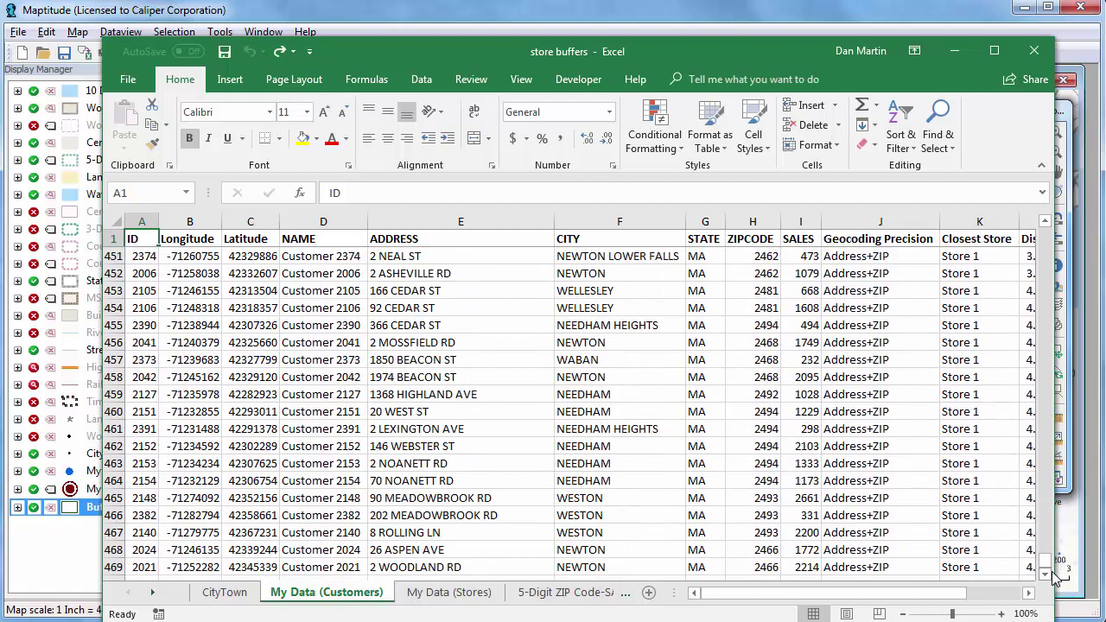
click(446, 593)
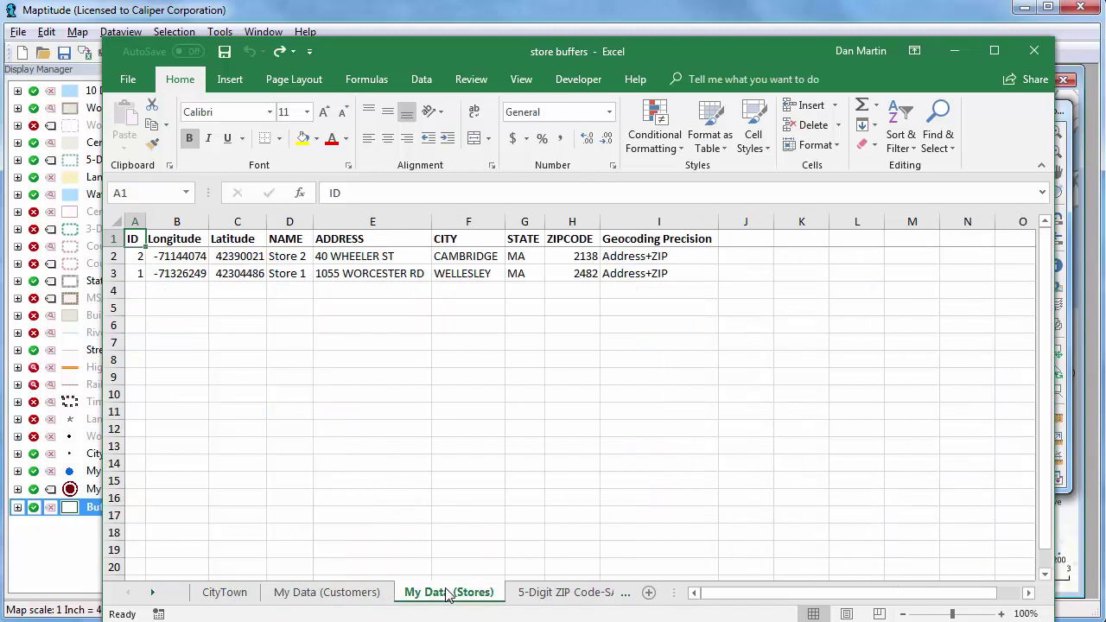
click(536, 594)
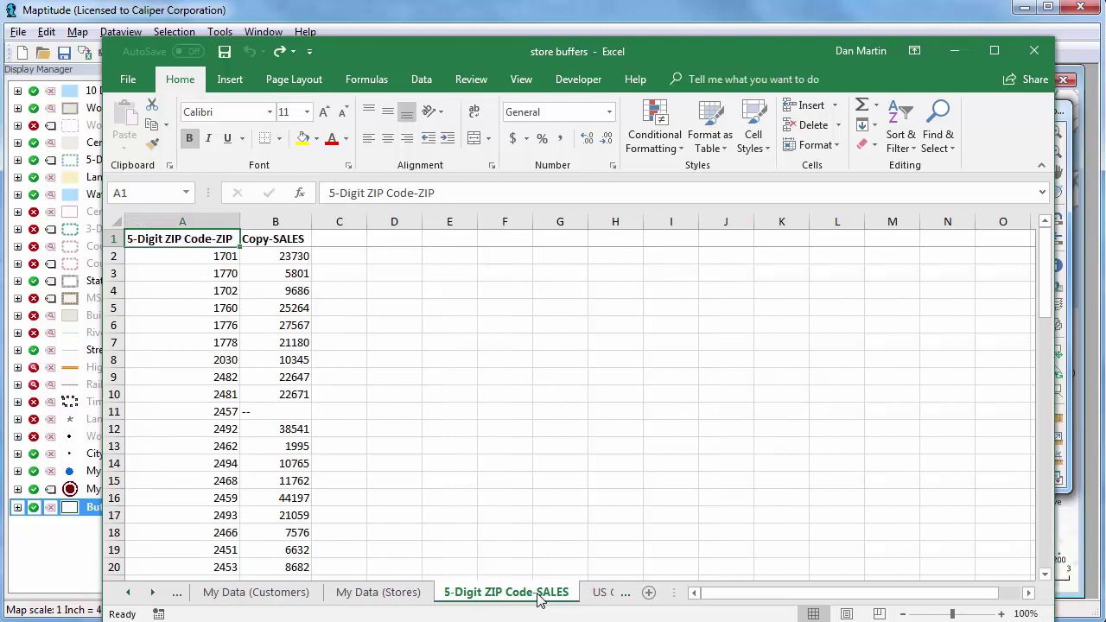
click(599, 594)
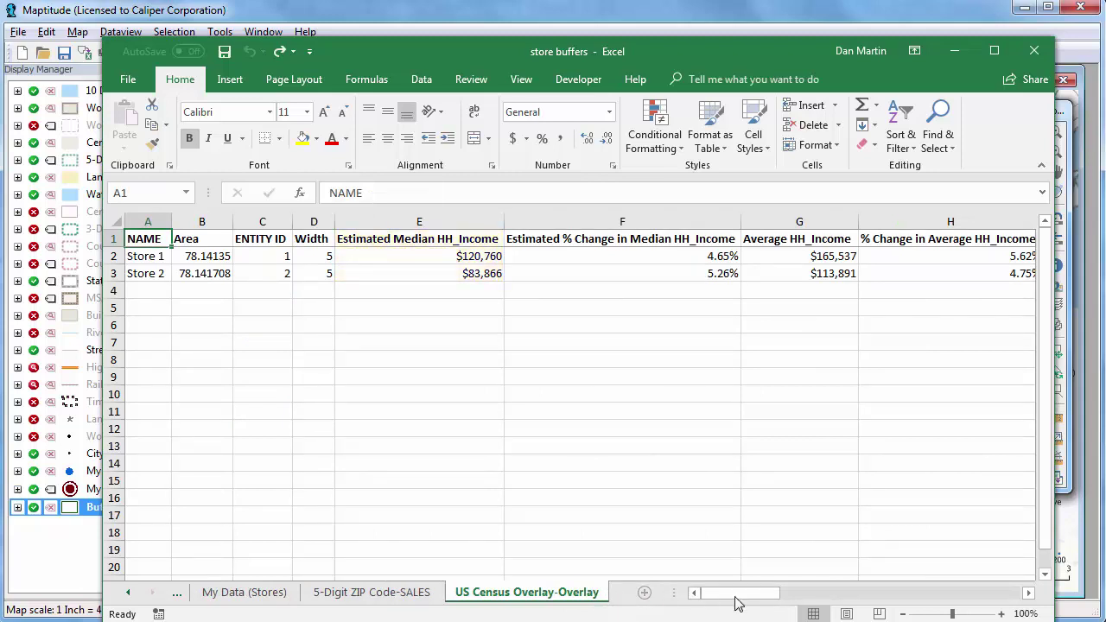
click(886, 595)
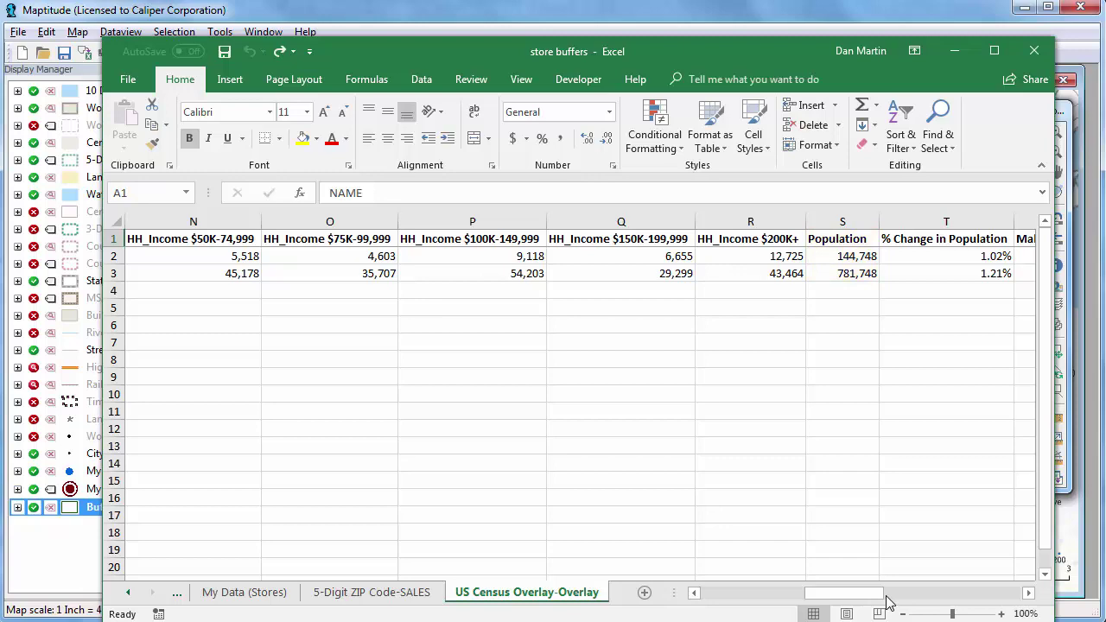
click(1033, 52)
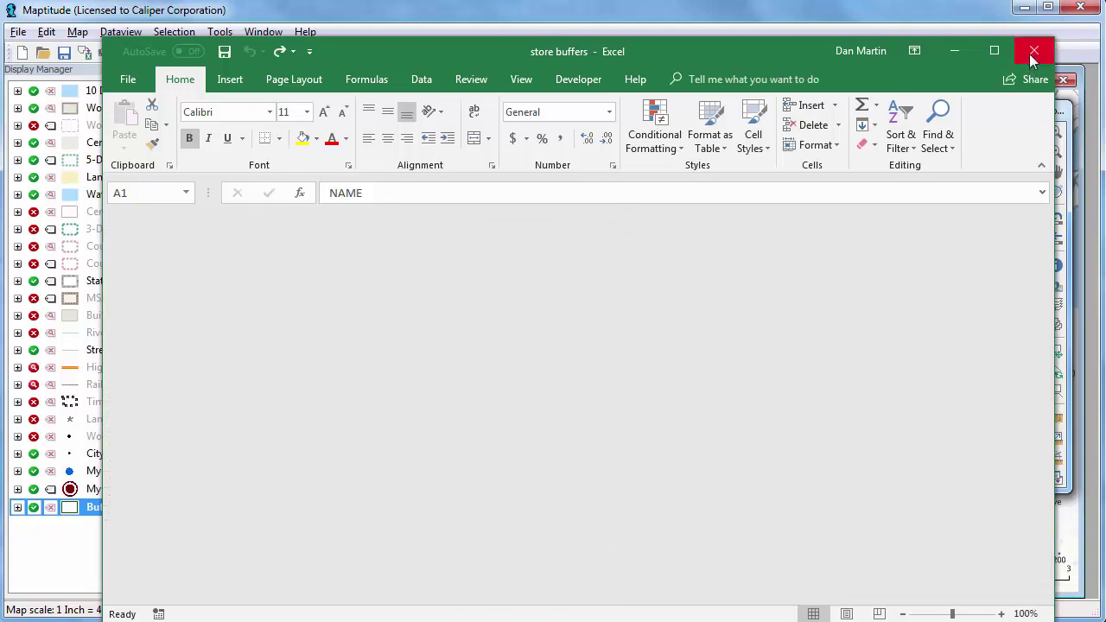
click(1057, 50)
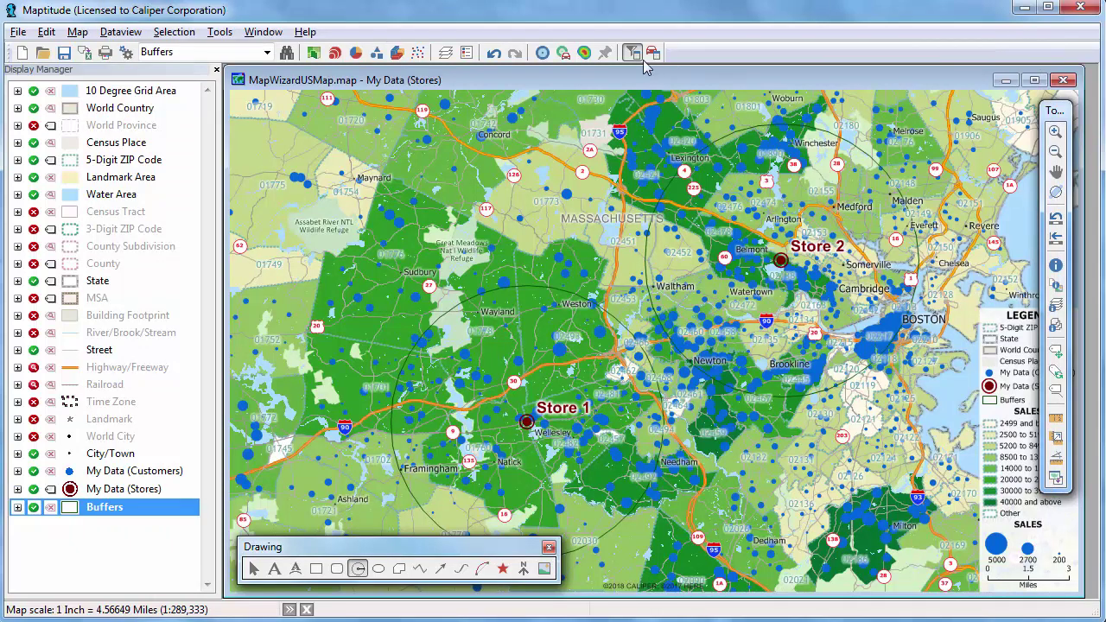
Set up drive-time rings around all features in My Data (Stores), with 3 rings of 10 minutes.
click(563, 54)
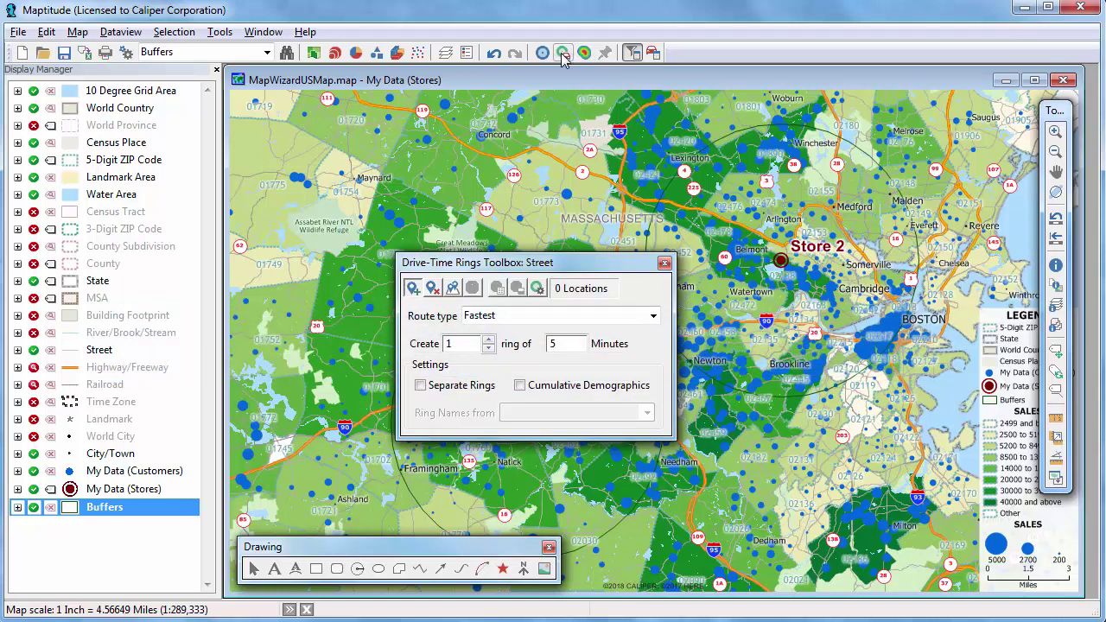
click(452, 288)
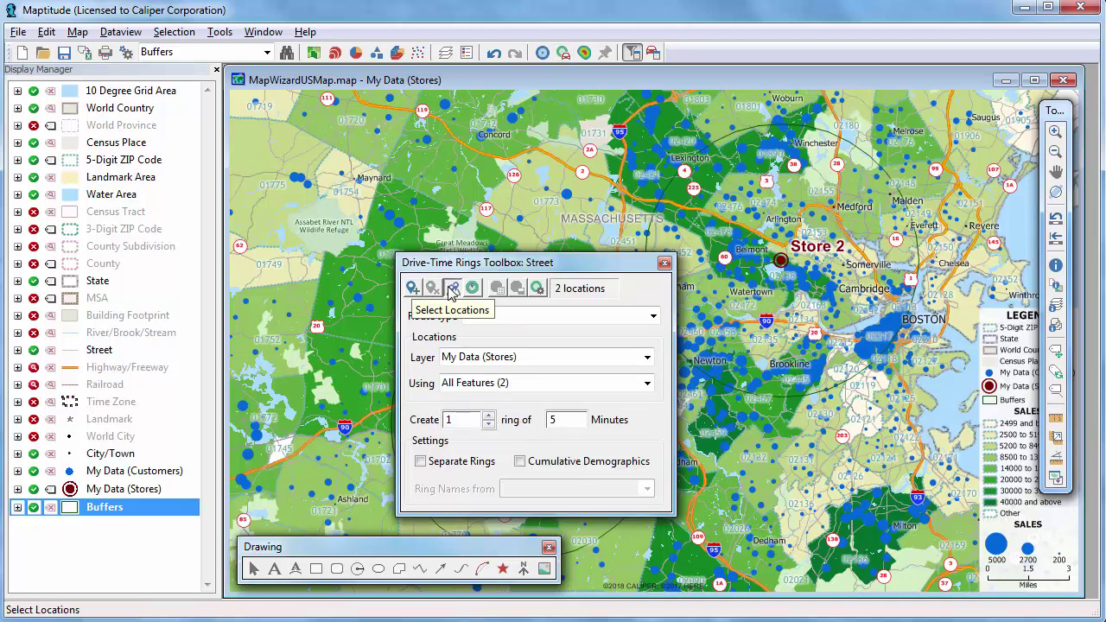
click(489, 416)
click(489, 416)
double_click(555, 420)
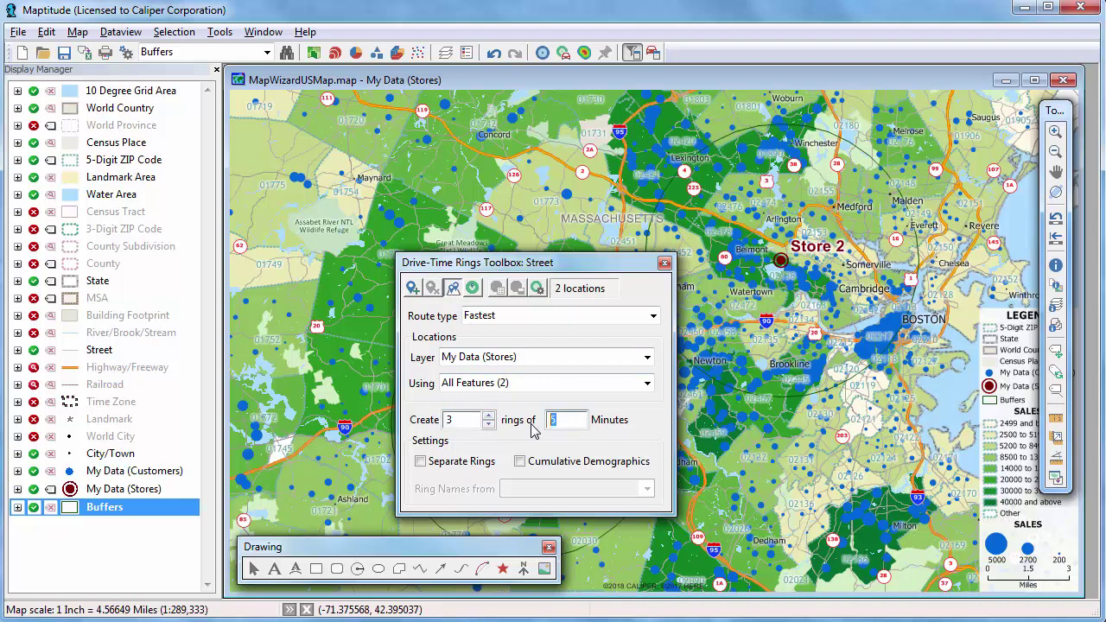
text(10)
Configure the drive-time ring demographics to count features from My Data (Customers) and sum the SALES field.
click(537, 288)
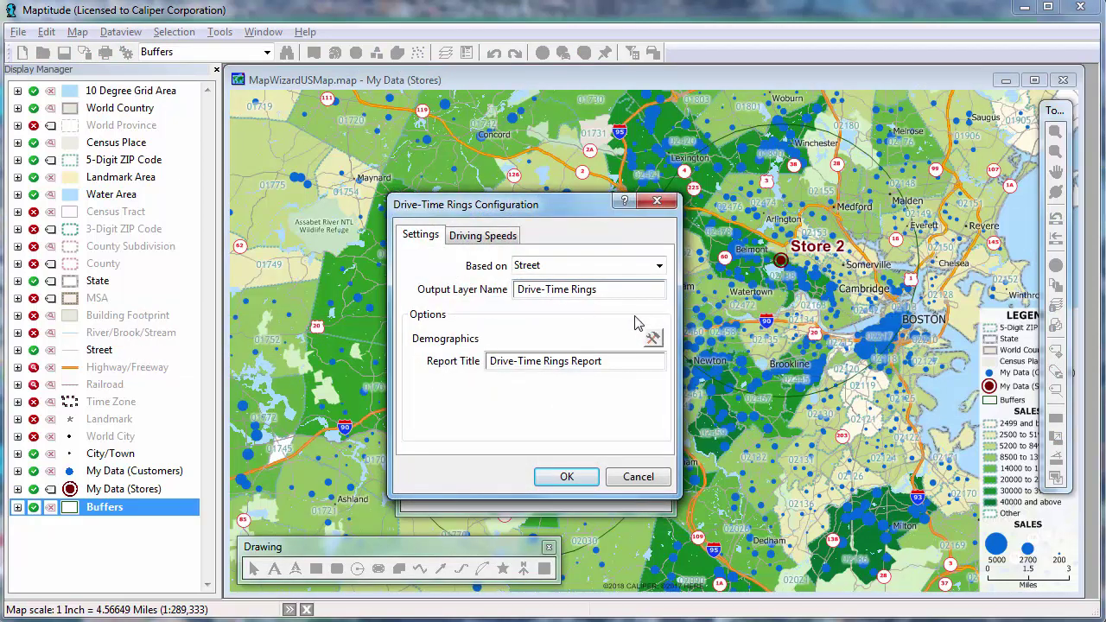
click(653, 338)
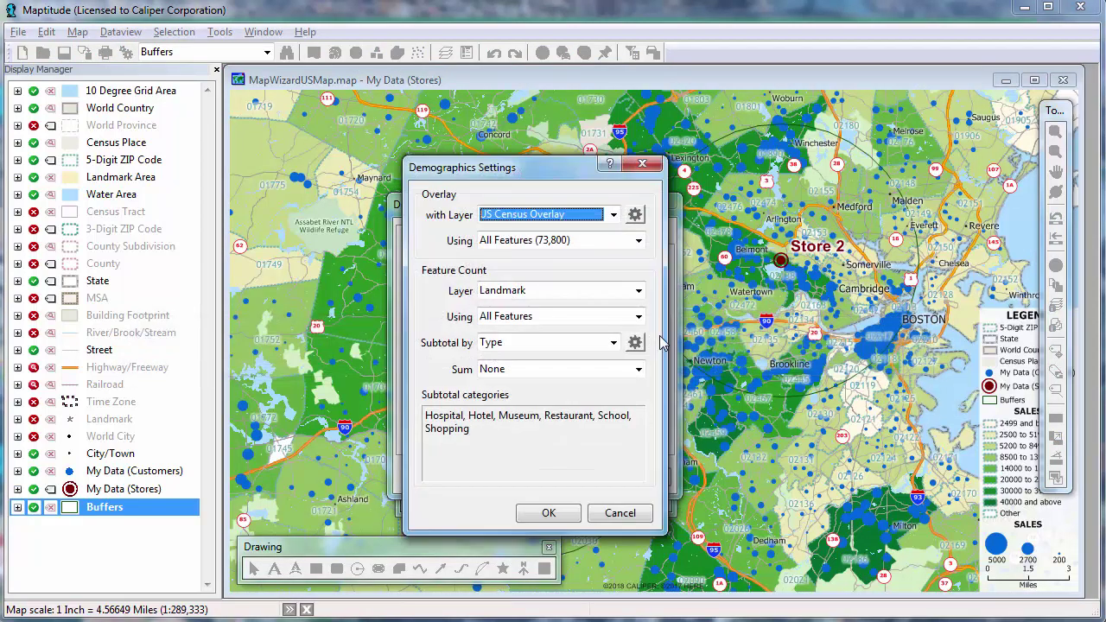
click(639, 291)
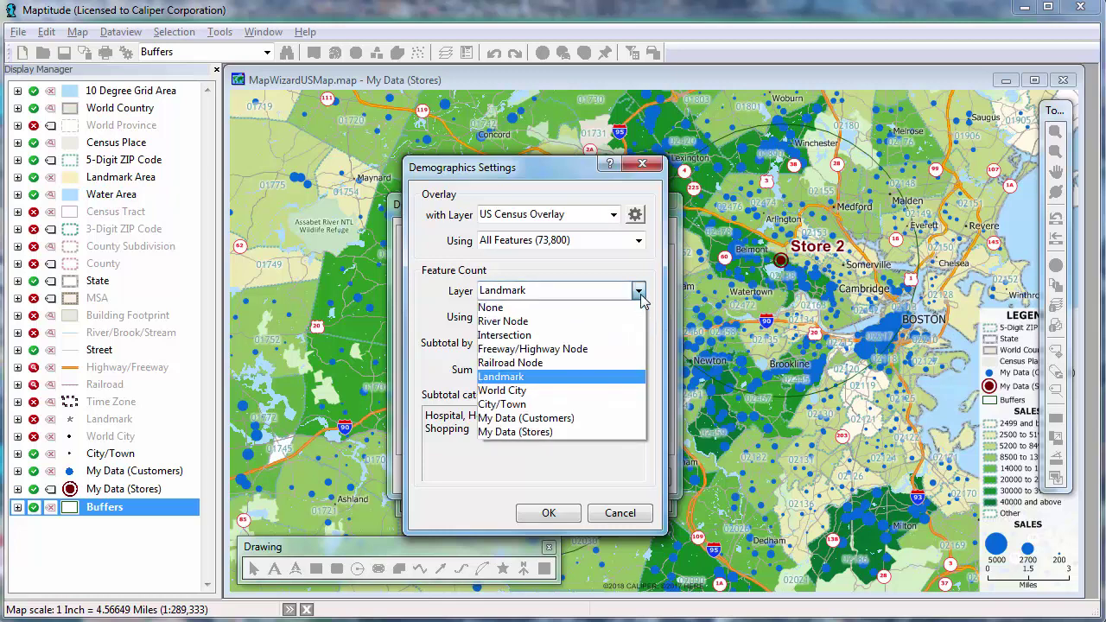
click(607, 417)
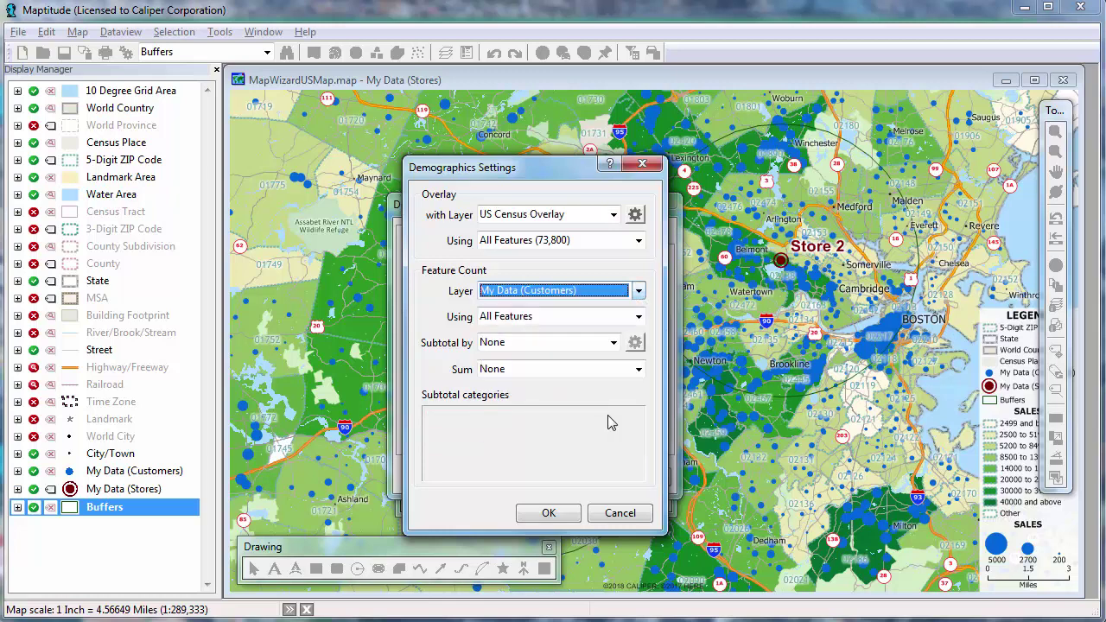
click(598, 371)
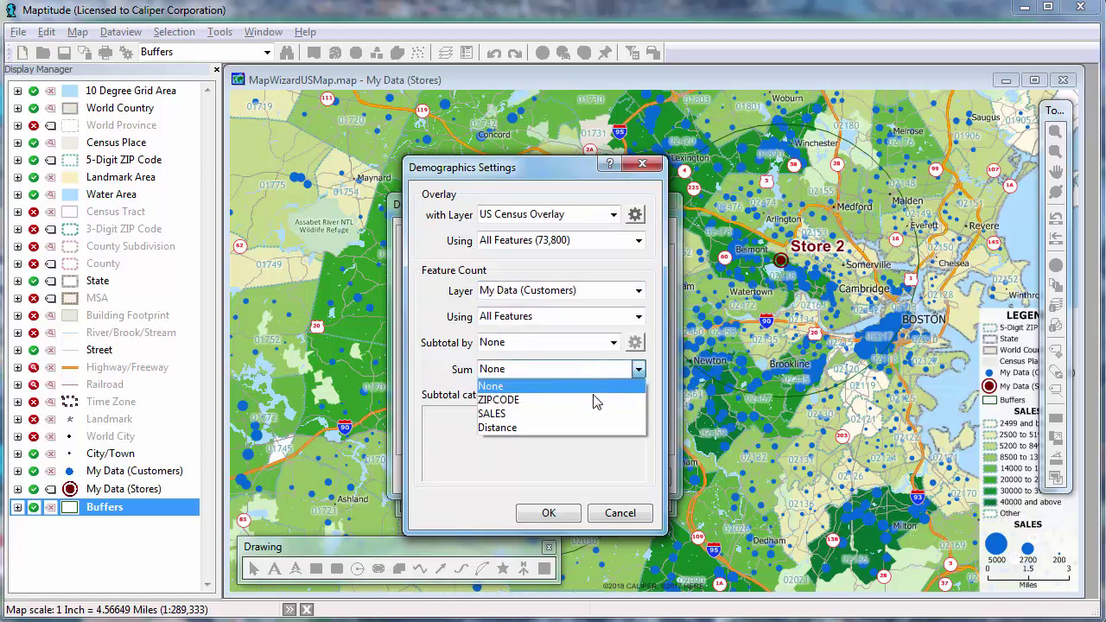
click(595, 415)
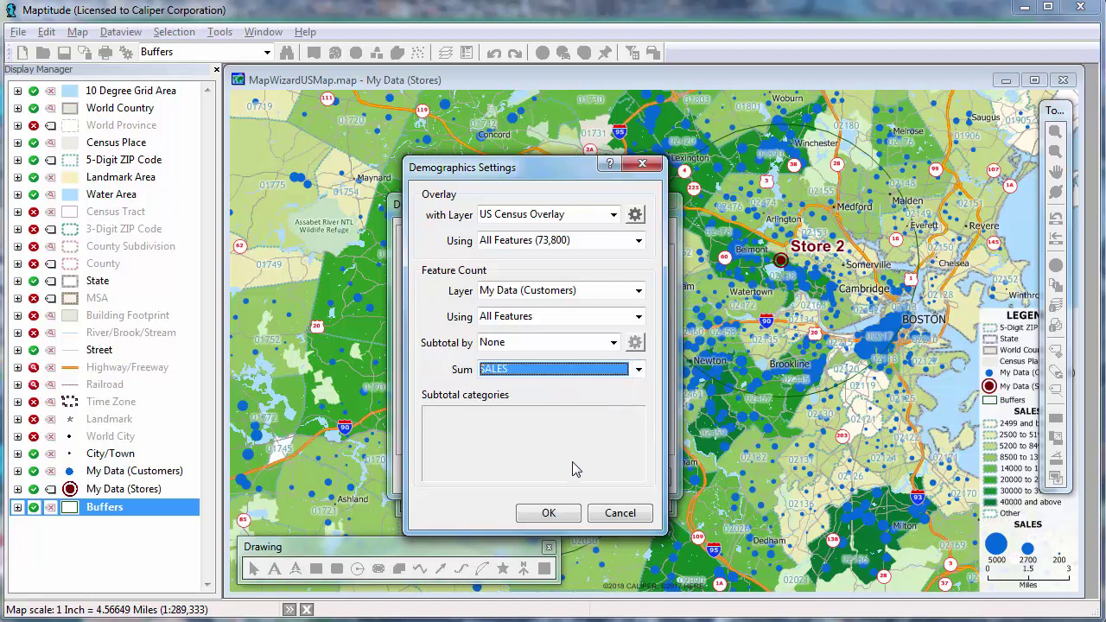
click(557, 524)
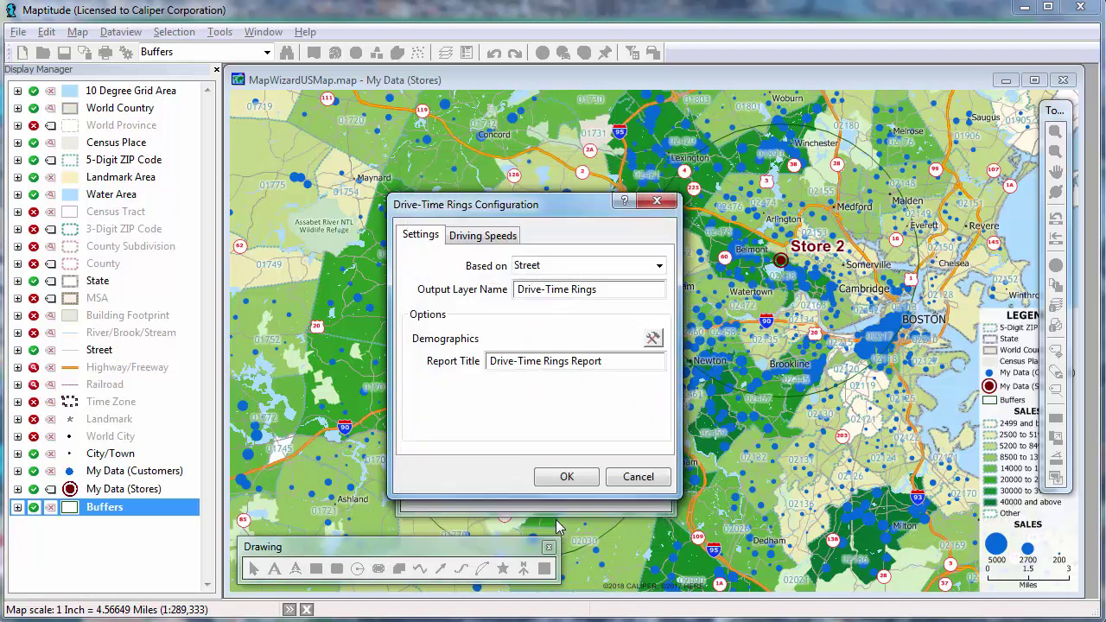
click(566, 478)
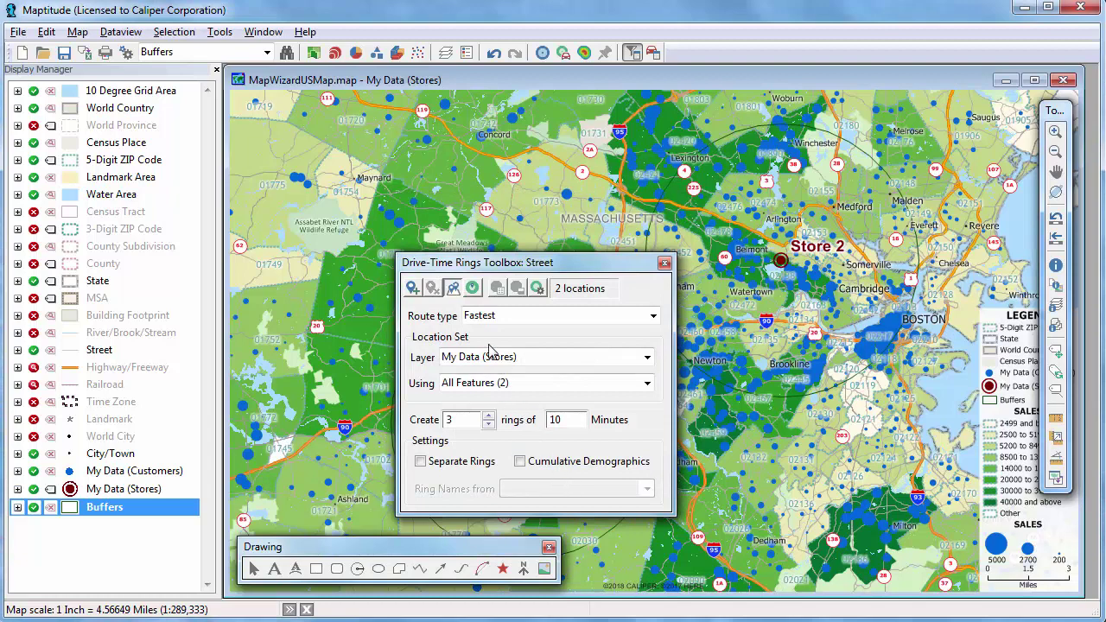
Create the drive-time rings around both stores and move the Drive-Time Rings Toolbox off the store area.
click(473, 289)
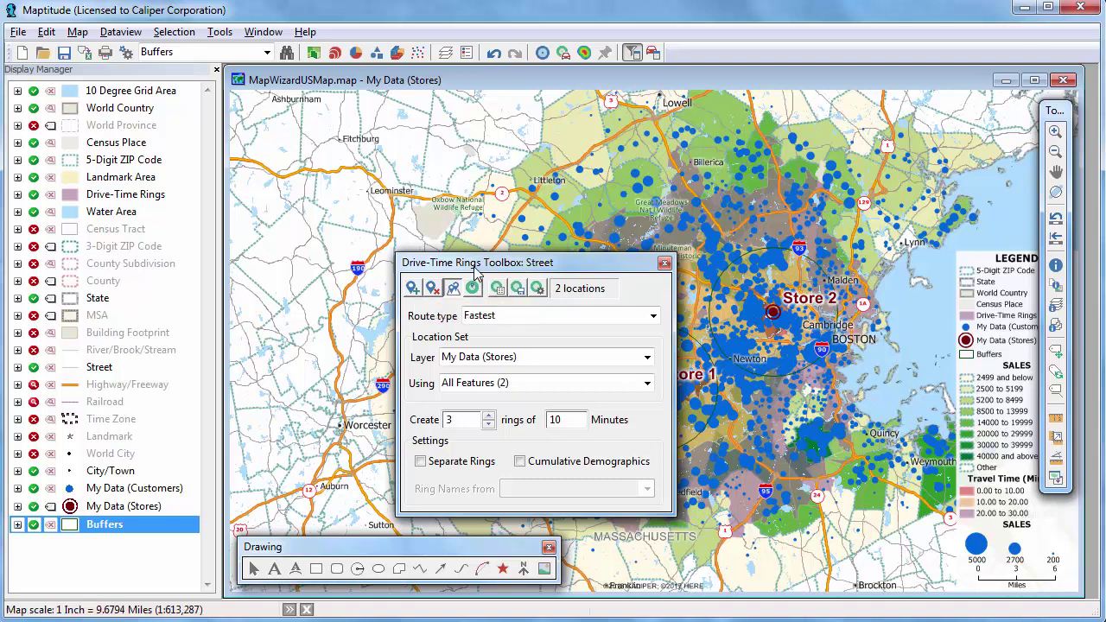
drag(474, 268, 304, 330)
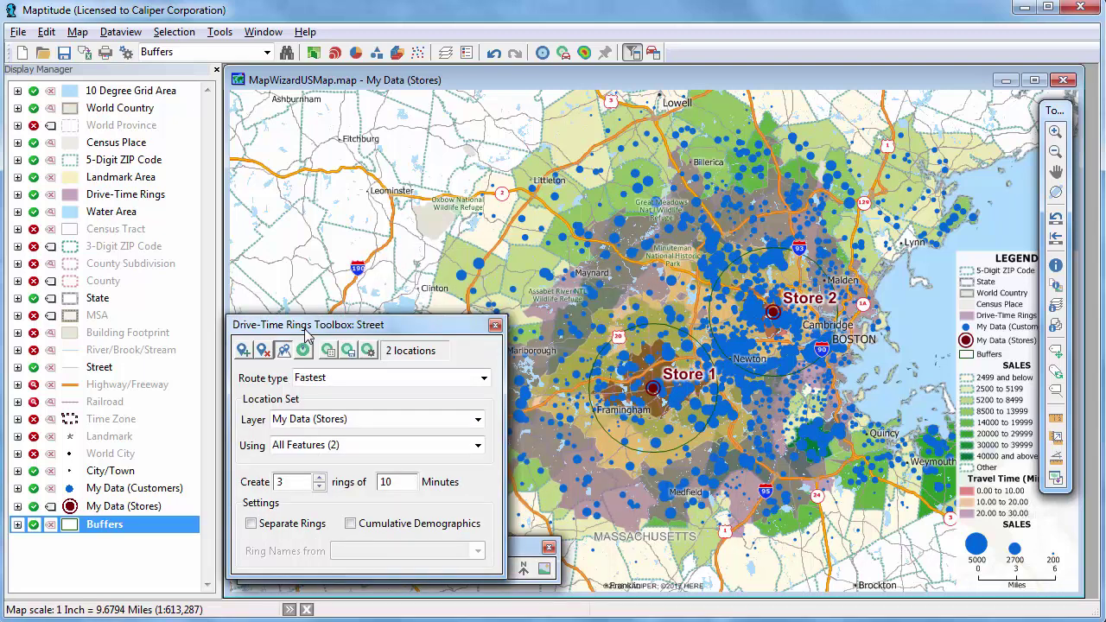
Remove the SALES color theme from the 5-Digit ZIP Code layer.
click(18, 160)
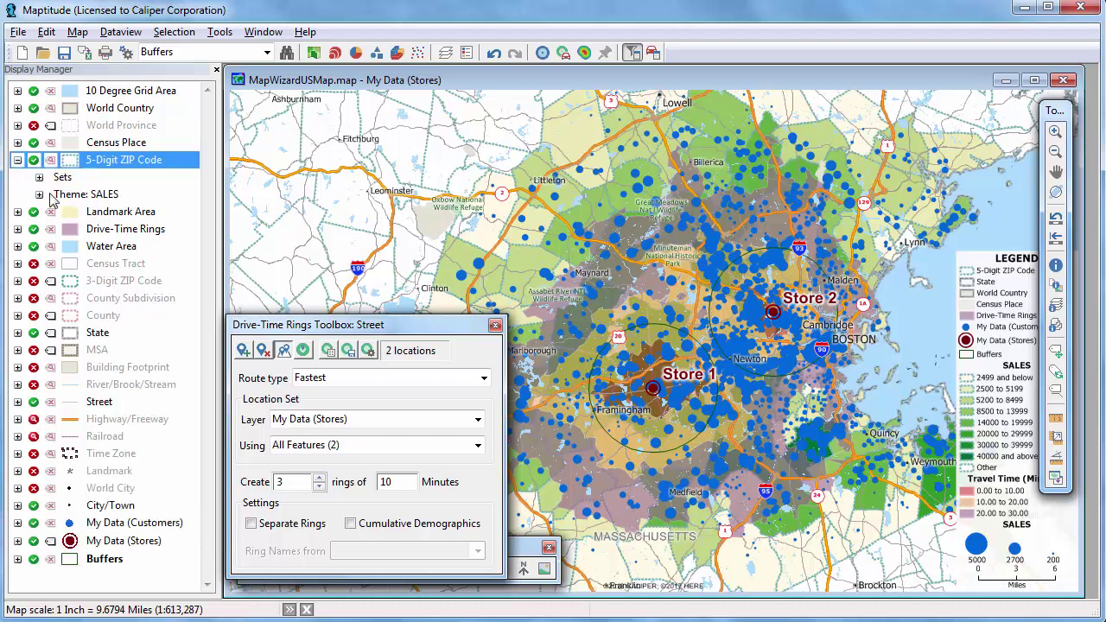
double_click(70, 196)
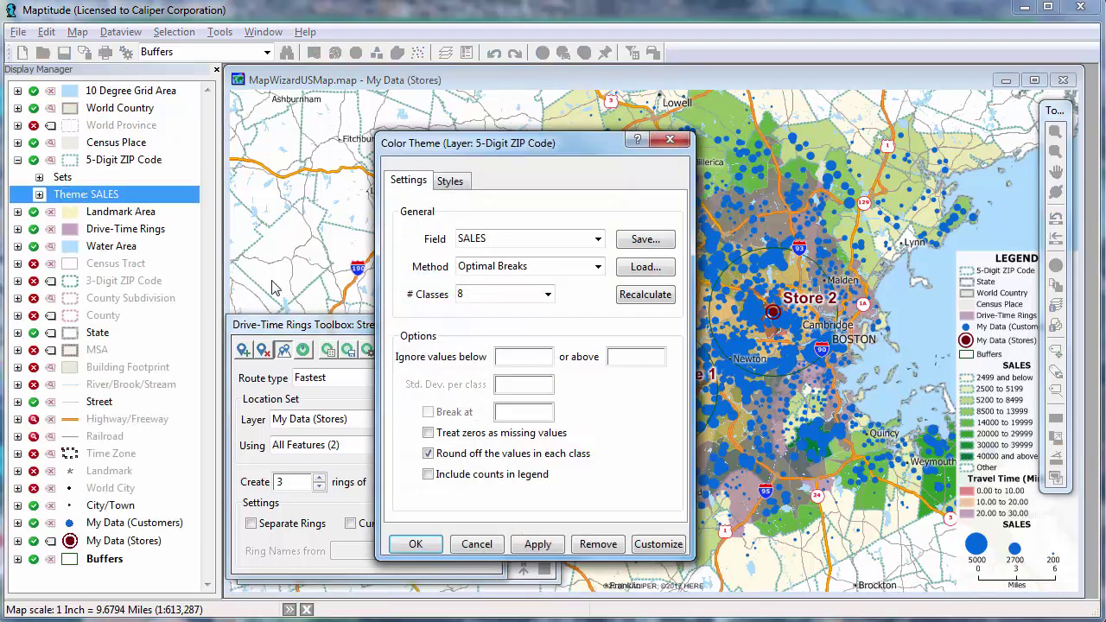
click(609, 543)
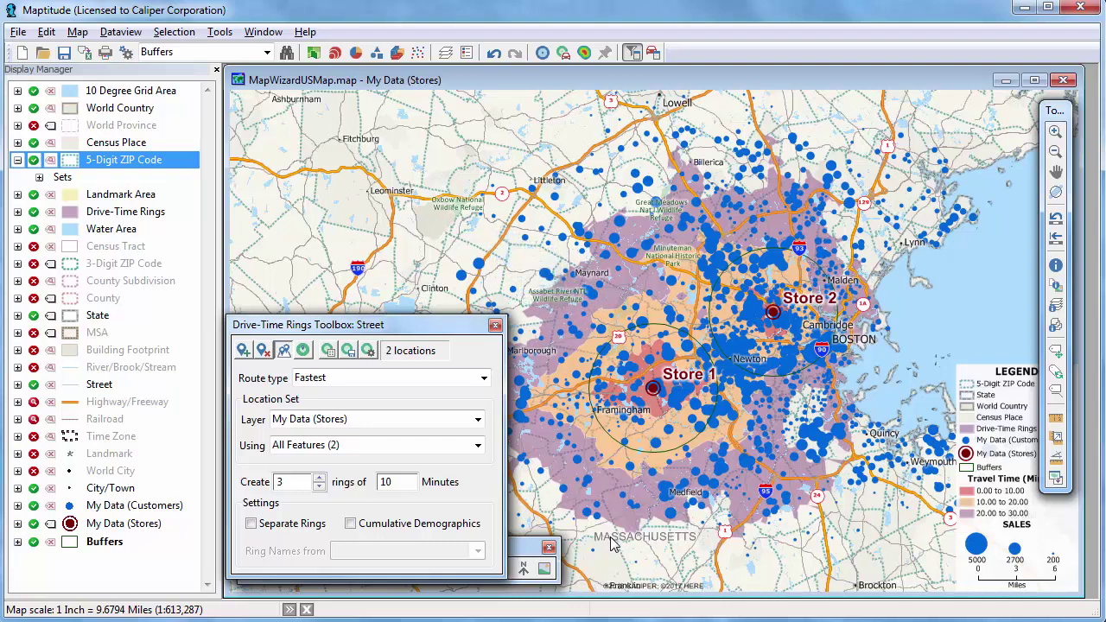
Generate the Drive-Time Rings report and review its demographic and customer sales figures for each ring.
click(333, 349)
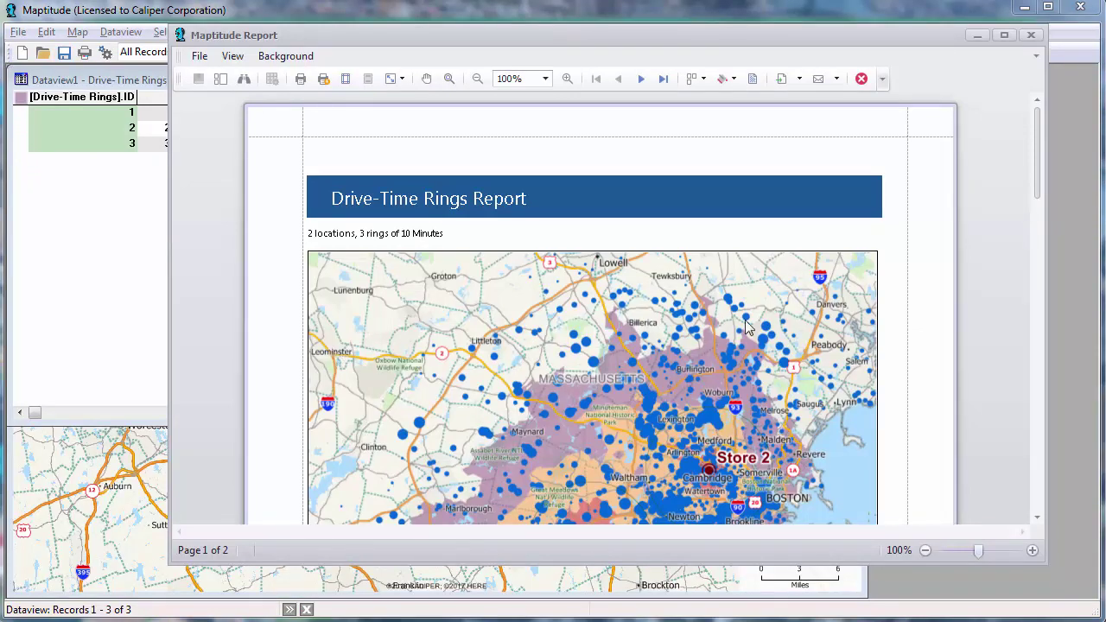
drag(1039, 176, 1039, 386)
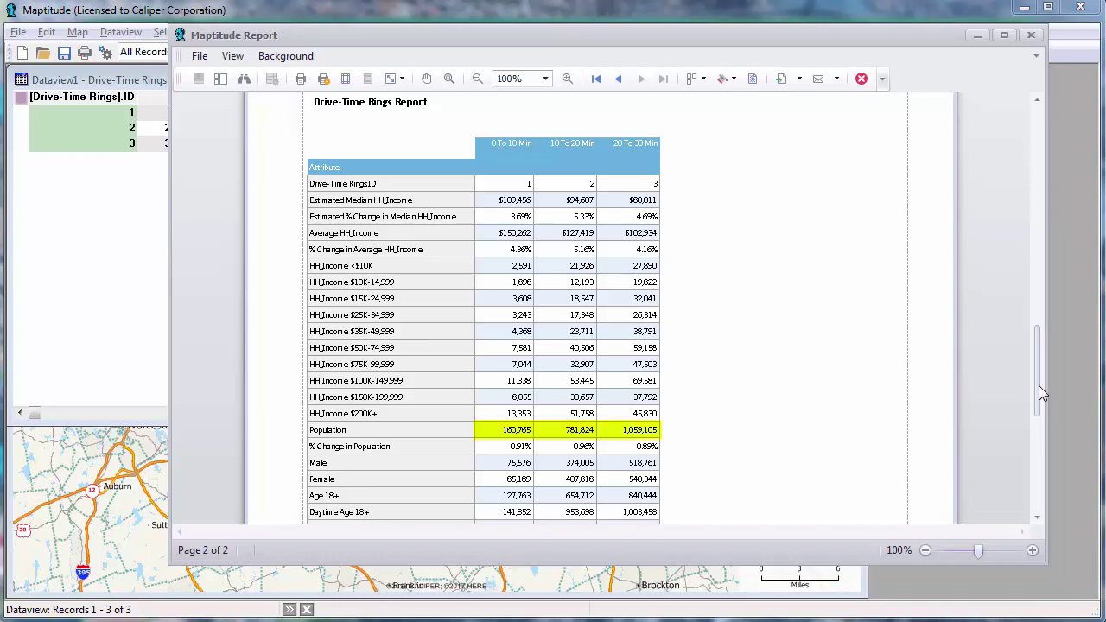
drag(1040, 388, 1042, 460)
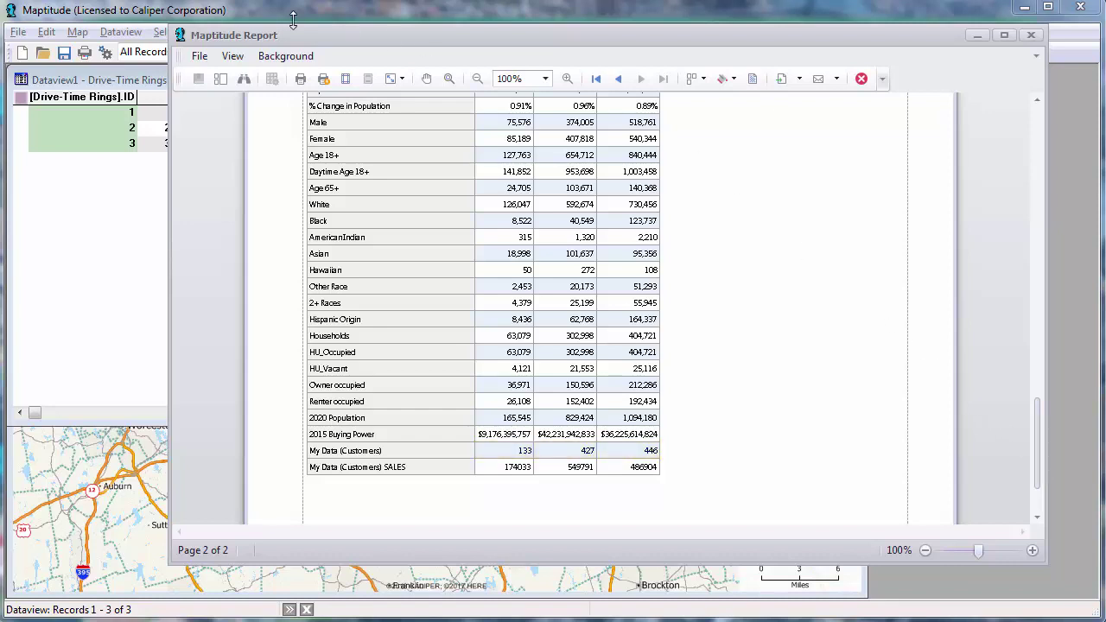
Export the report as an XLSX file named Drive-Time Rings Report in the Maptitude 2018 folder.
click(203, 58)
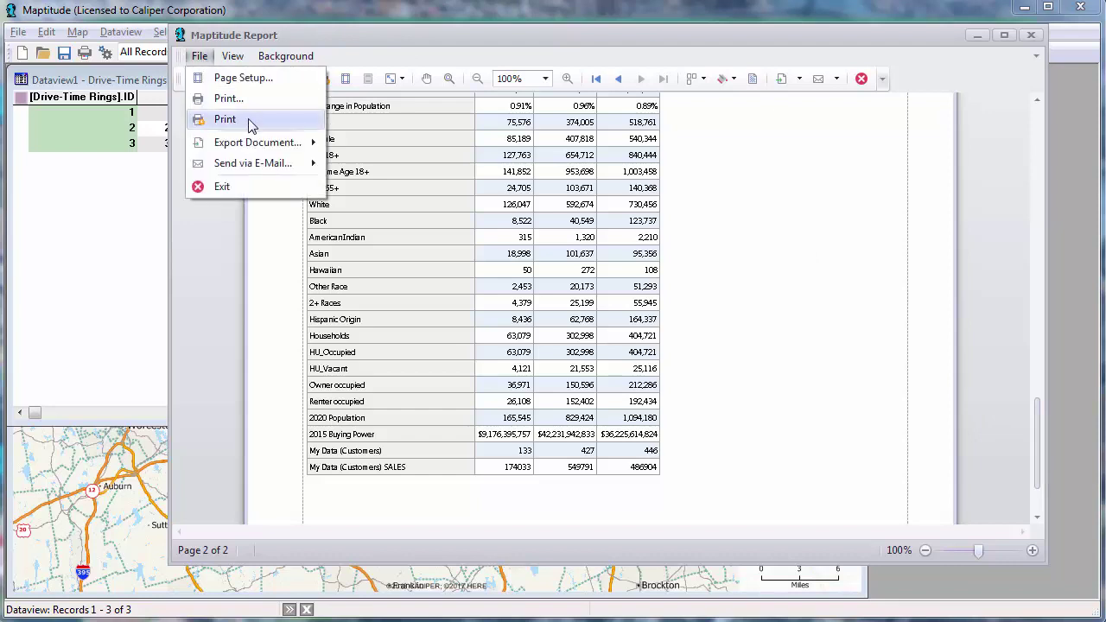
mouse_move(268, 151)
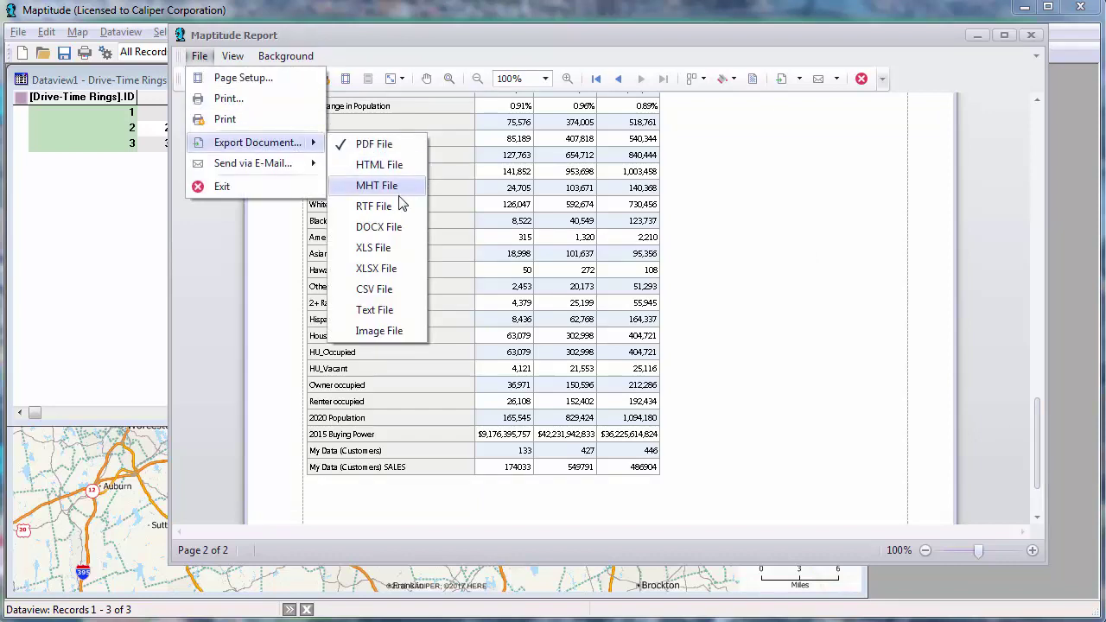
click(377, 269)
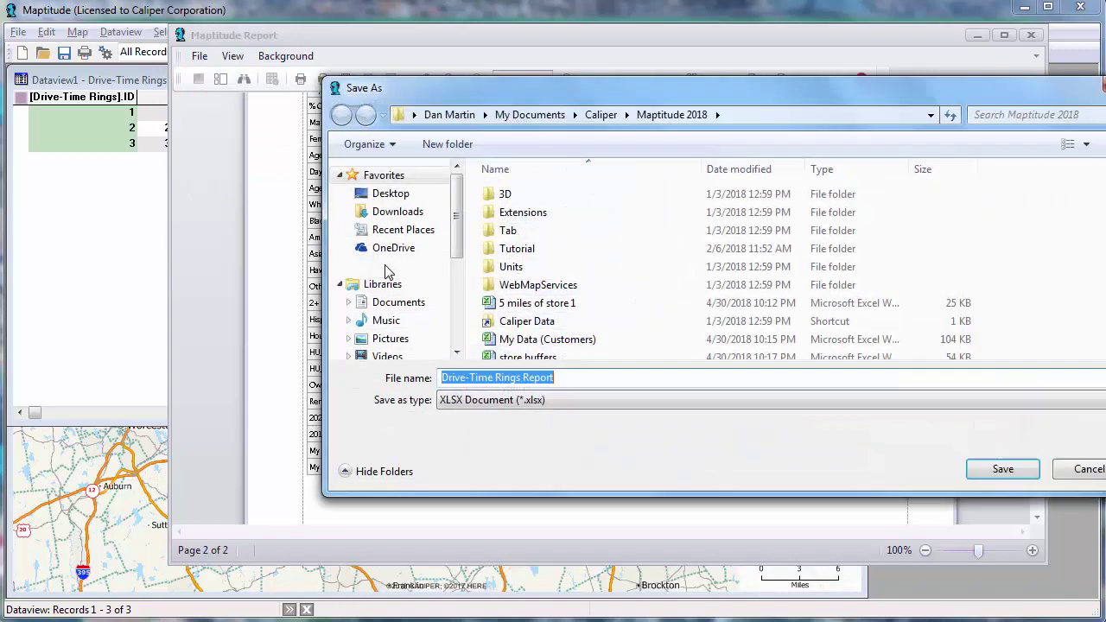
click(987, 476)
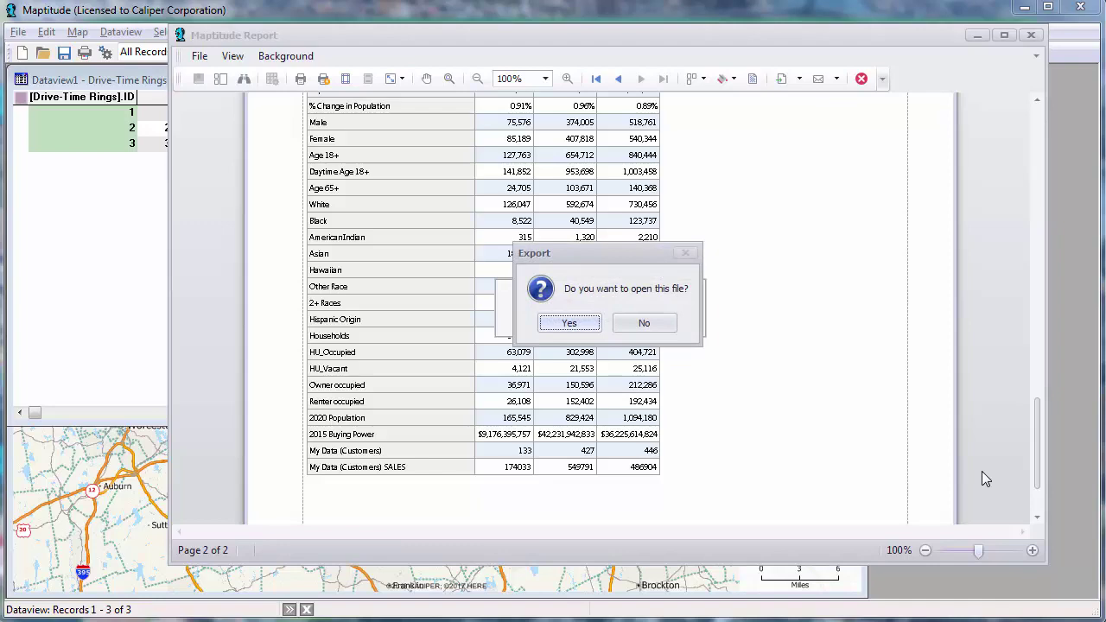
Open the exported Drive-Time Rings Report workbook in Excel, examine its map and demographics table, and close it.
click(569, 323)
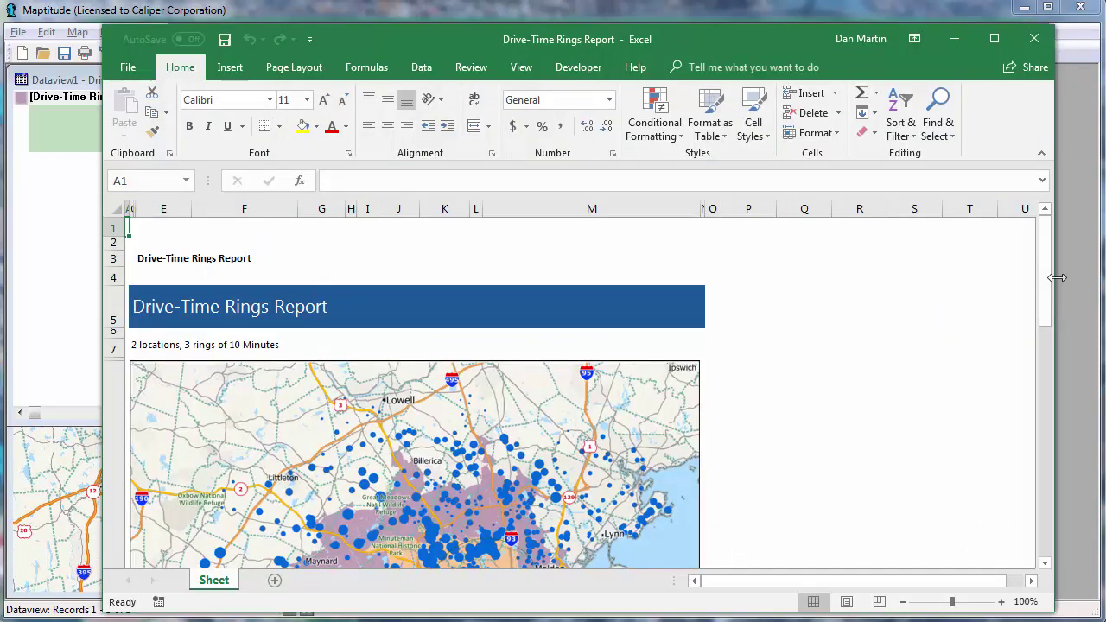
drag(1048, 278, 1050, 483)
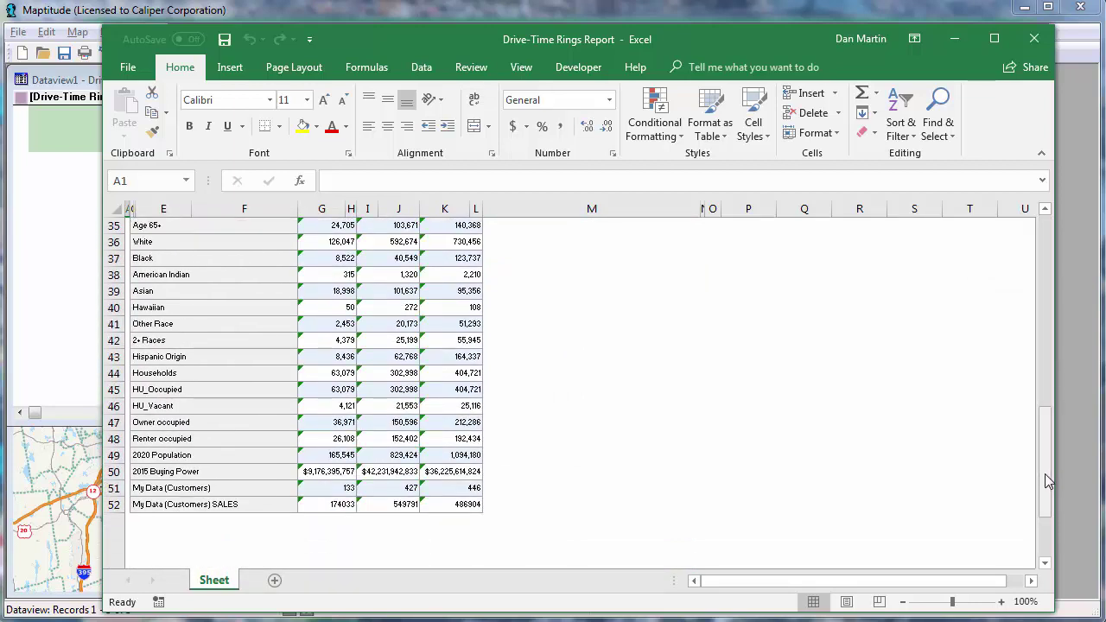
click(1030, 43)
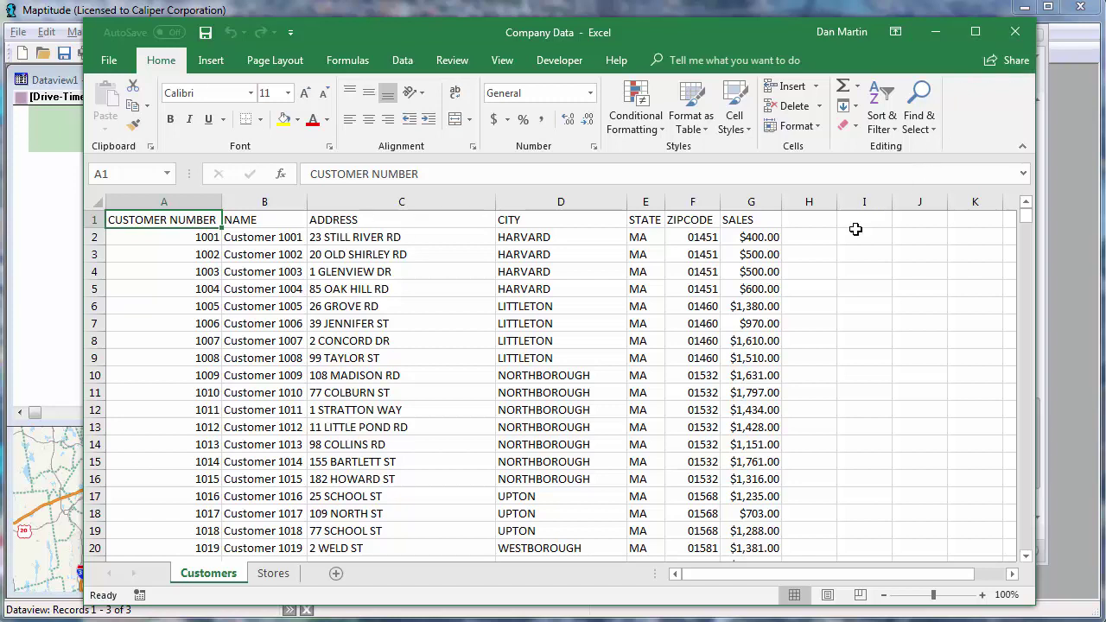
In the Company Data workbook in Excel, set the SALES value in cell G4 of the Customers sheet to 4000.
click(754, 273)
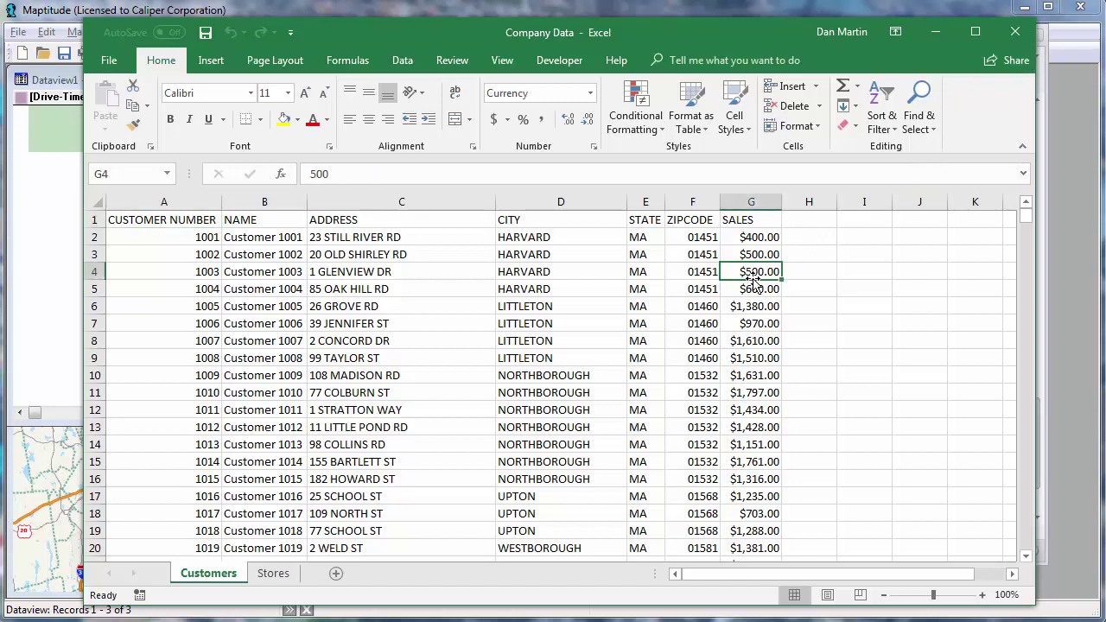
text(4000)
key(Return)
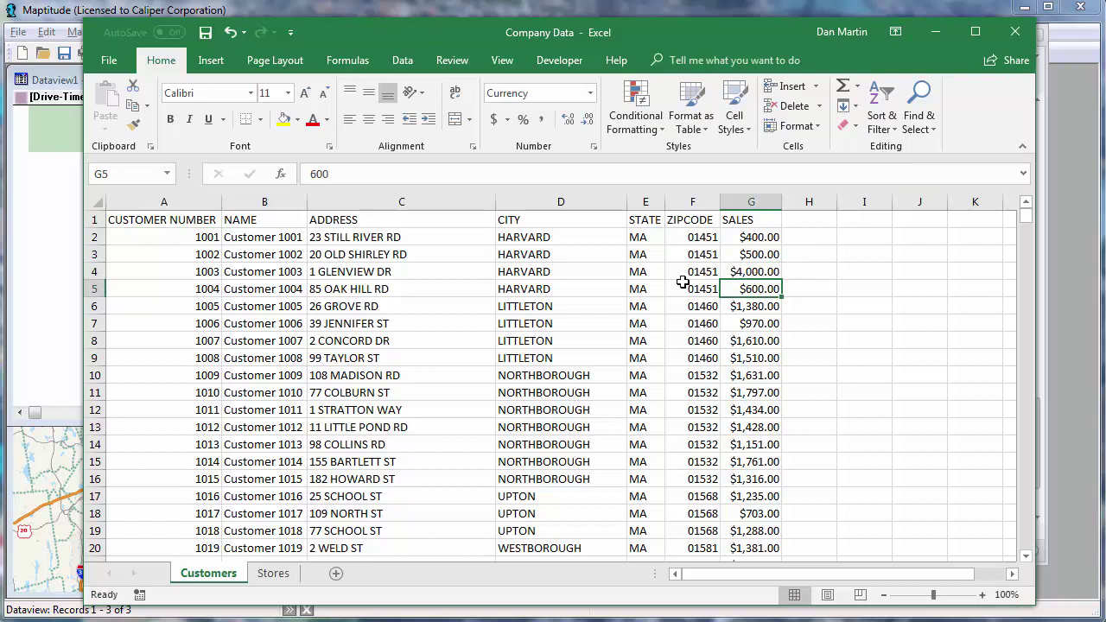
Enter a new street address, city and ZIP code for the customer in row 6, and set its SALES to 3000.
click(437, 304)
text(10)
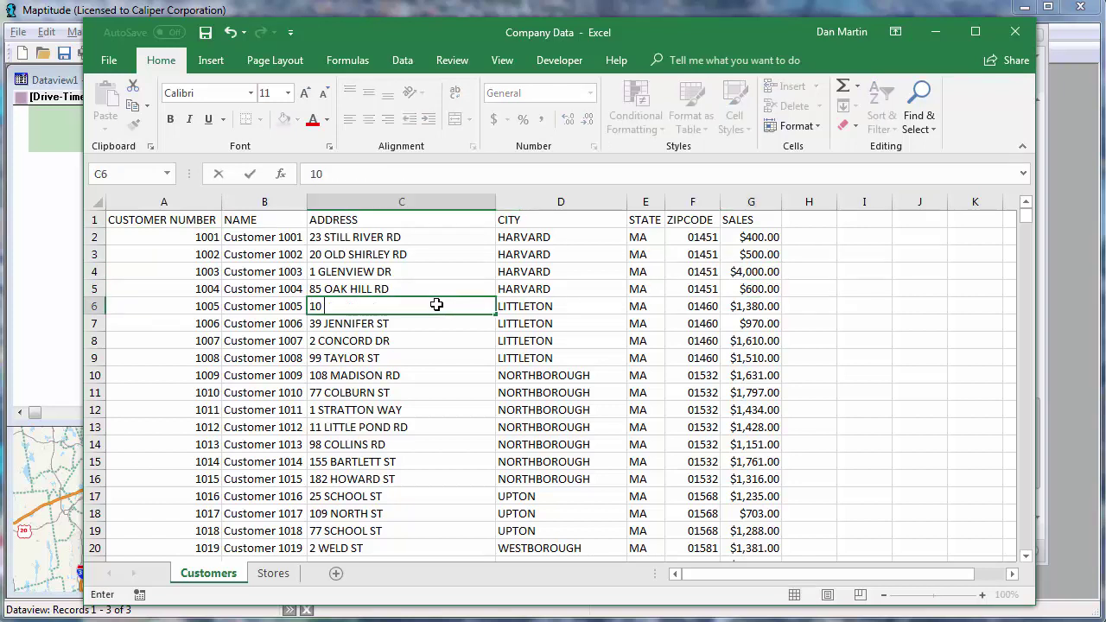
text( WEST ST)
key(Tab)
text(LEOM)
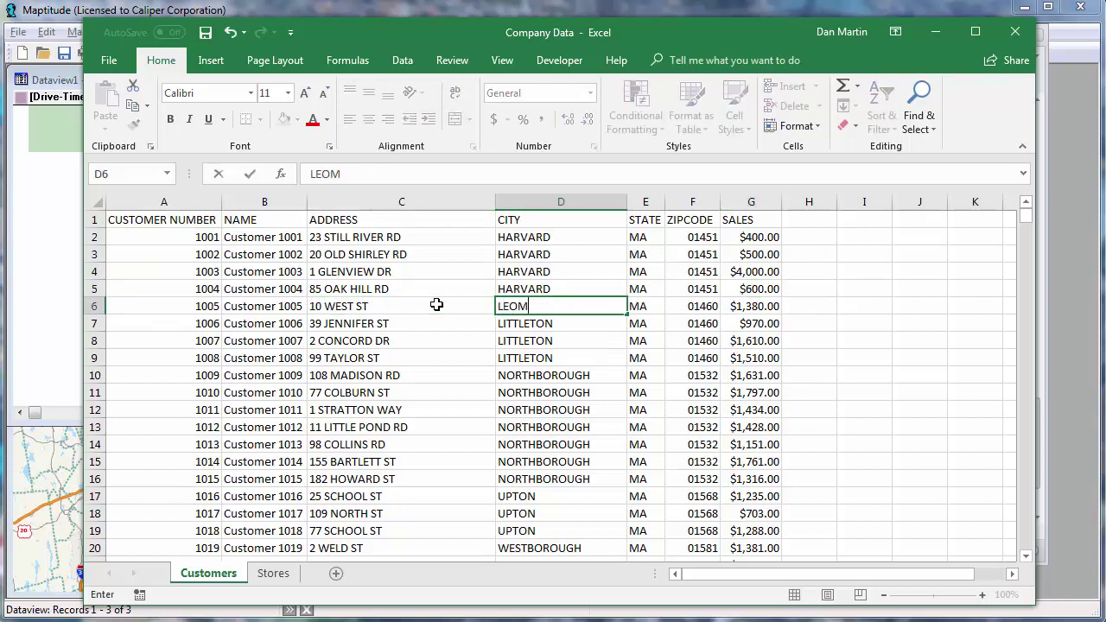
text(INSTER)
key(Tab)
key(Tab)
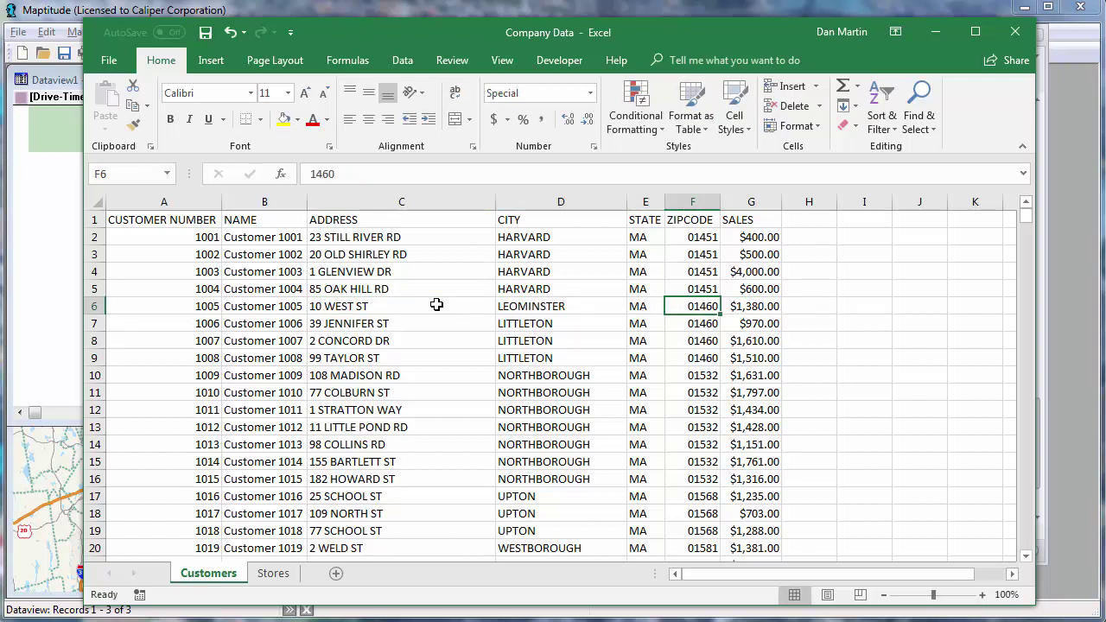
text(01453)
key(Tab)
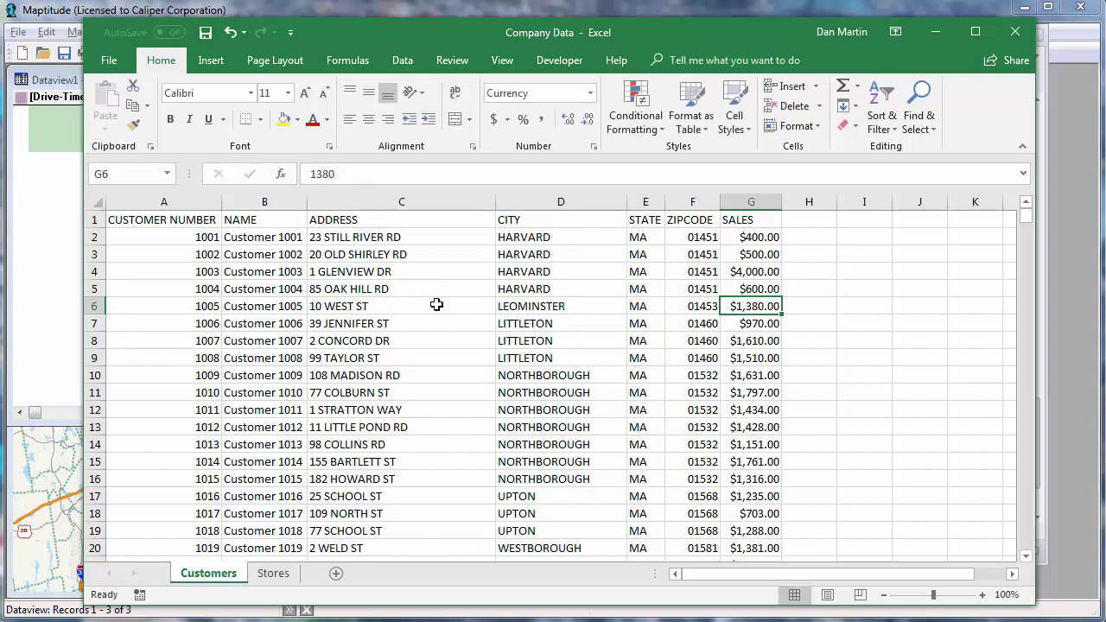
text(3000)
key(Return)
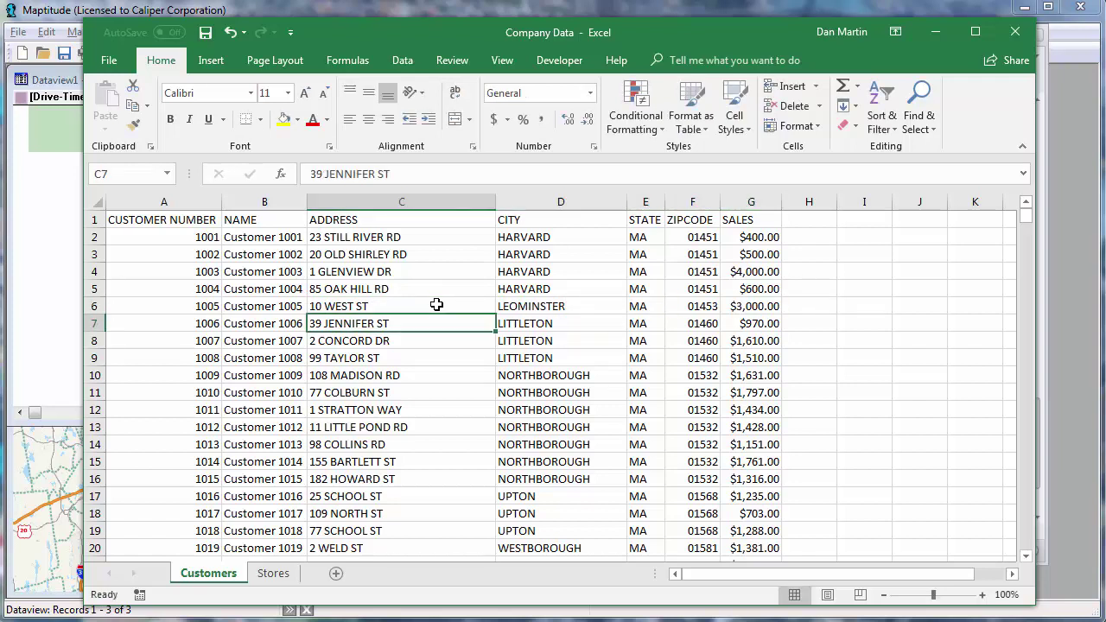
Delete rows 7 to 9 from the Customers sheet and save the Company Data workbook.
click(96, 327)
drag(97, 334, 97, 358)
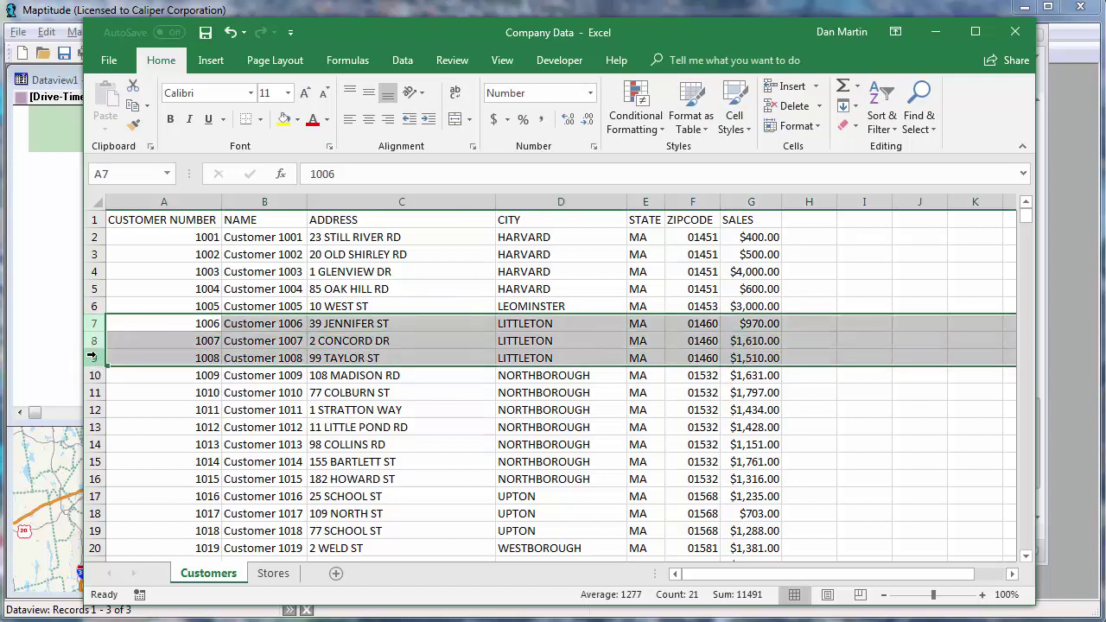
right_click(98, 358)
click(140, 496)
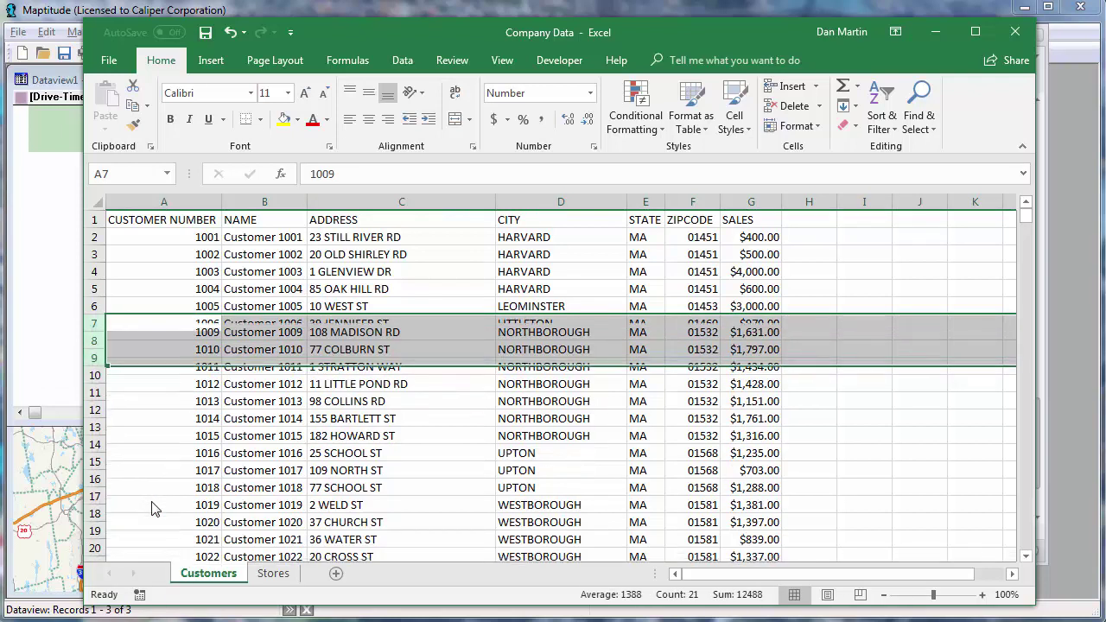
click(206, 36)
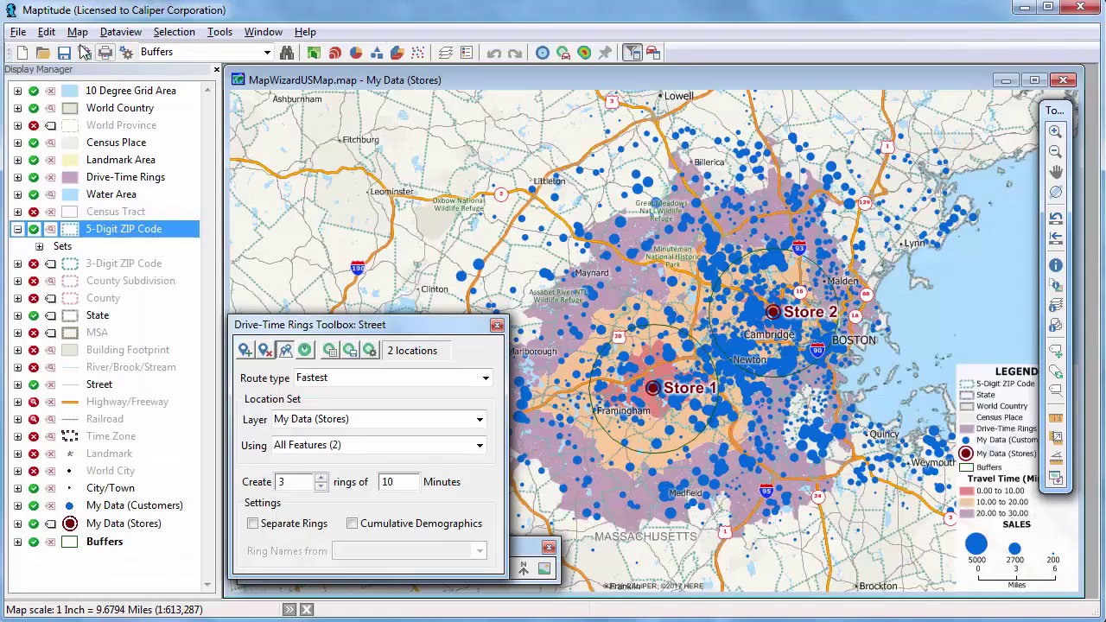
Switch to Maptitude, update the map's linked records from the edited workbook, and accept the address location results.
click(77, 32)
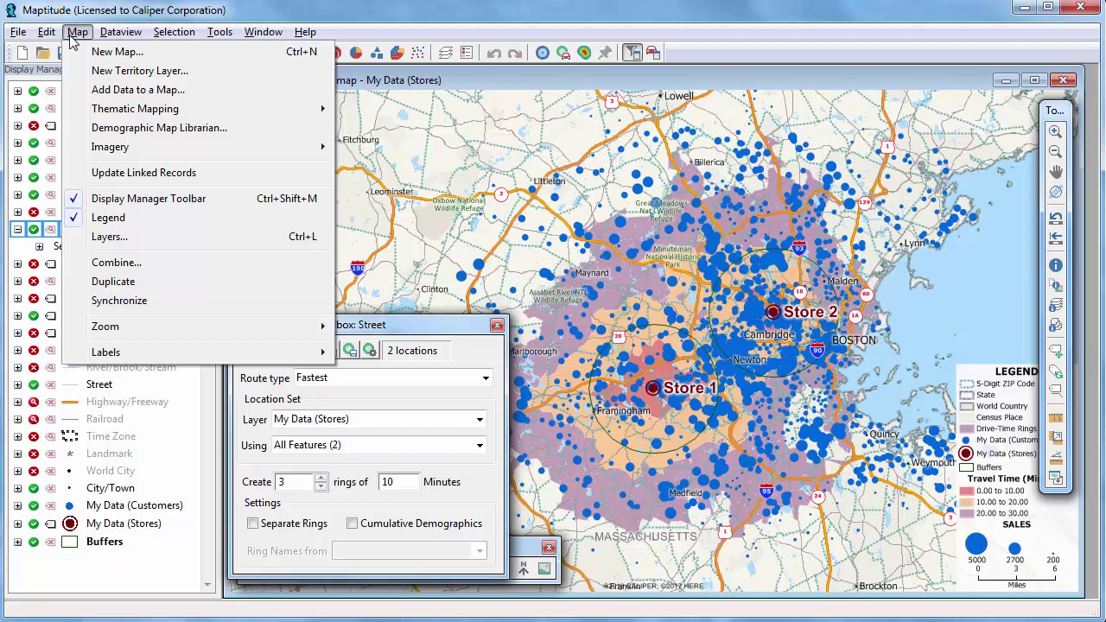
click(105, 173)
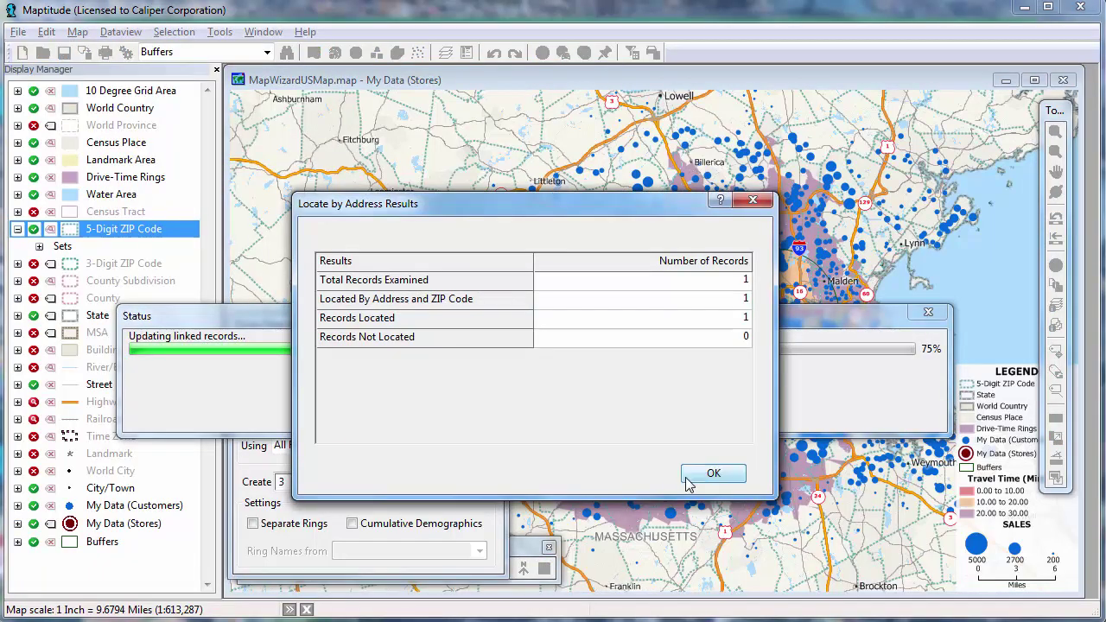
click(711, 473)
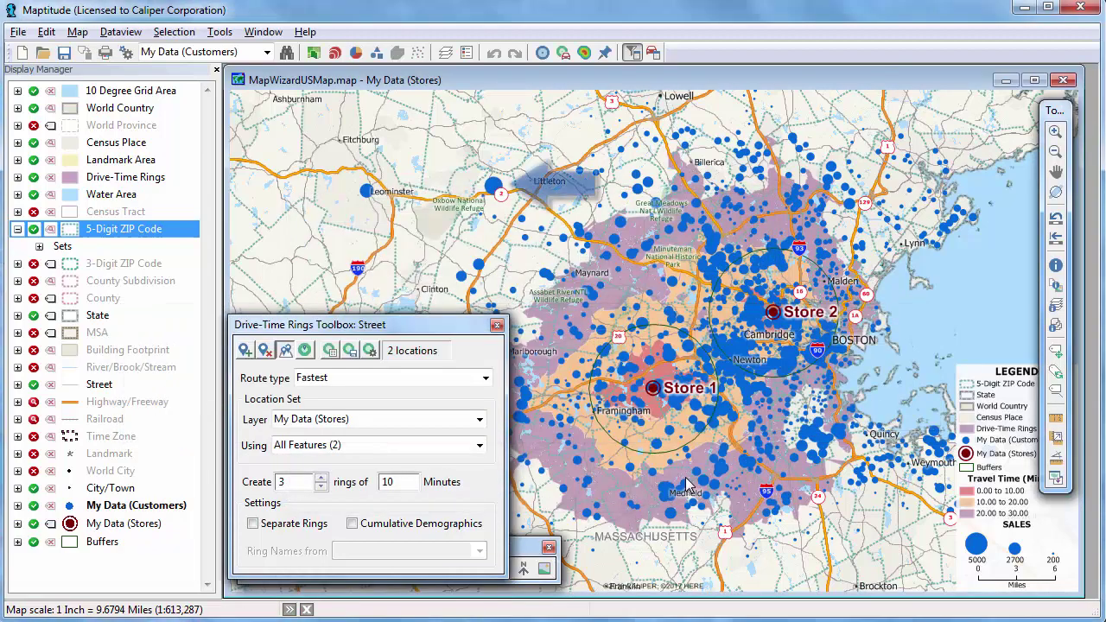